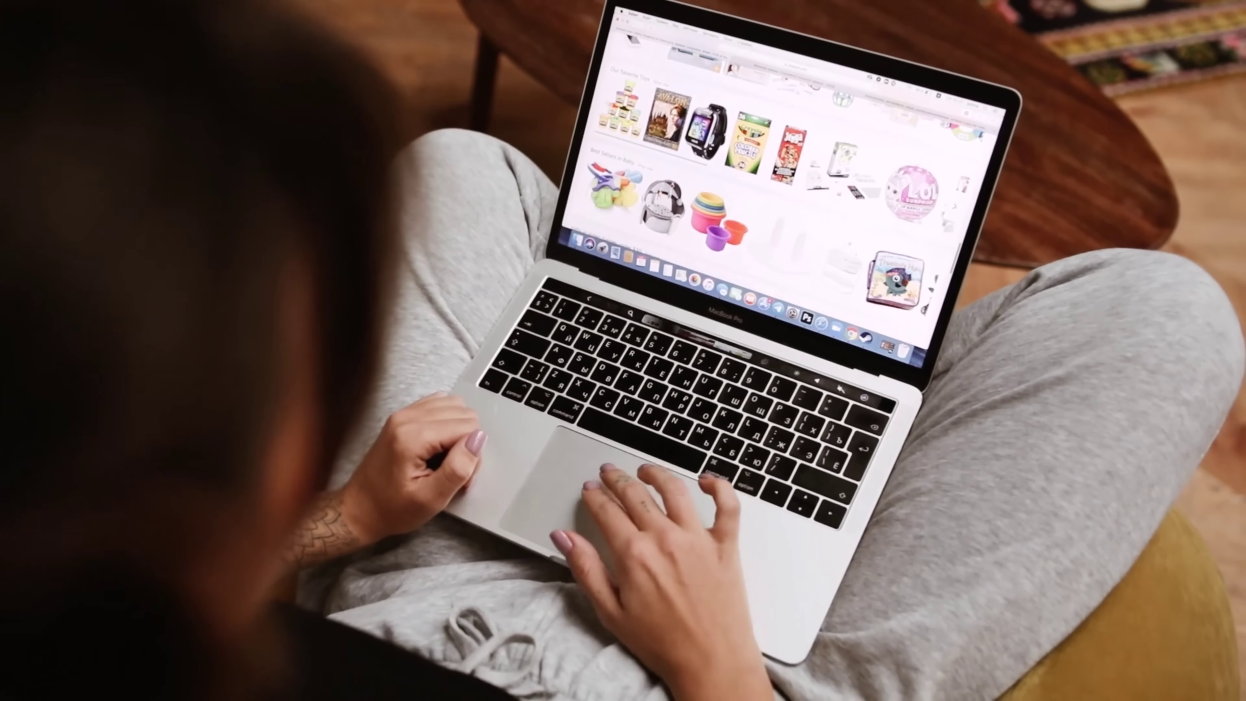
Step: Scroll down to the output_data_1761430476.csv preview with brand, title, price, rating and URL columns
scroll(785, 171, "down", 5)
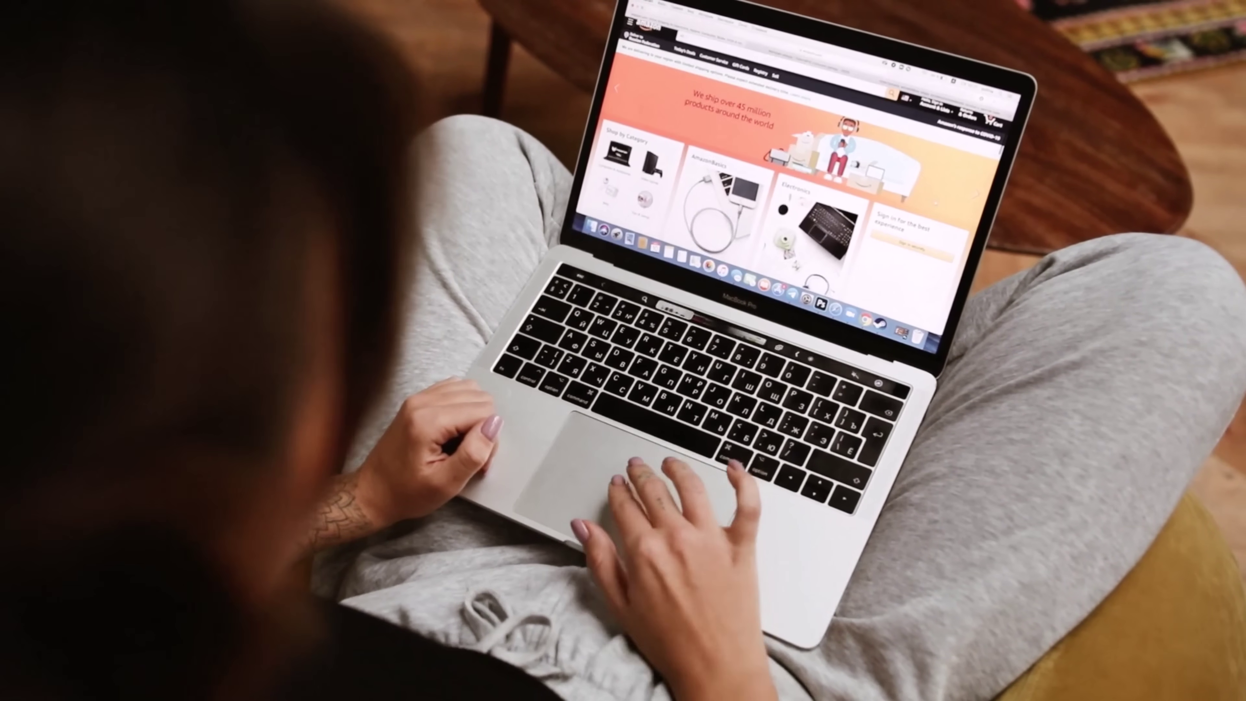
scroll(785, 172, "down", 2)
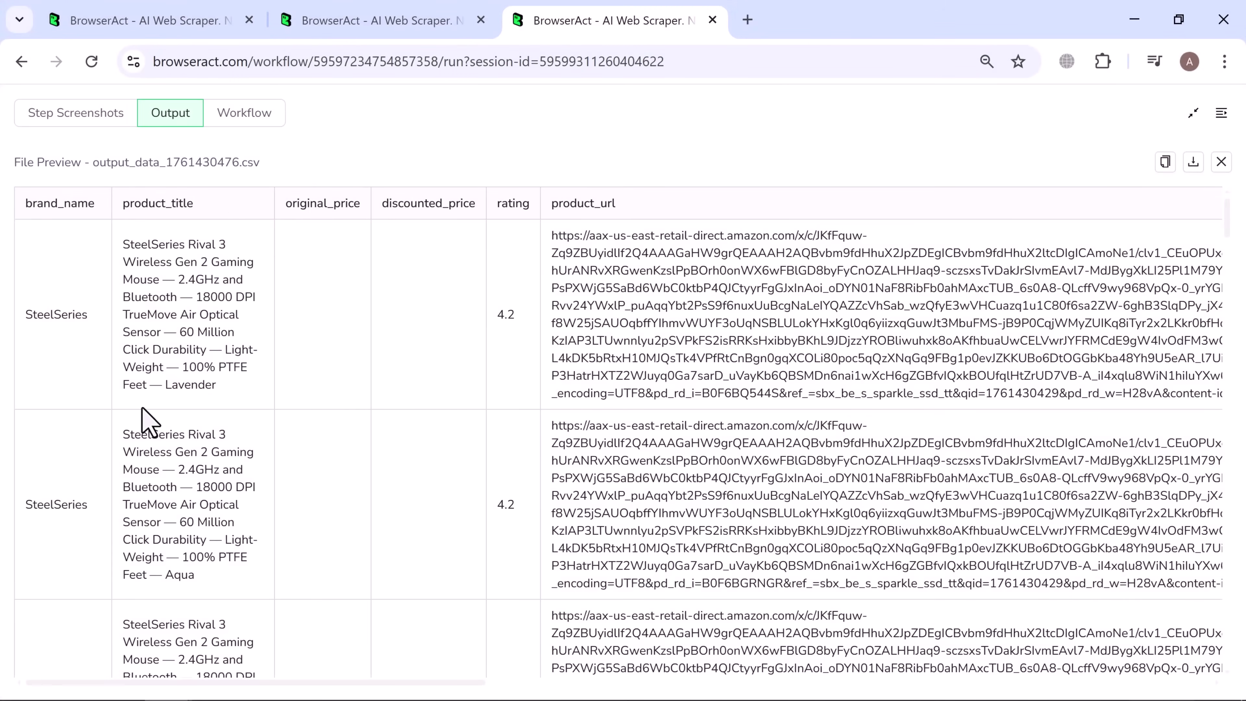
Step: Scroll through the scraped SteelSeries mouse rows, then copy the CSV preview's data
scroll(147, 421, "down", 15)
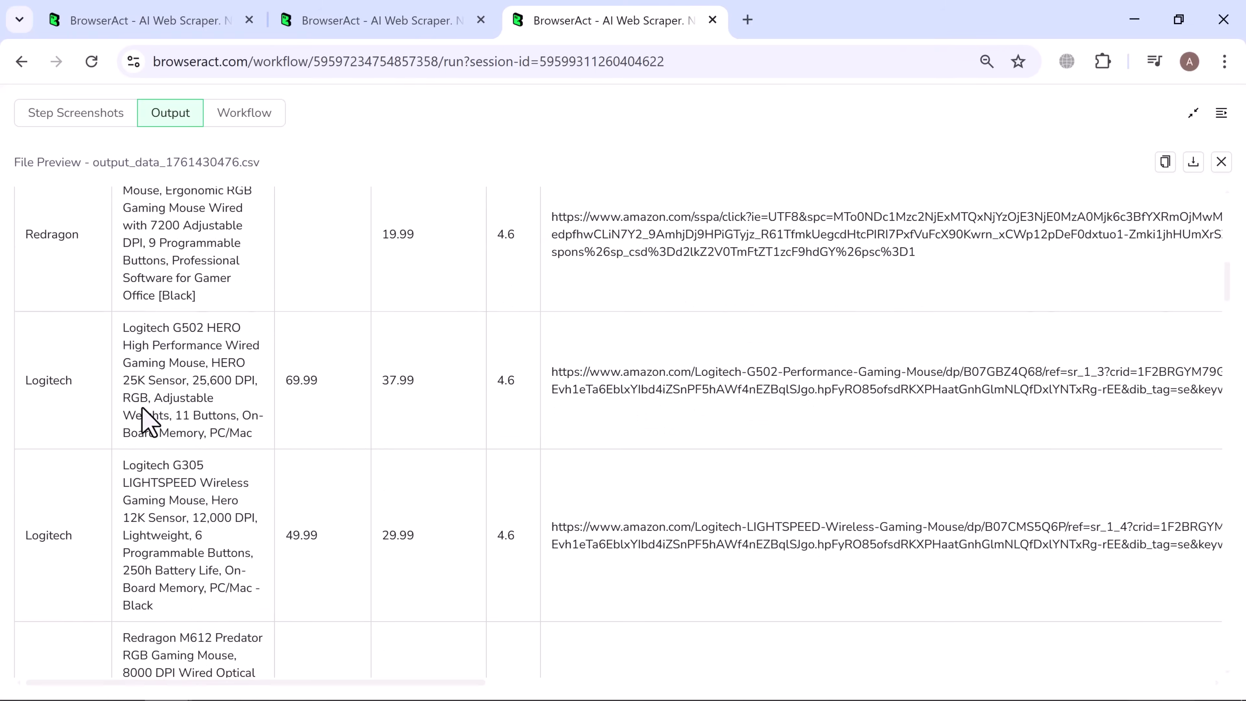
scroll(148, 422, "down", 15)
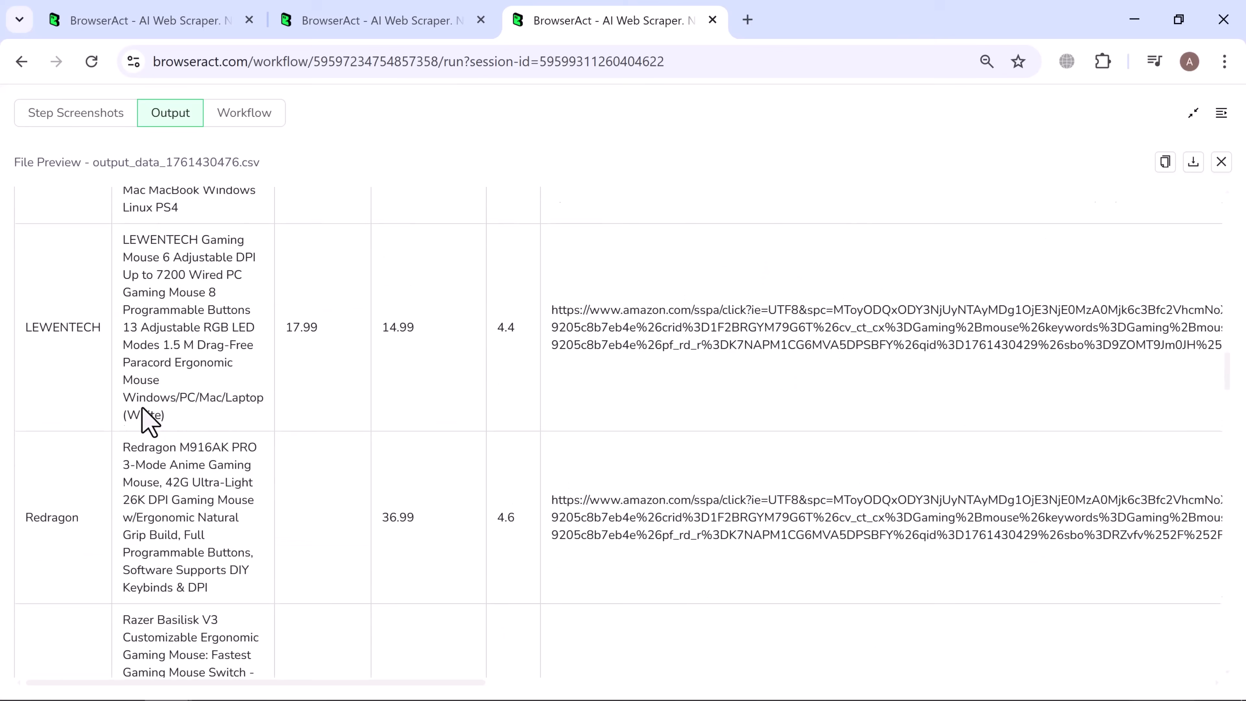
scroll(147, 421, "down", 15)
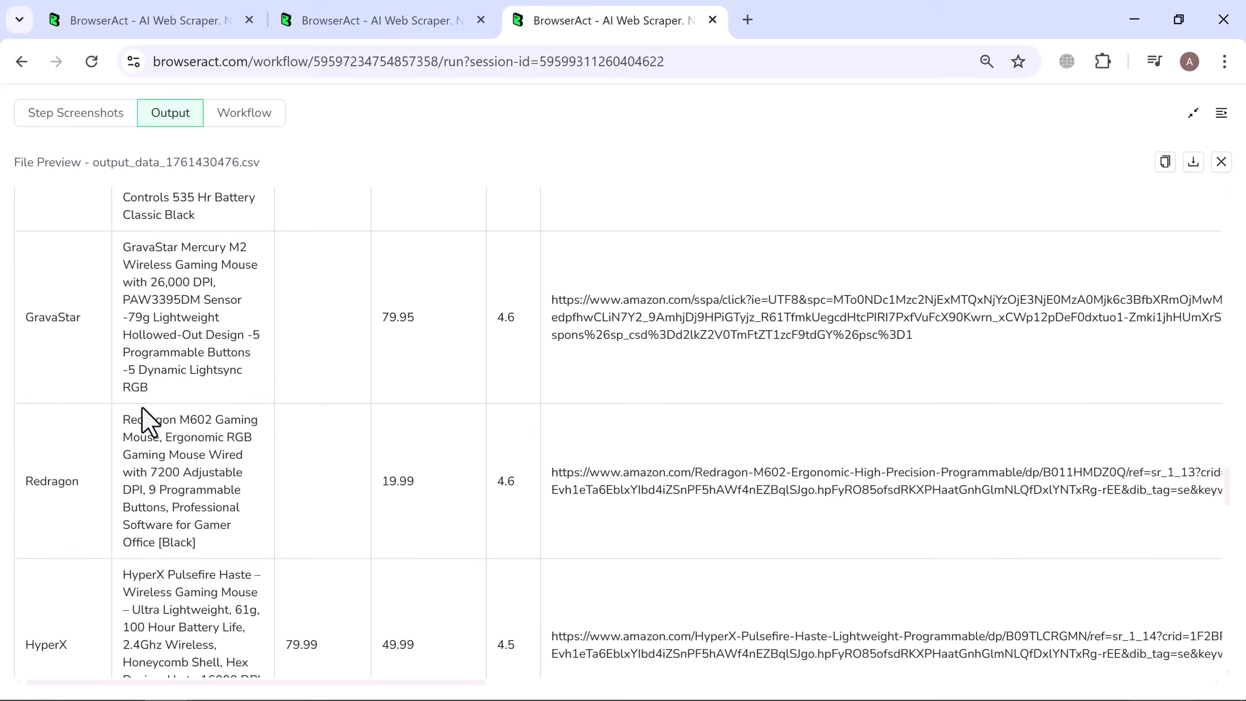
scroll(148, 421, "down", 15)
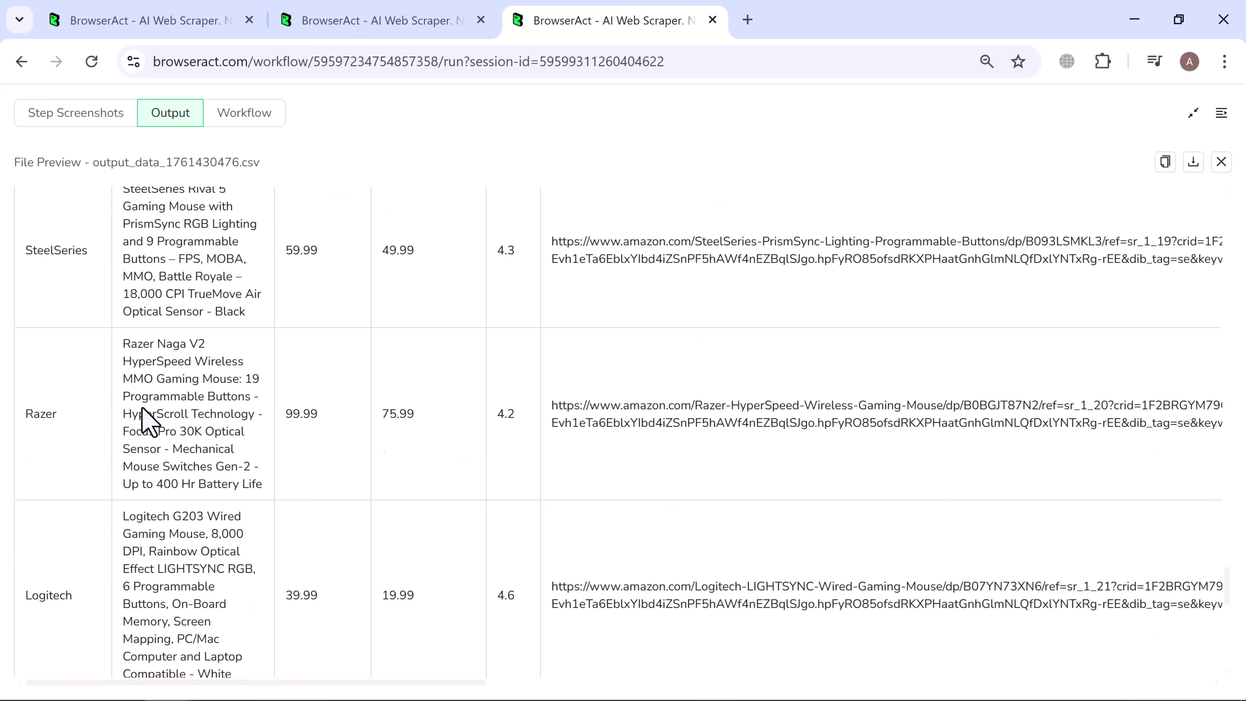
scroll(147, 422, "down", 15)
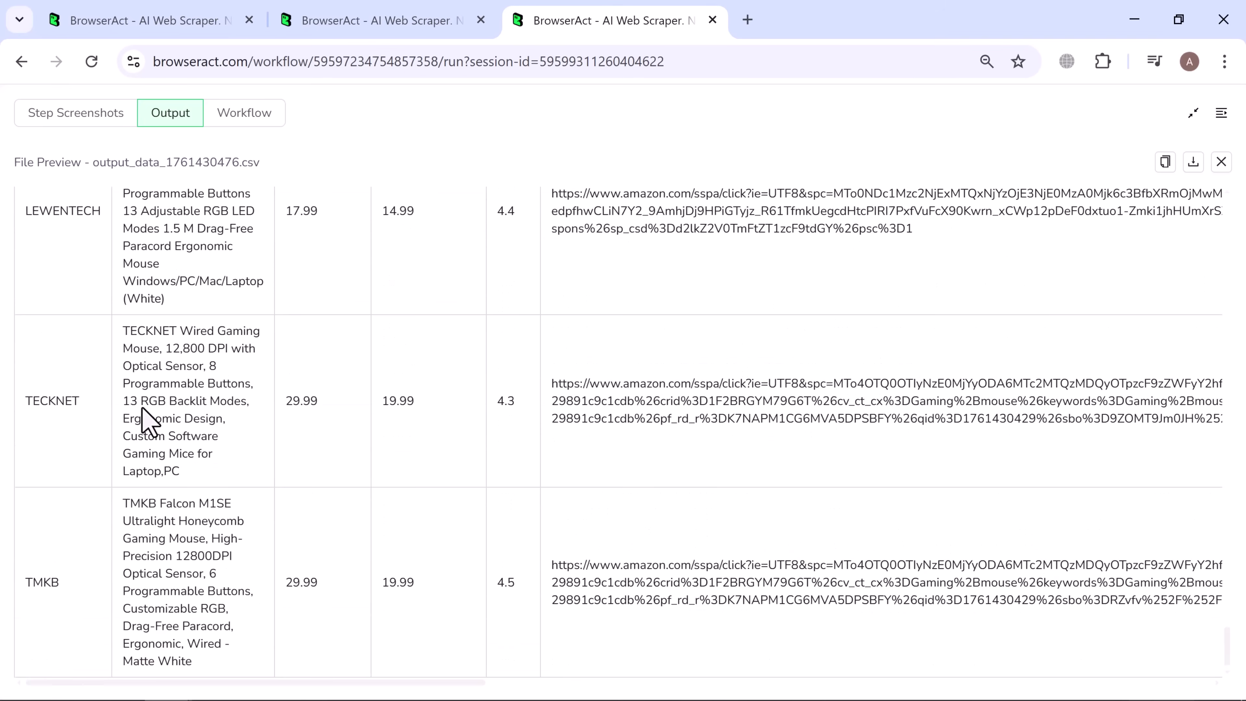
scroll(147, 421, "up", 15)
scroll(148, 421, "right", 3)
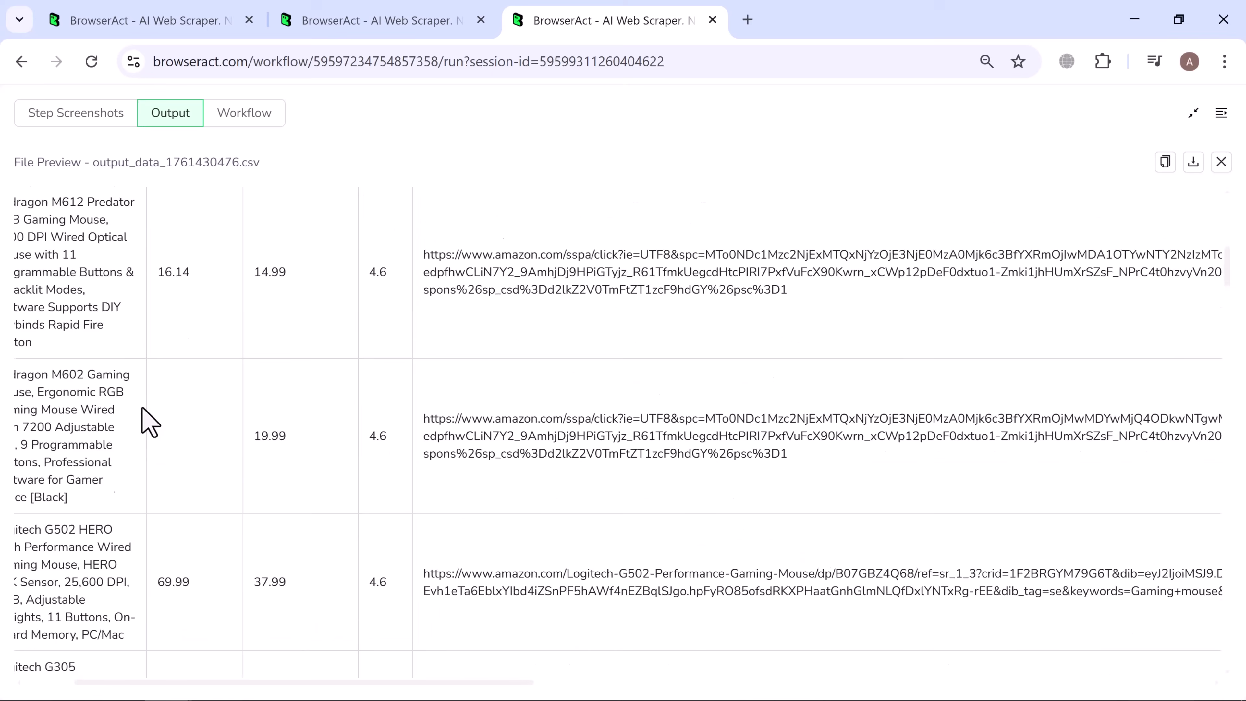
scroll(147, 421, "up", 10)
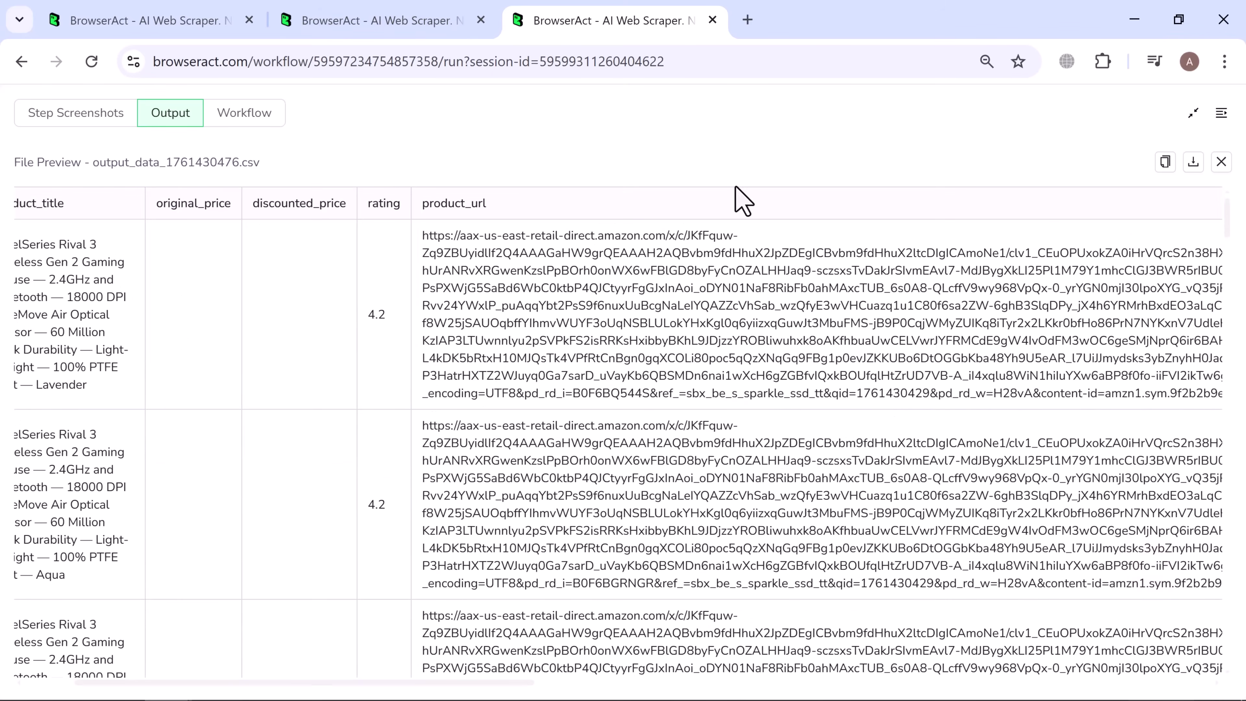
left_click(1165, 162)
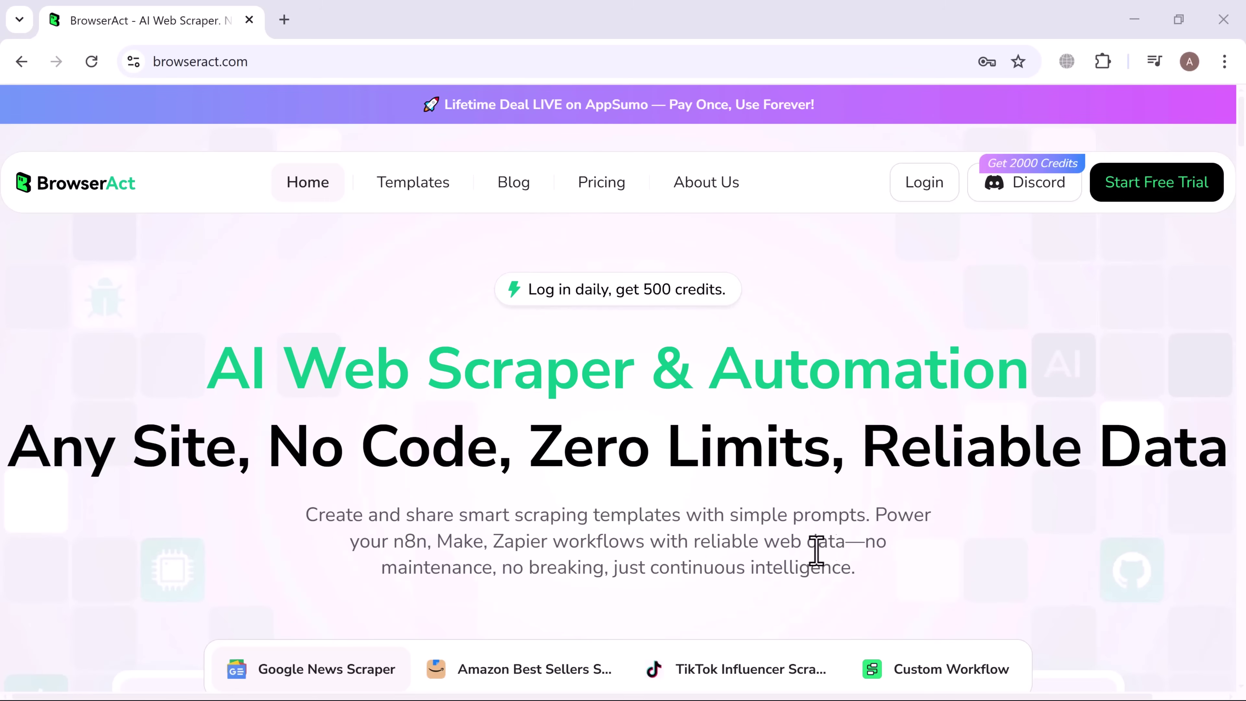
Step: Scroll the browseract.com homepage from the hero banner through features and pricing to the footer
scroll(799, 550, "down", 7)
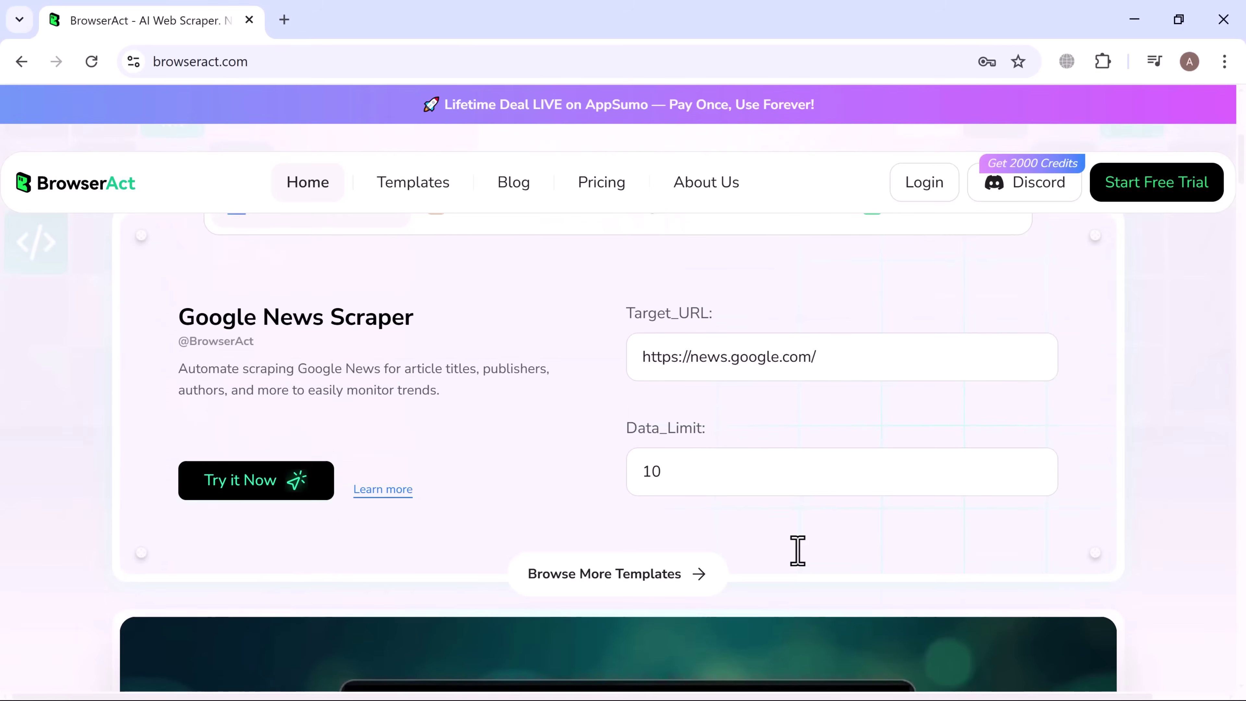
scroll(798, 549, "down", 6)
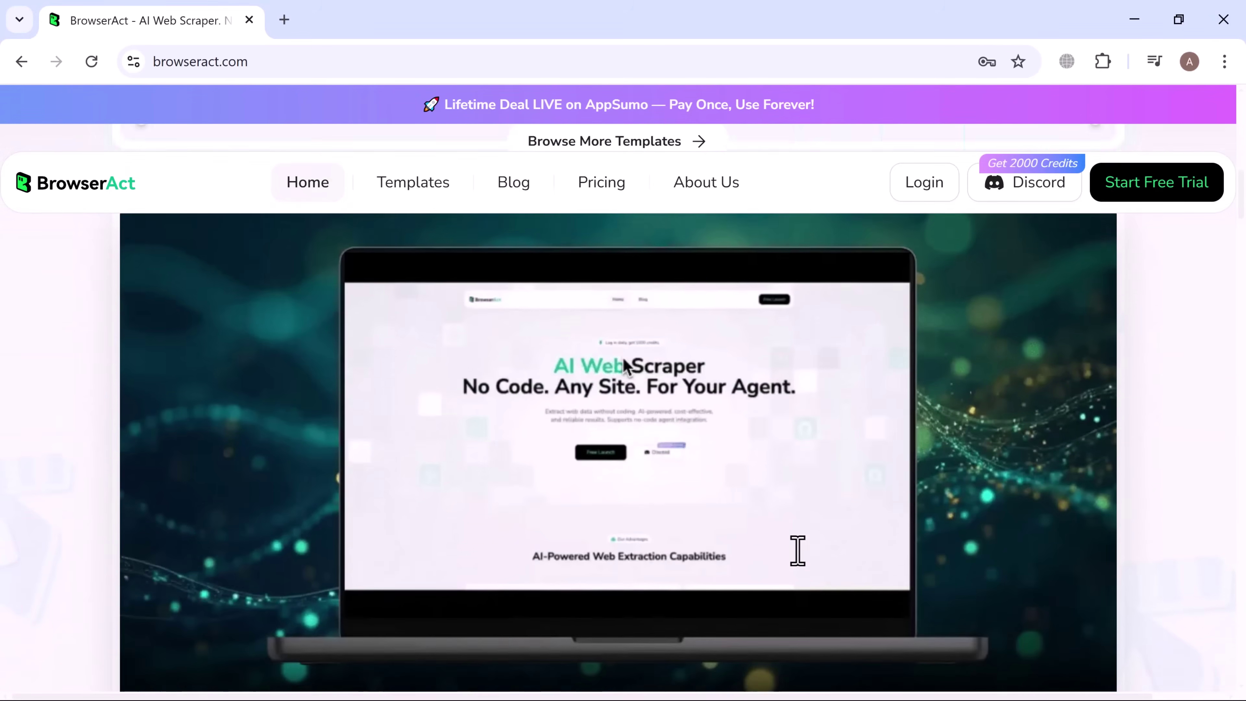
scroll(798, 550, "down", 6)
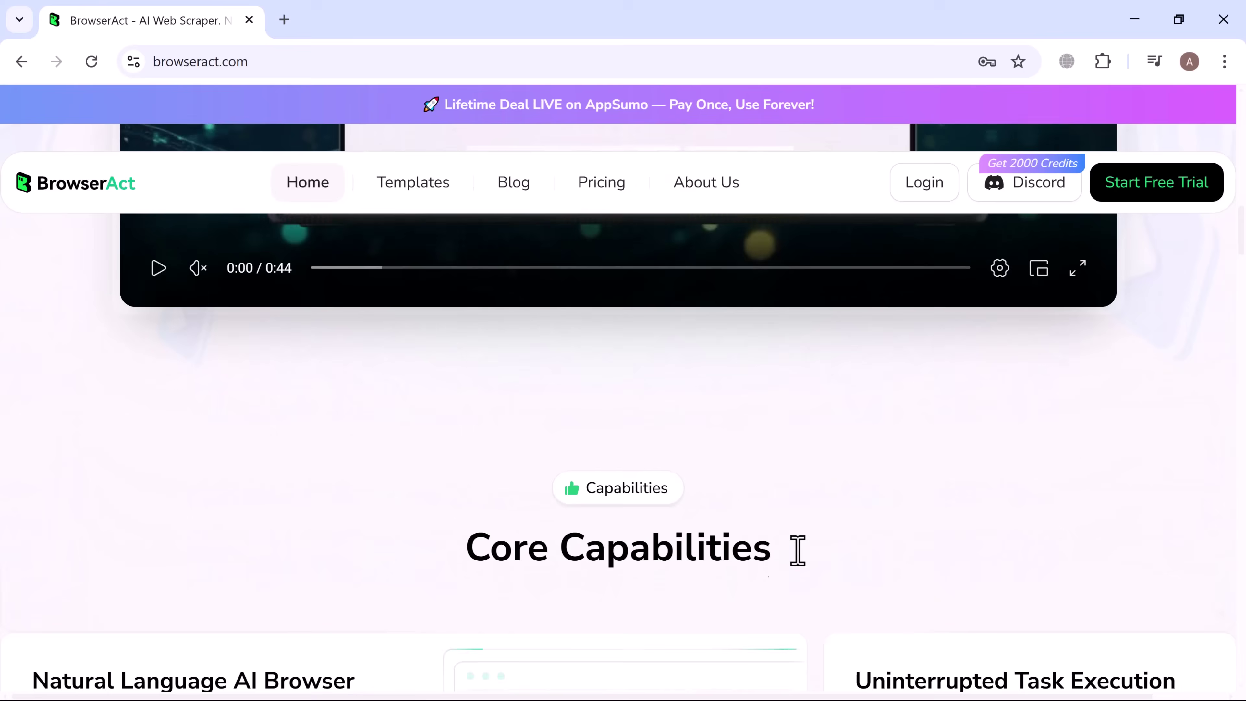
scroll(798, 550, "down", 4)
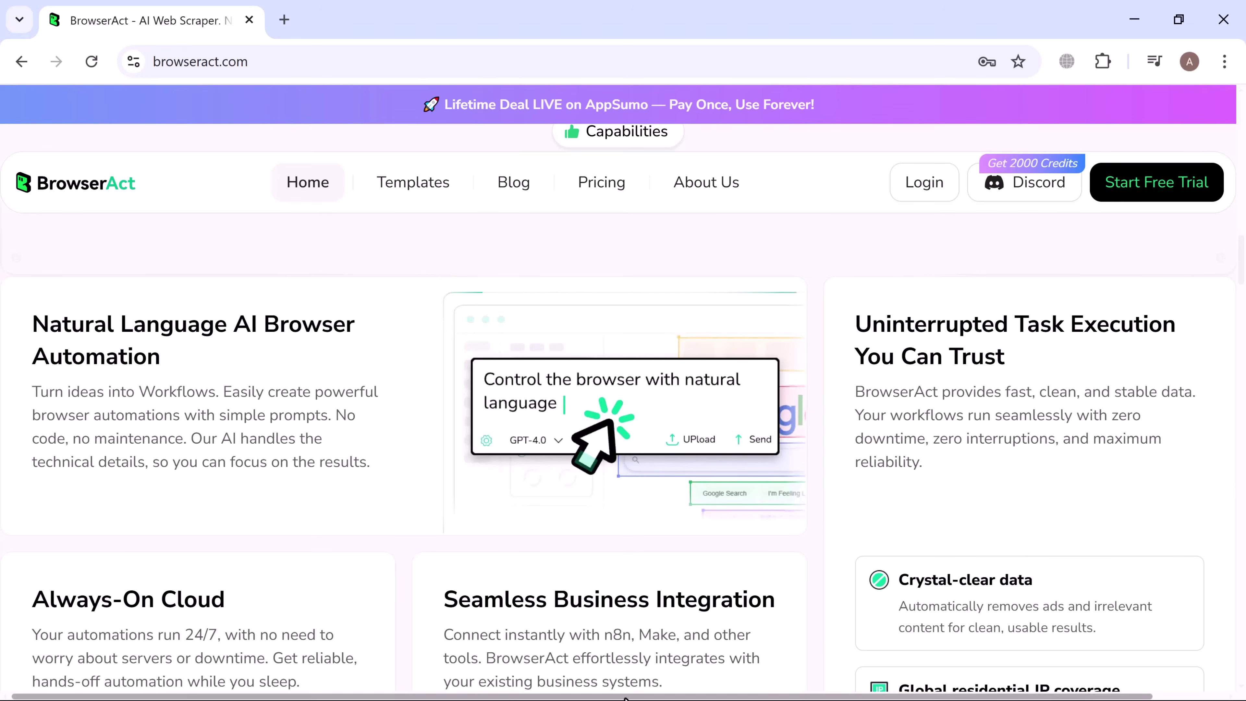
scroll(1016, 665, "down", 1)
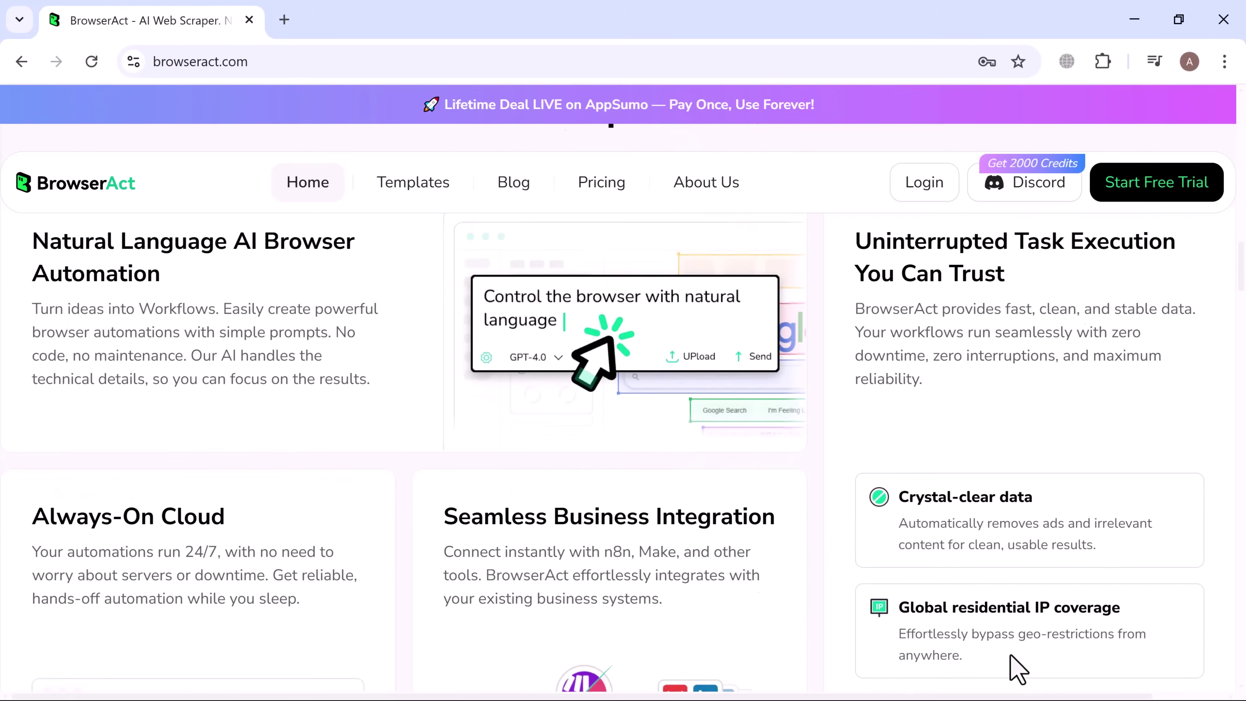
scroll(244, 526, "down", 5)
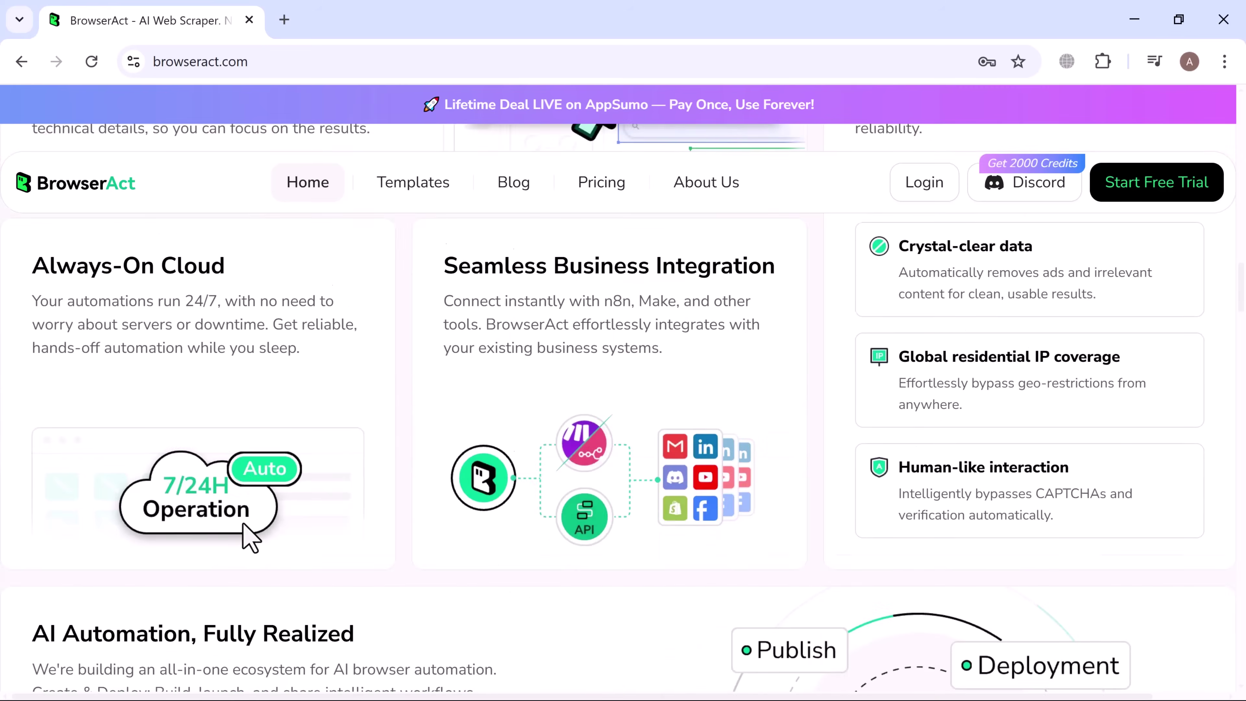
scroll(884, 548, "down", 7)
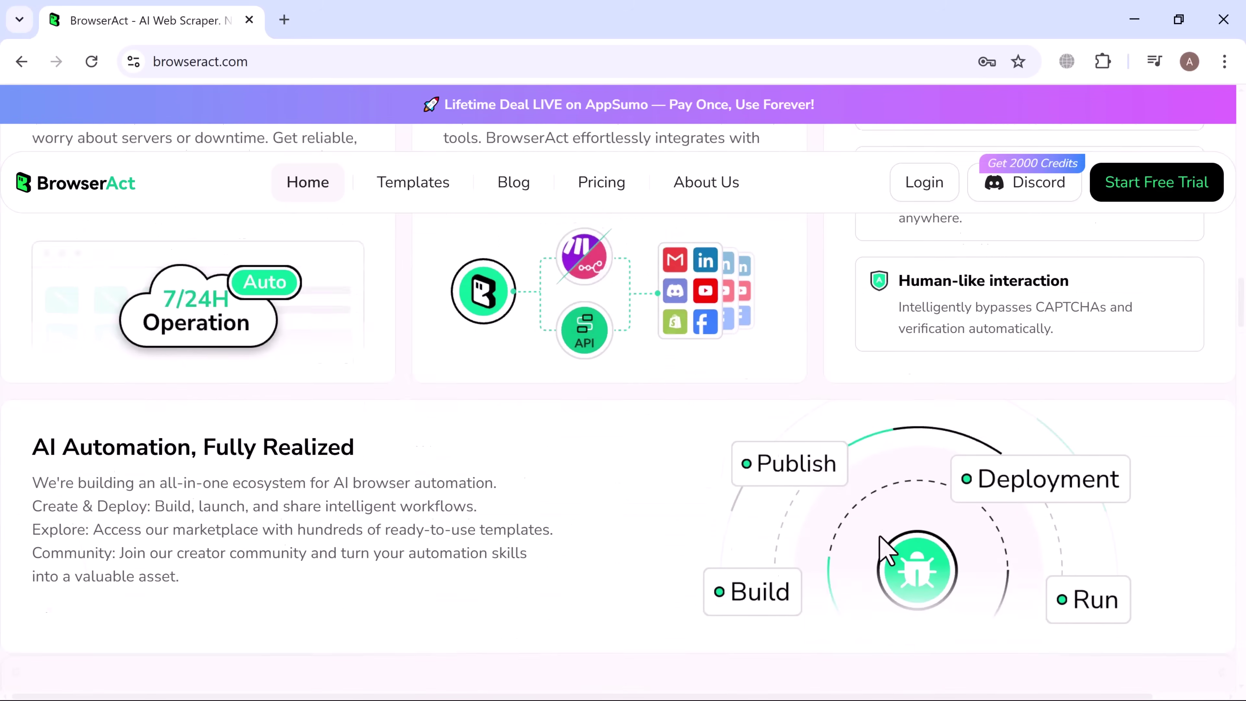
scroll(884, 548, "down", 4)
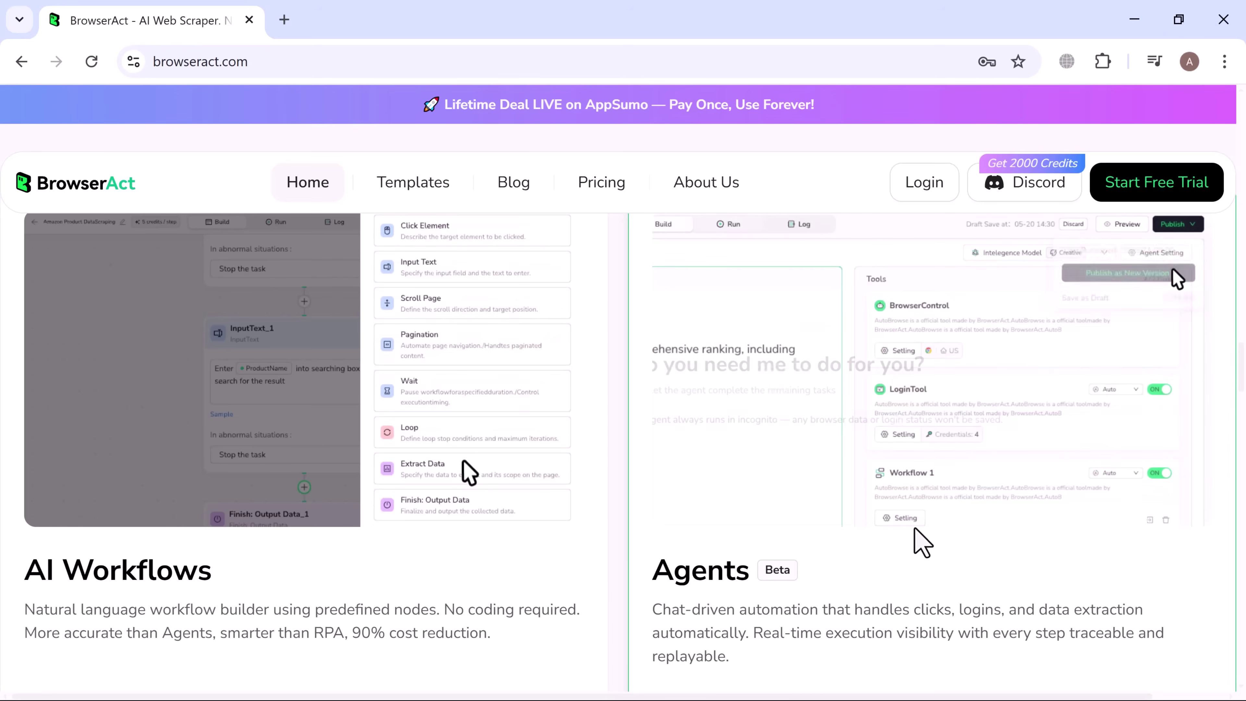
scroll(917, 540, "down", 2)
scroll(915, 530, "down", 8)
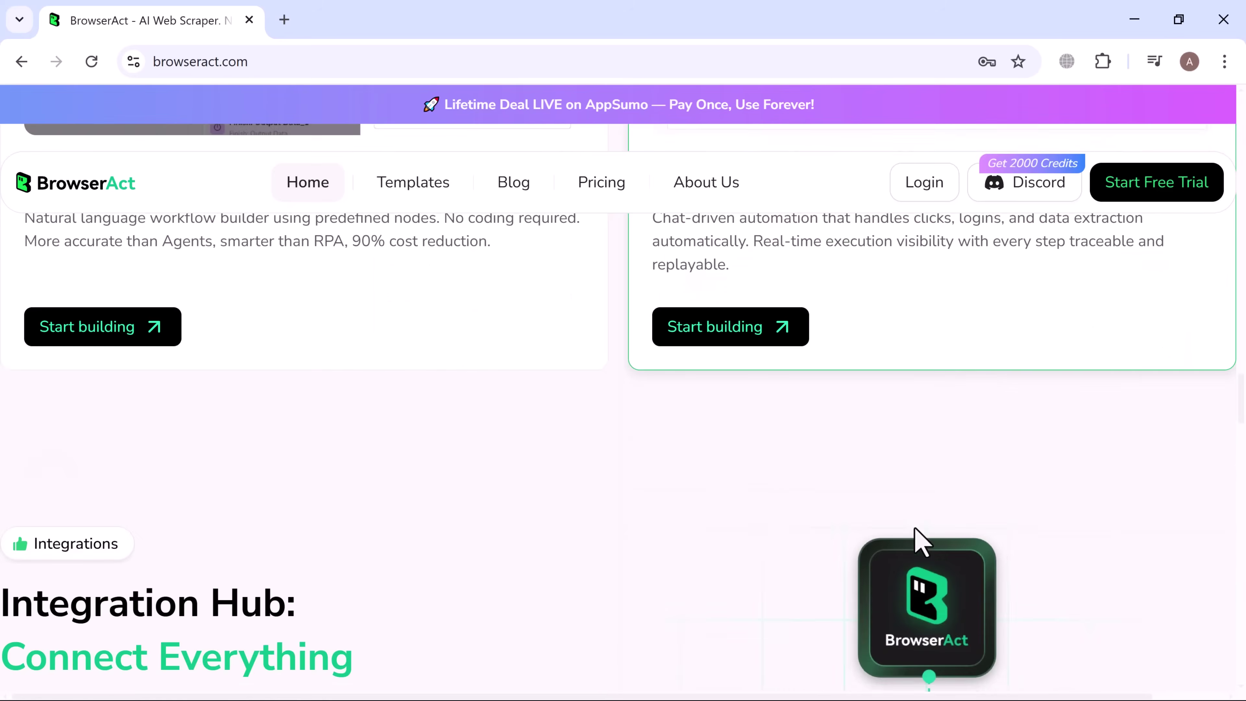
scroll(917, 540, "down", 2)
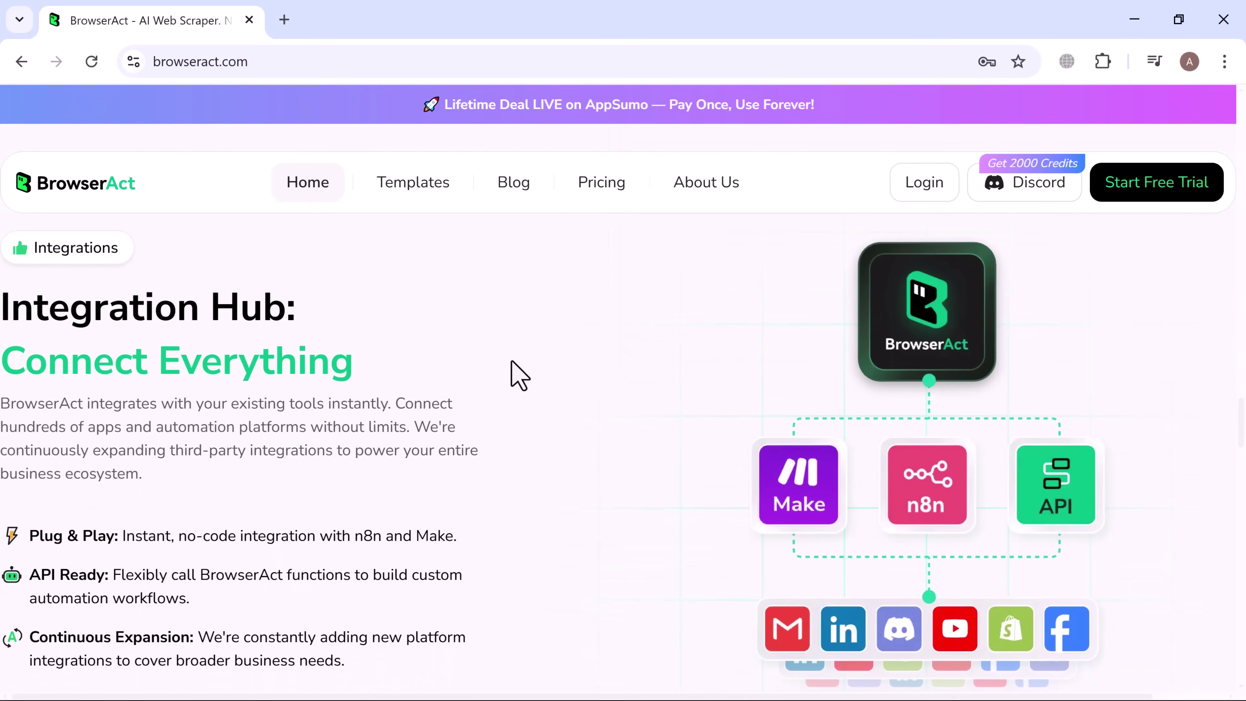
scroll(825, 412, "down", 18)
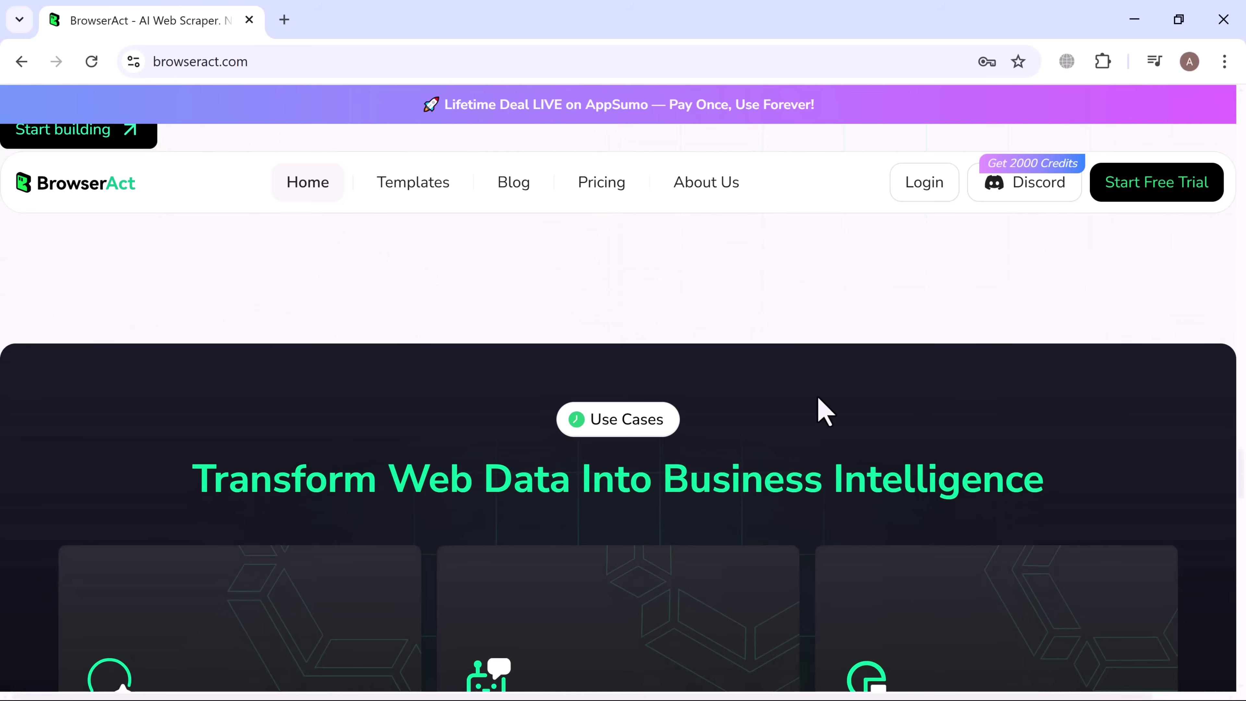
scroll(825, 411, "down", 18)
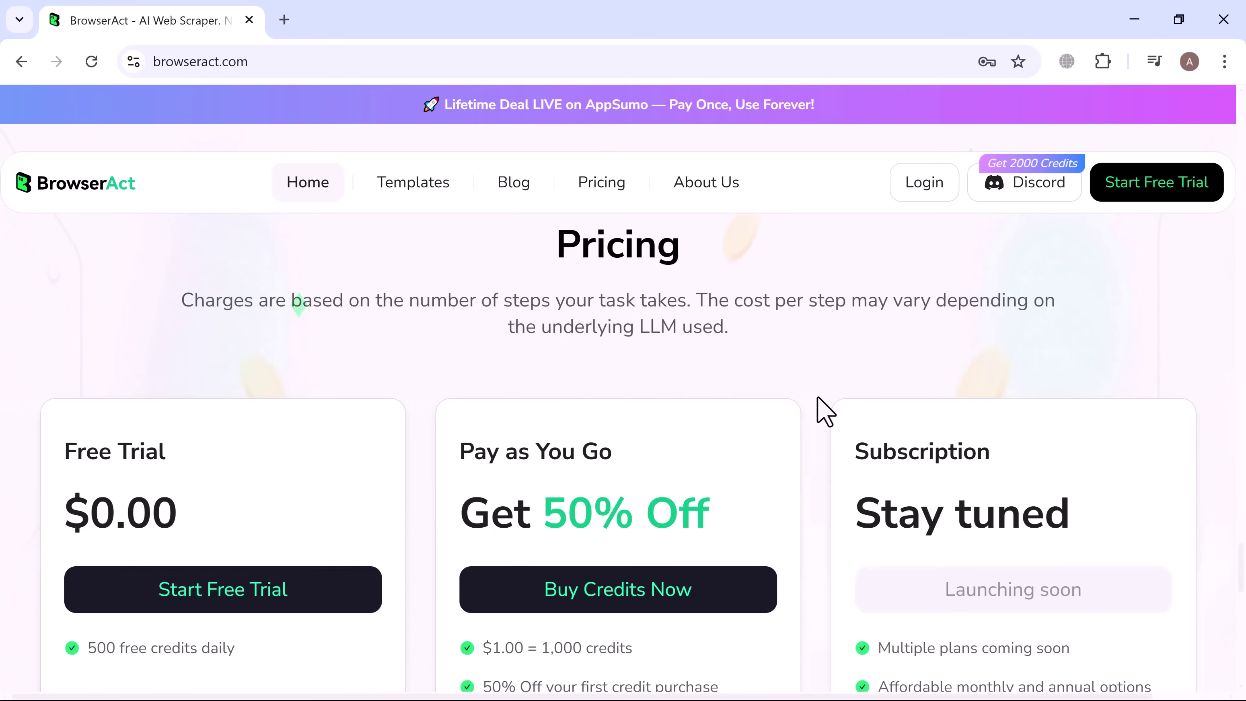
scroll(826, 411, "down", 15)
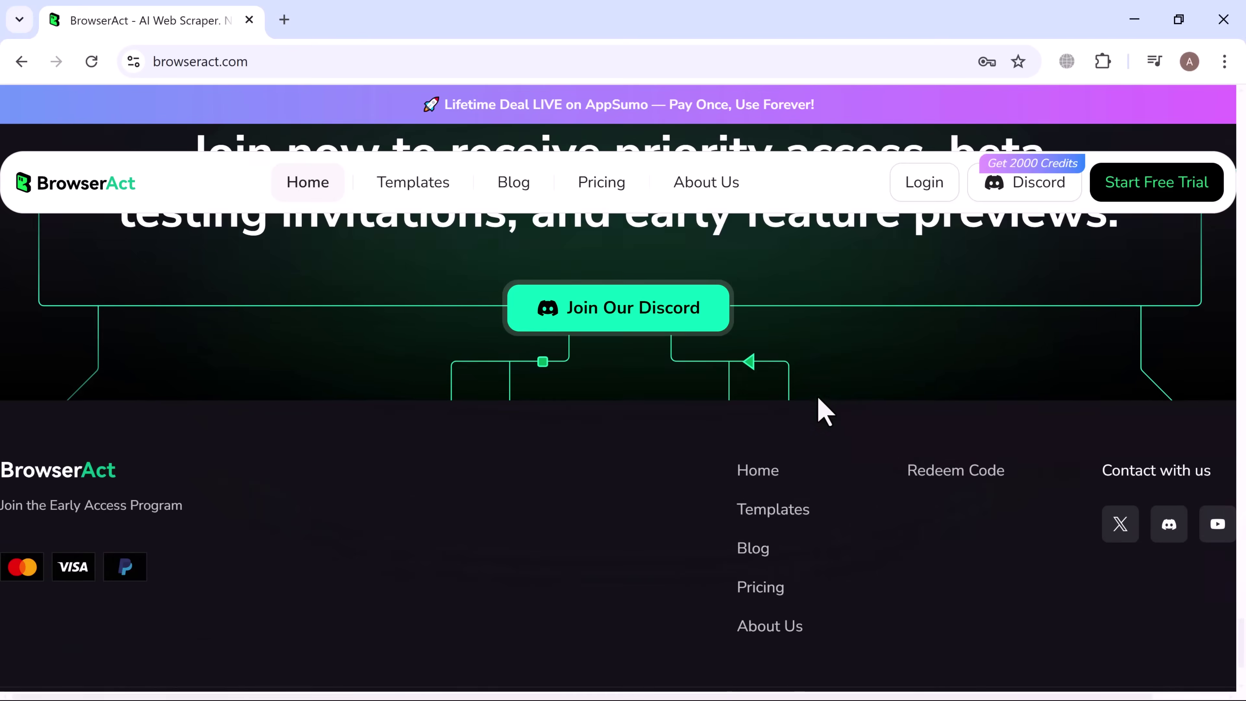
scroll(826, 411, "down", 1)
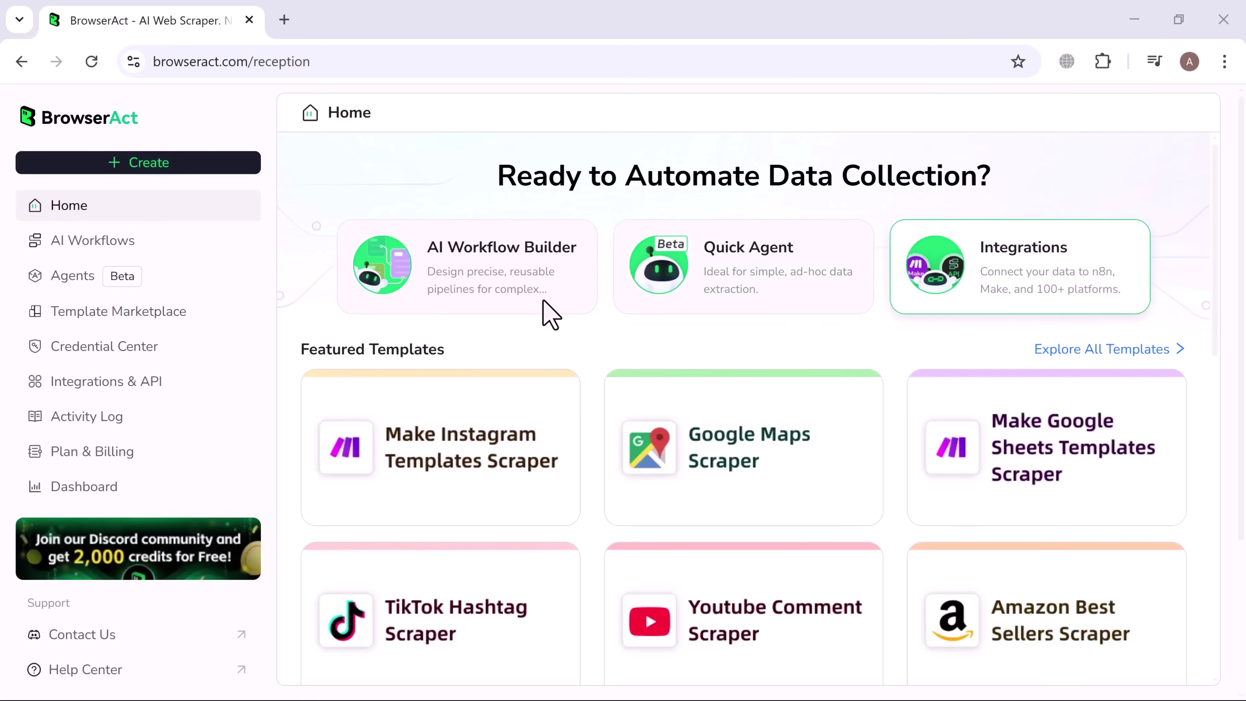
Step: Browse Featured Templates, Recently Used and Tutorials on the dashboard Home, then launch a Quick Agent
scroll(576, 378, "down", 1)
scroll(577, 378, "down", 10)
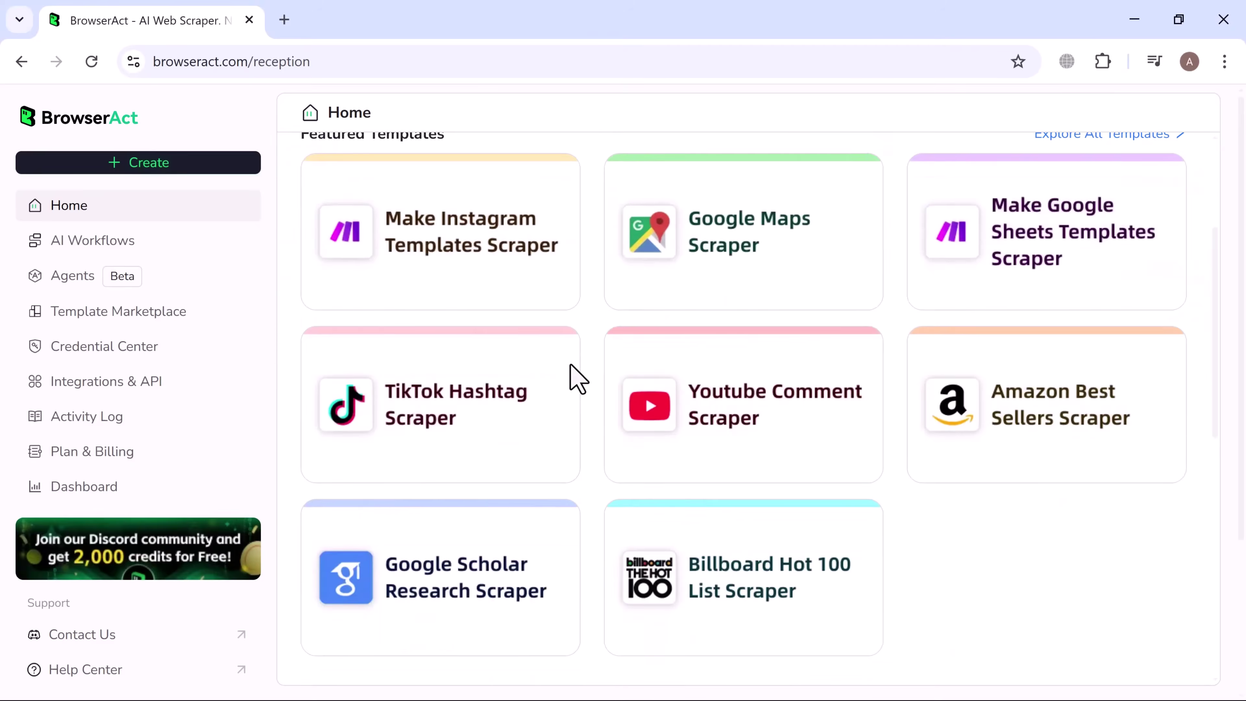
scroll(578, 378, "down", 3)
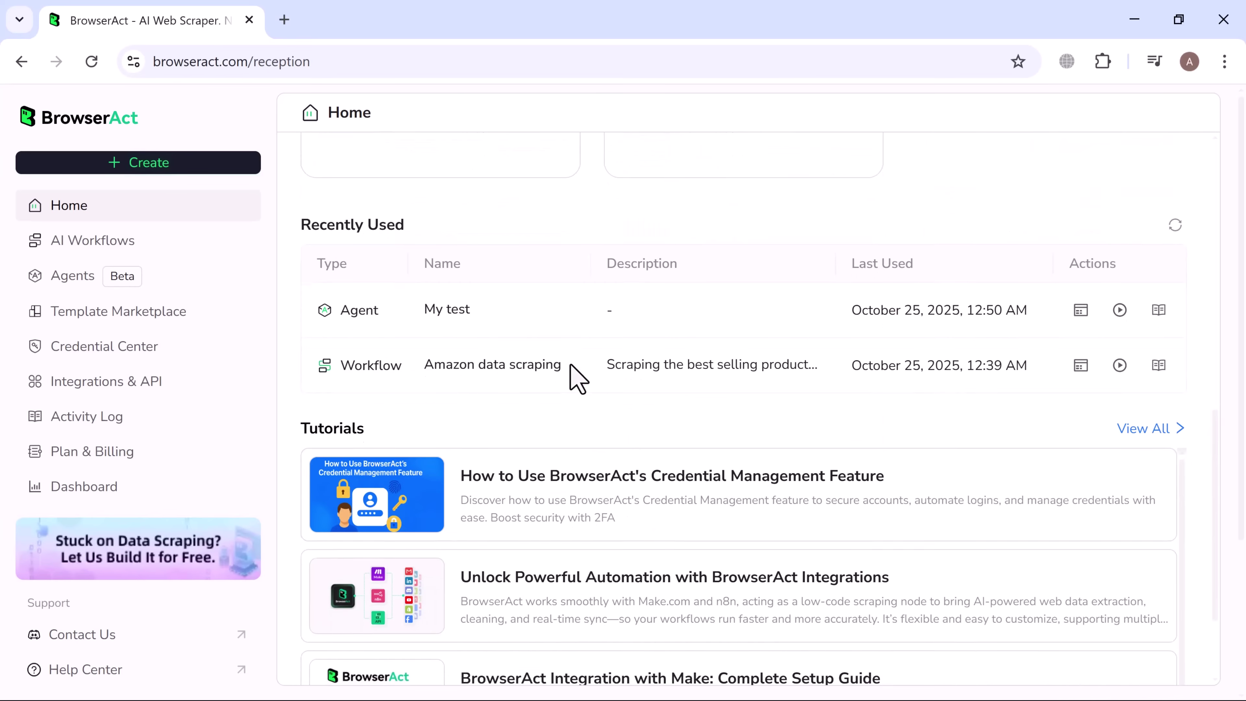
scroll(572, 376, "down", 3)
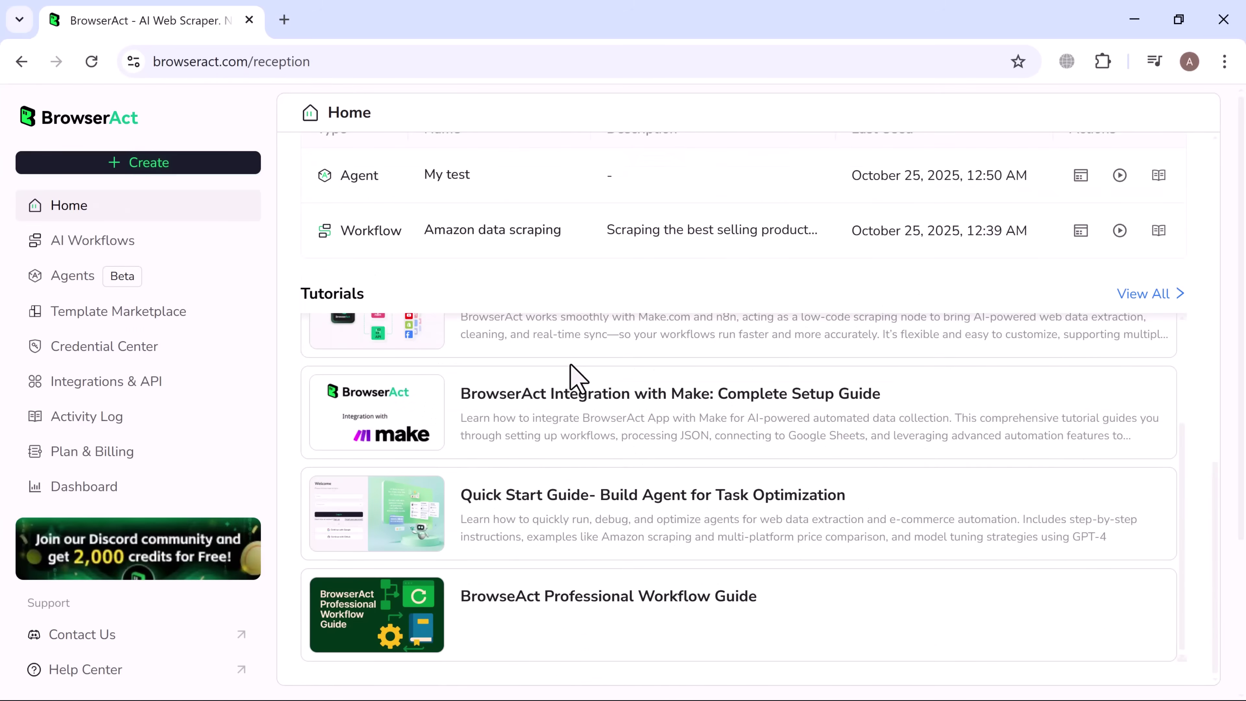
scroll(745, 306, "down", 4)
scroll(782, 297, "up", 15)
left_click(783, 297)
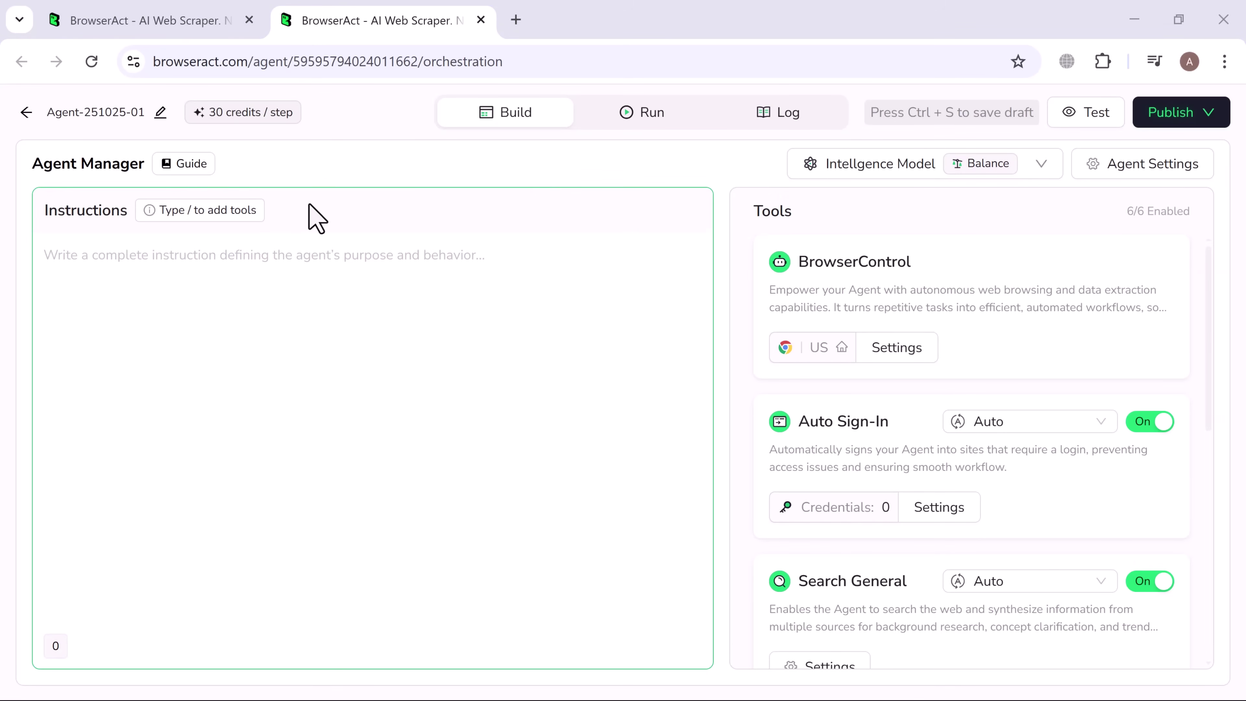
Step: Write the instruction 'use BrowserControl to open the amazon website' with an inline BrowserControl tool reference
left_click(141, 254)
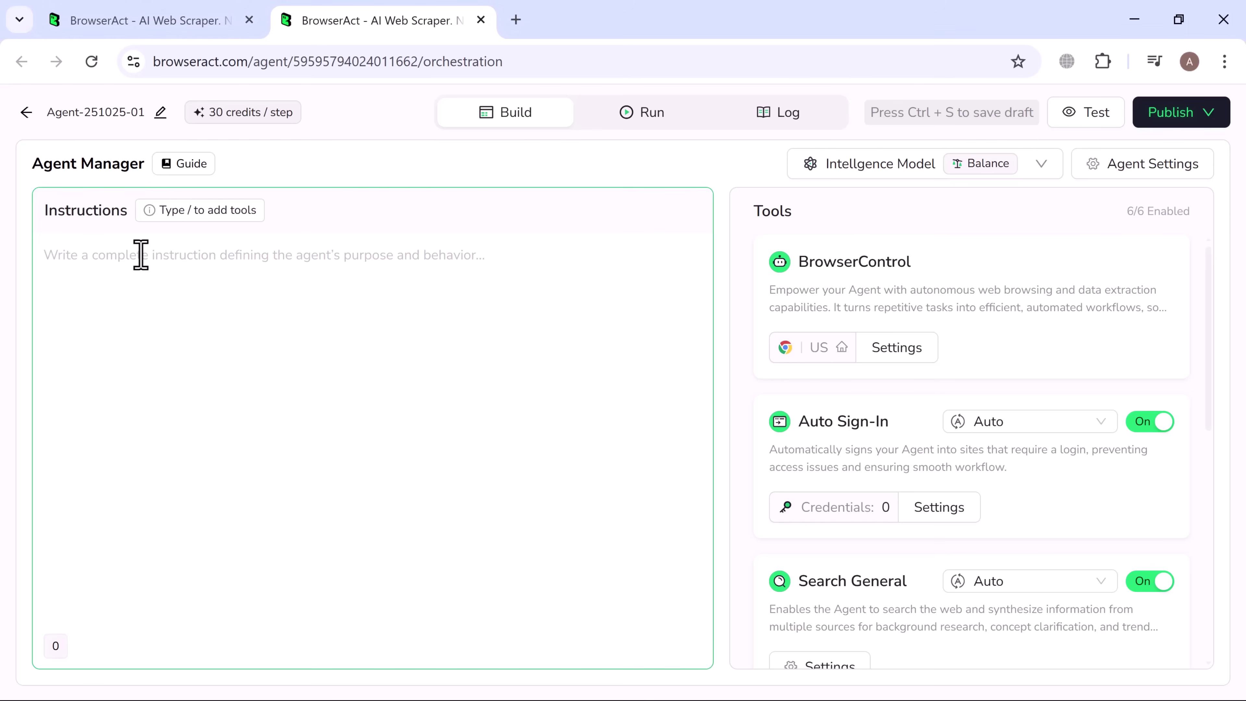
type("use")
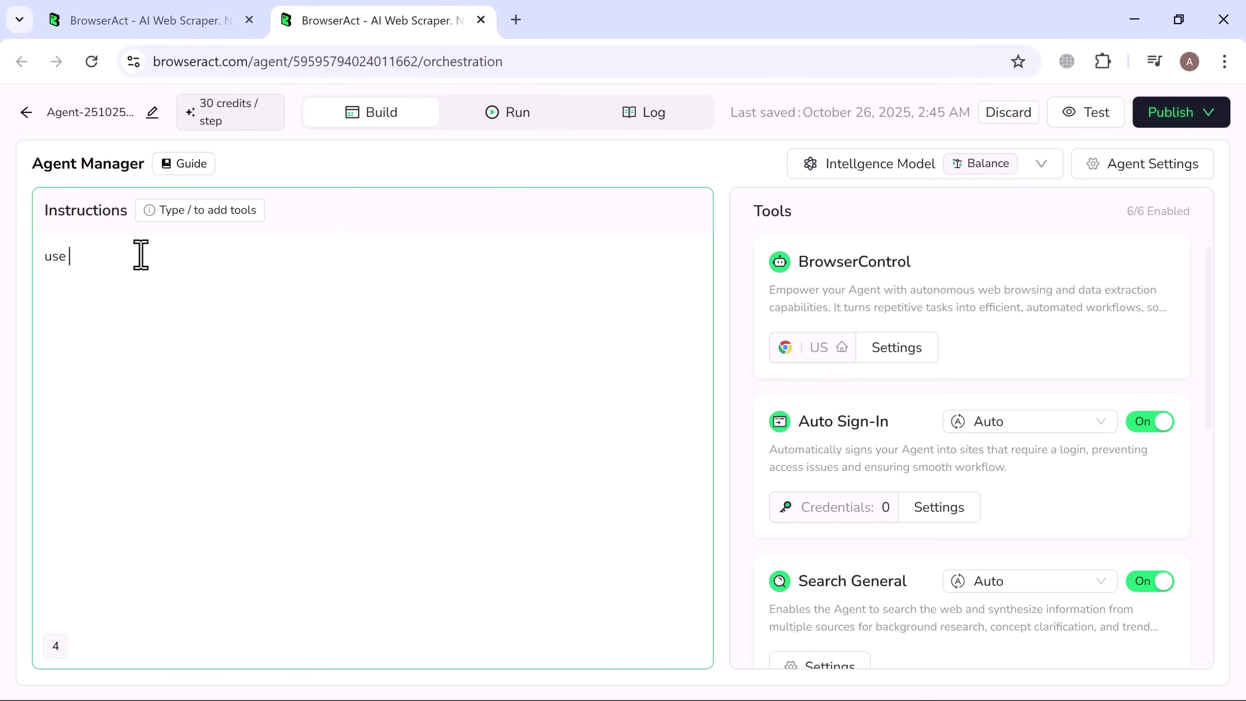
type("/")
left_click(142, 317)
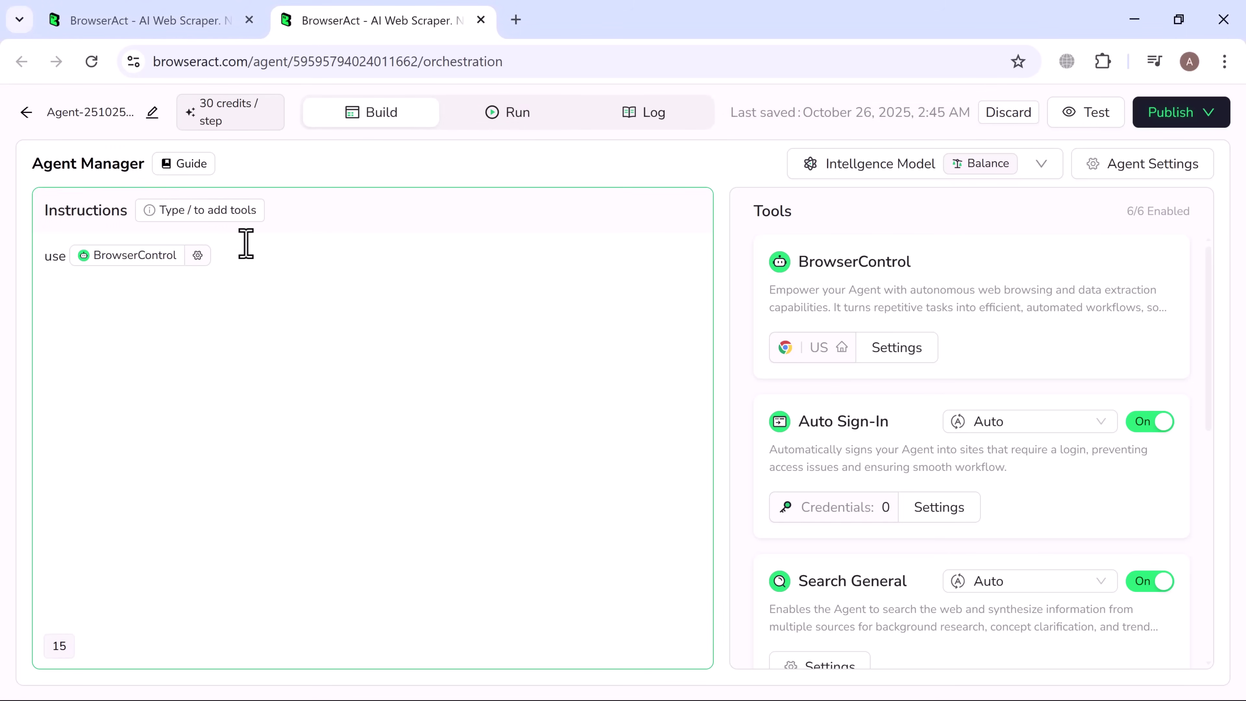
type("to ope")
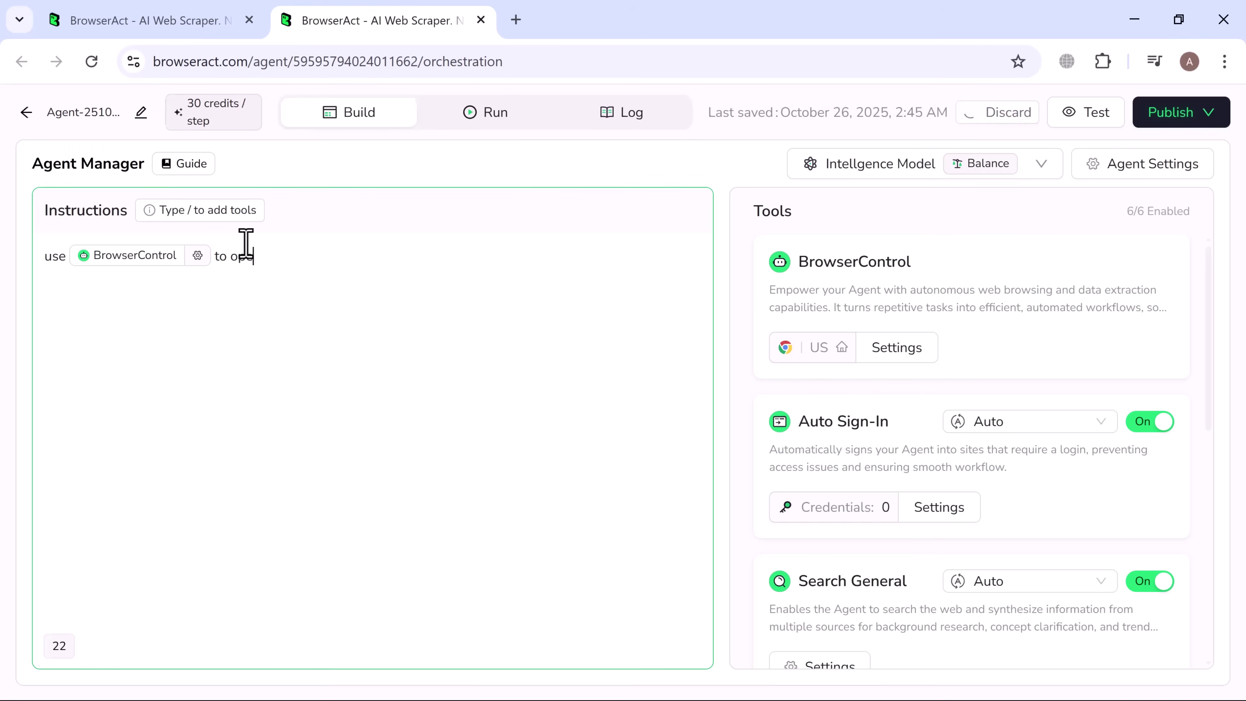
type("n the amazon")
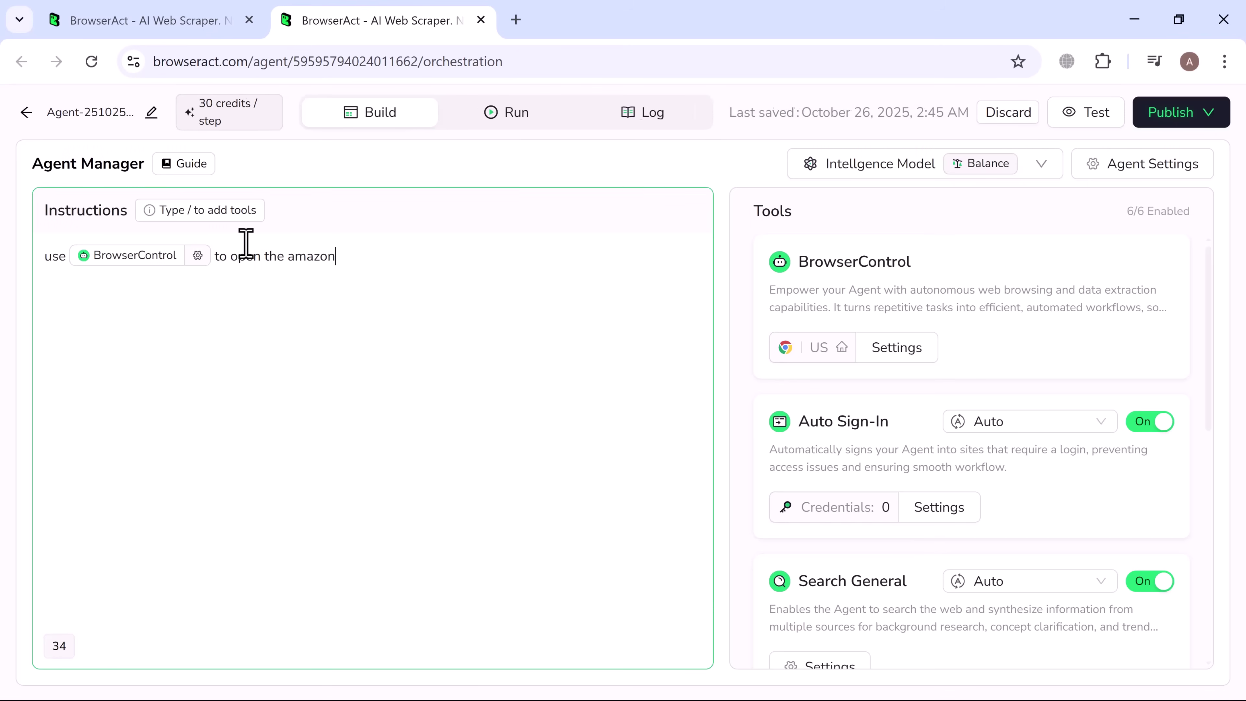
type(" website")
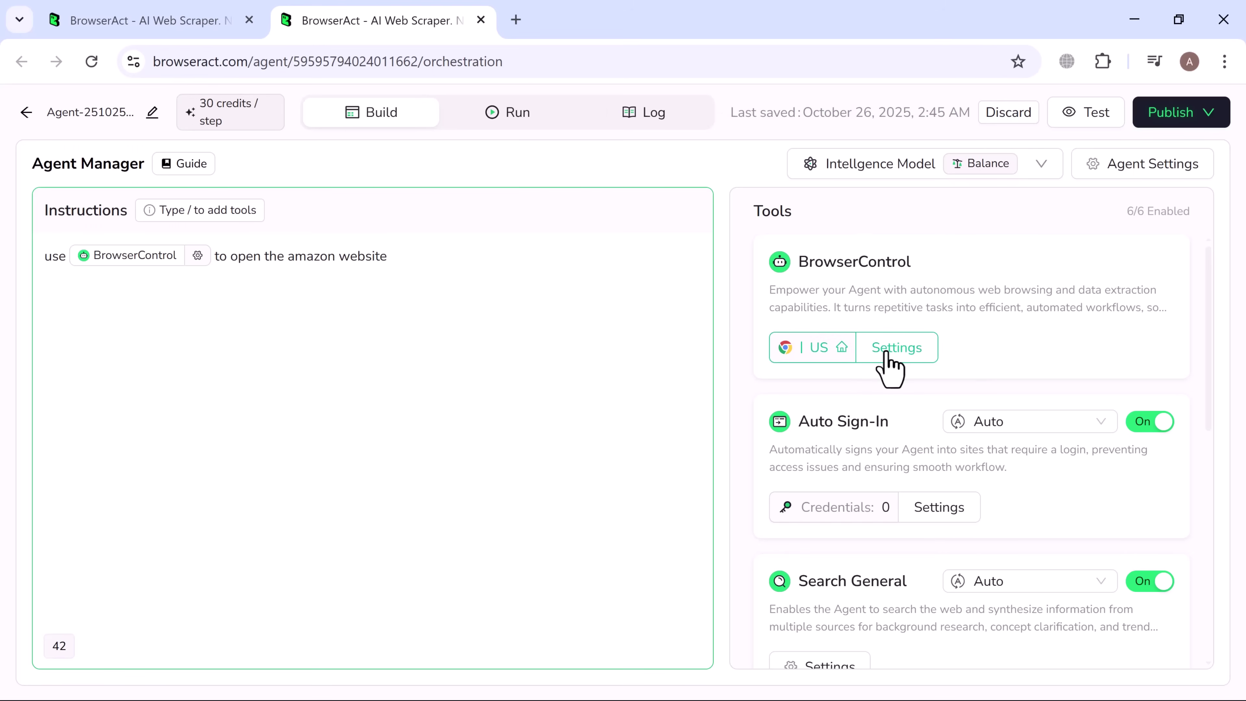
left_click(889, 369)
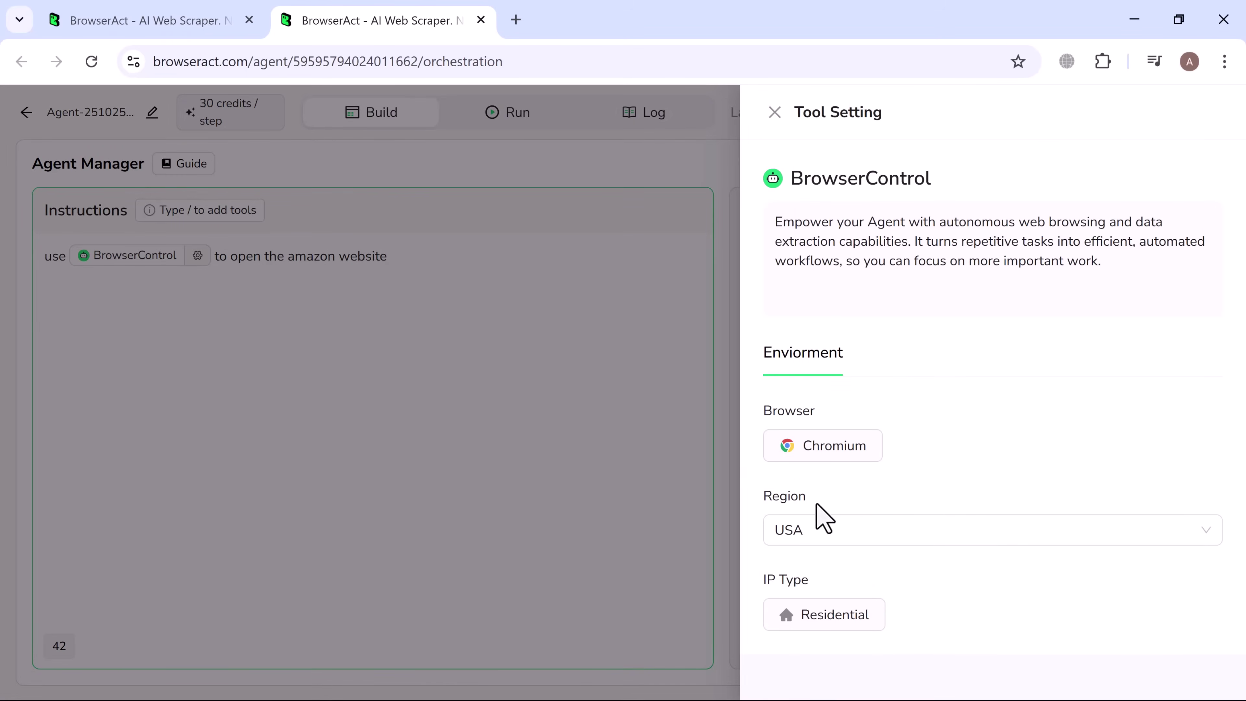
left_click(822, 518)
left_click_drag(1197, 327, 1220, 481)
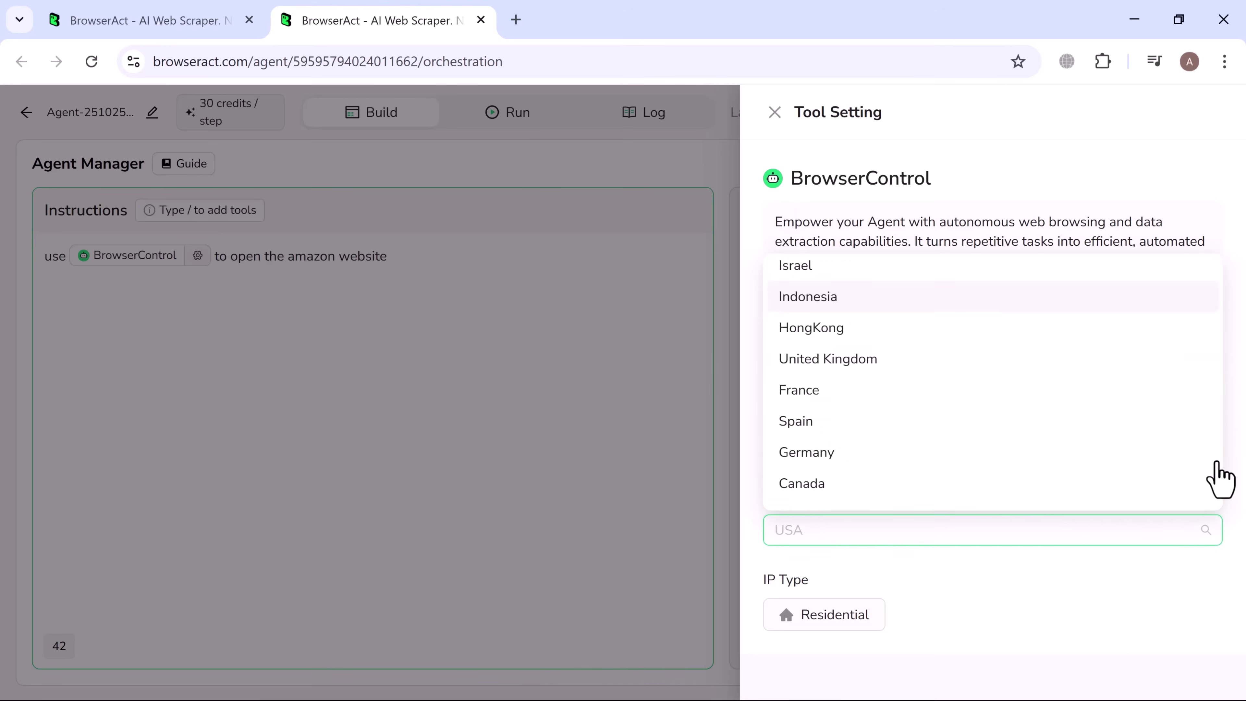
left_click(565, 122)
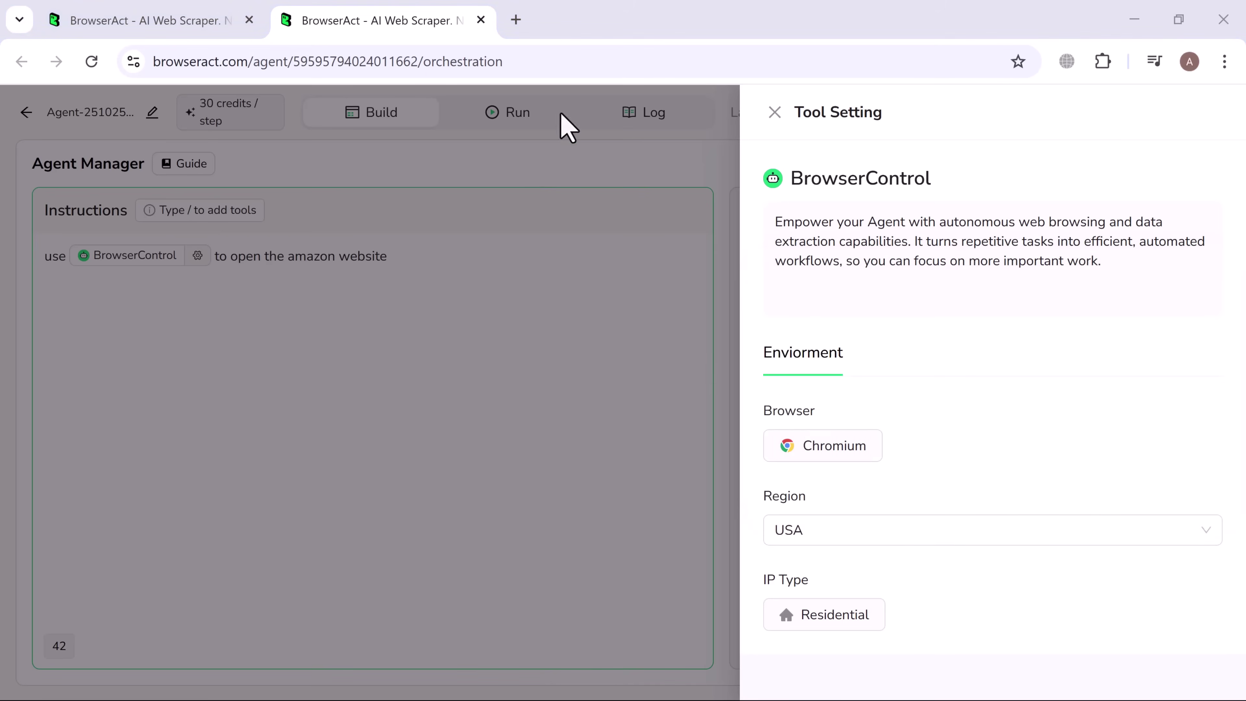
left_click(775, 113)
left_click(894, 166)
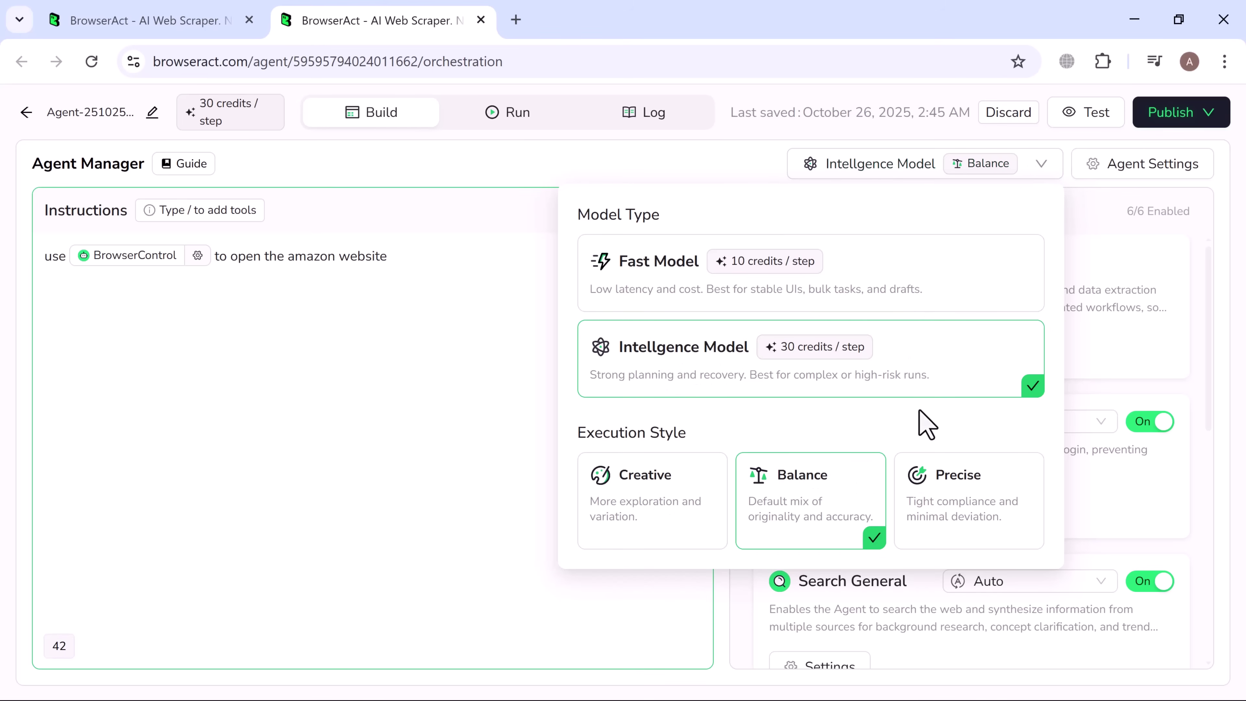
Step: Check the agent's run-limit settings, publish it as a new version and choose Run Now
left_click(1127, 169)
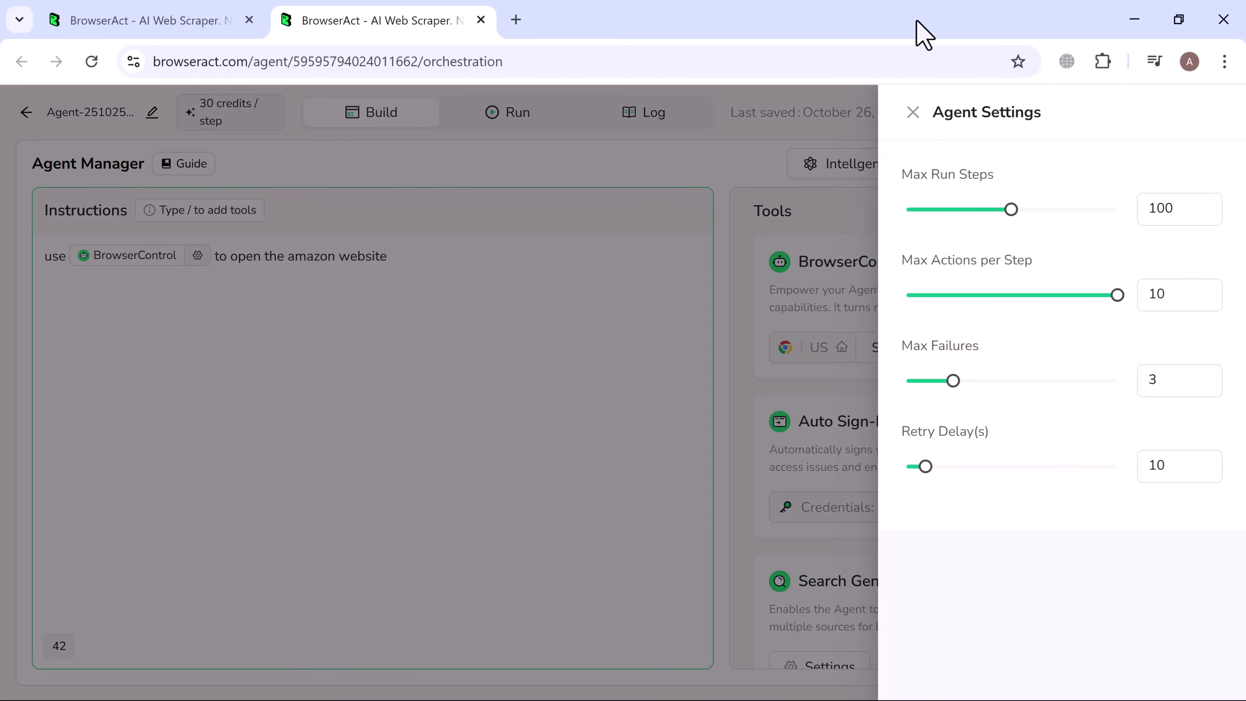
left_click(913, 112)
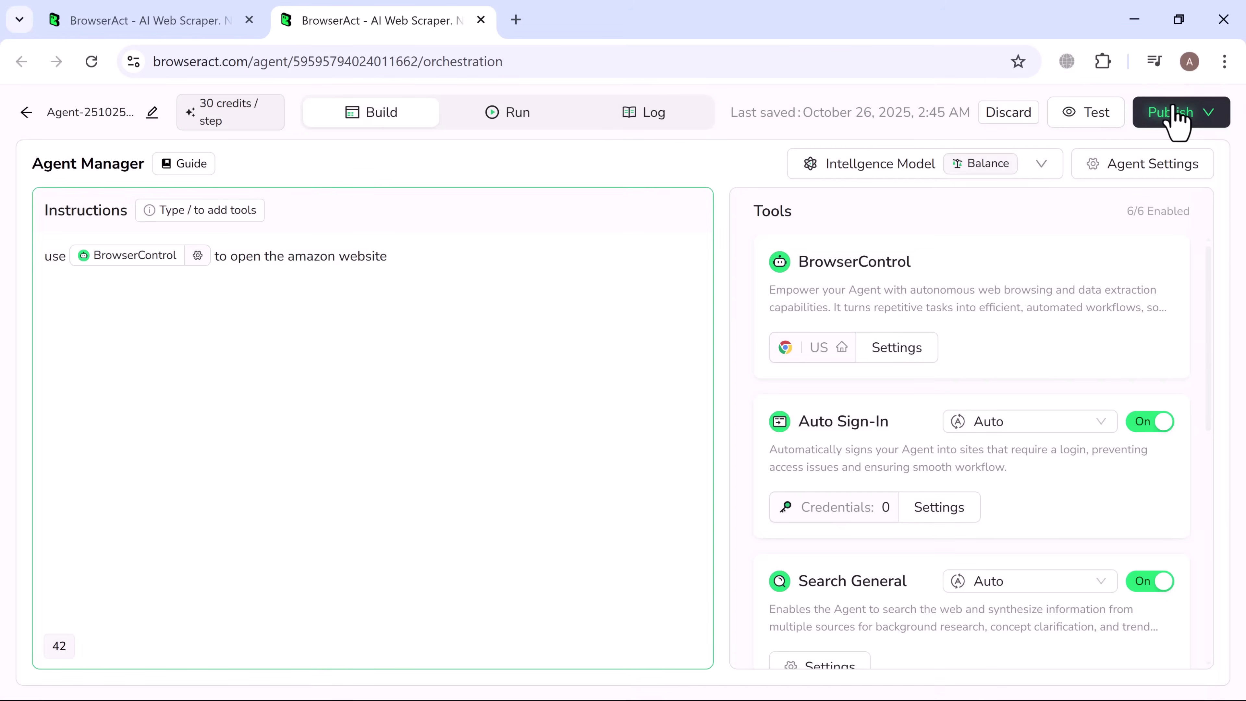
left_click(1175, 117)
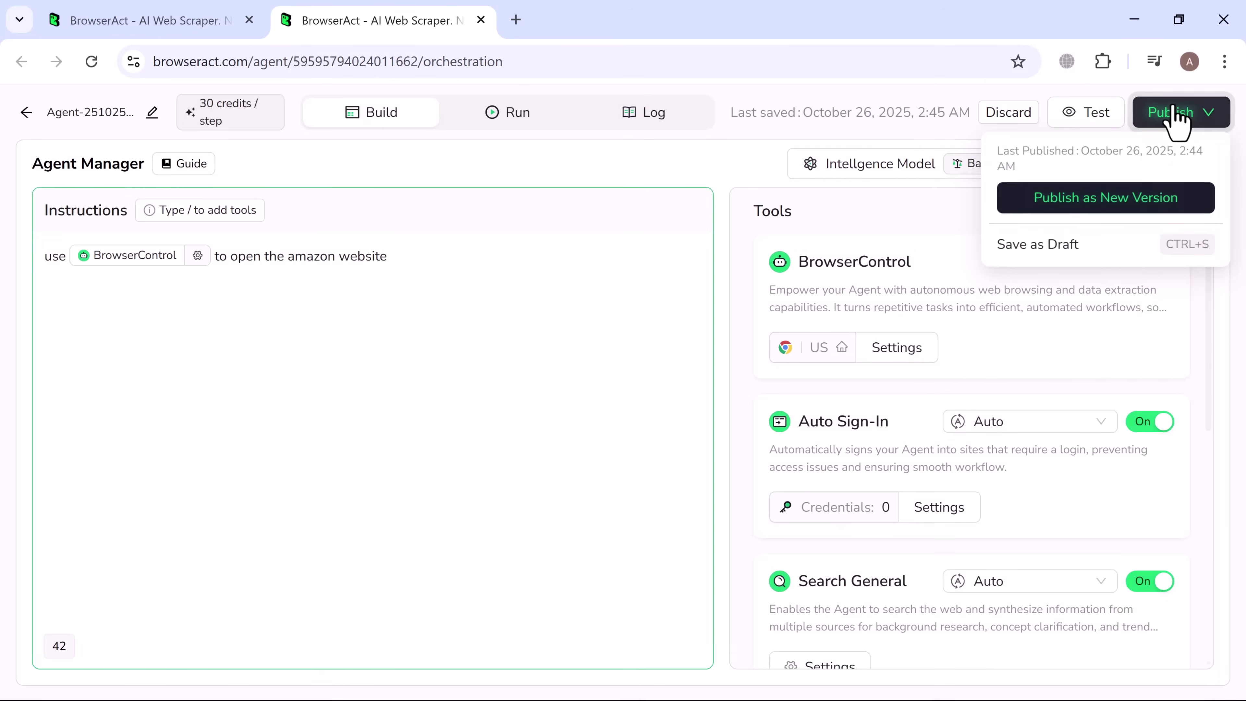
left_click(1099, 204)
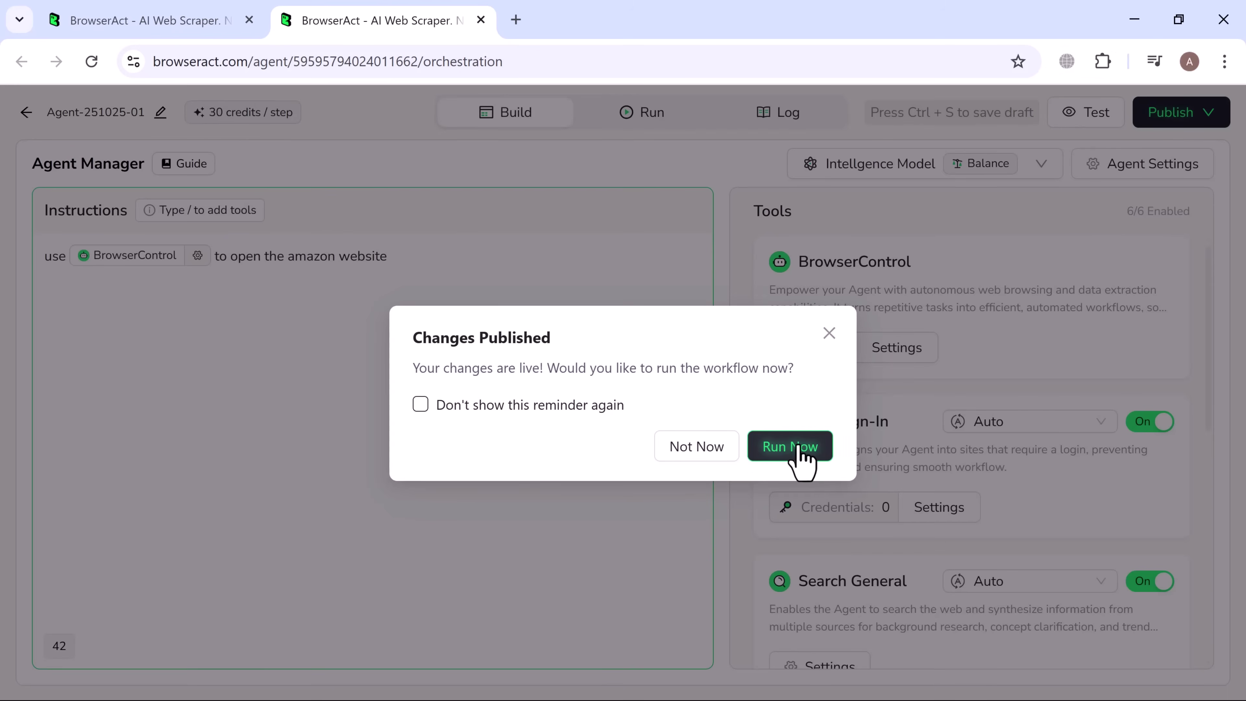
left_click(804, 446)
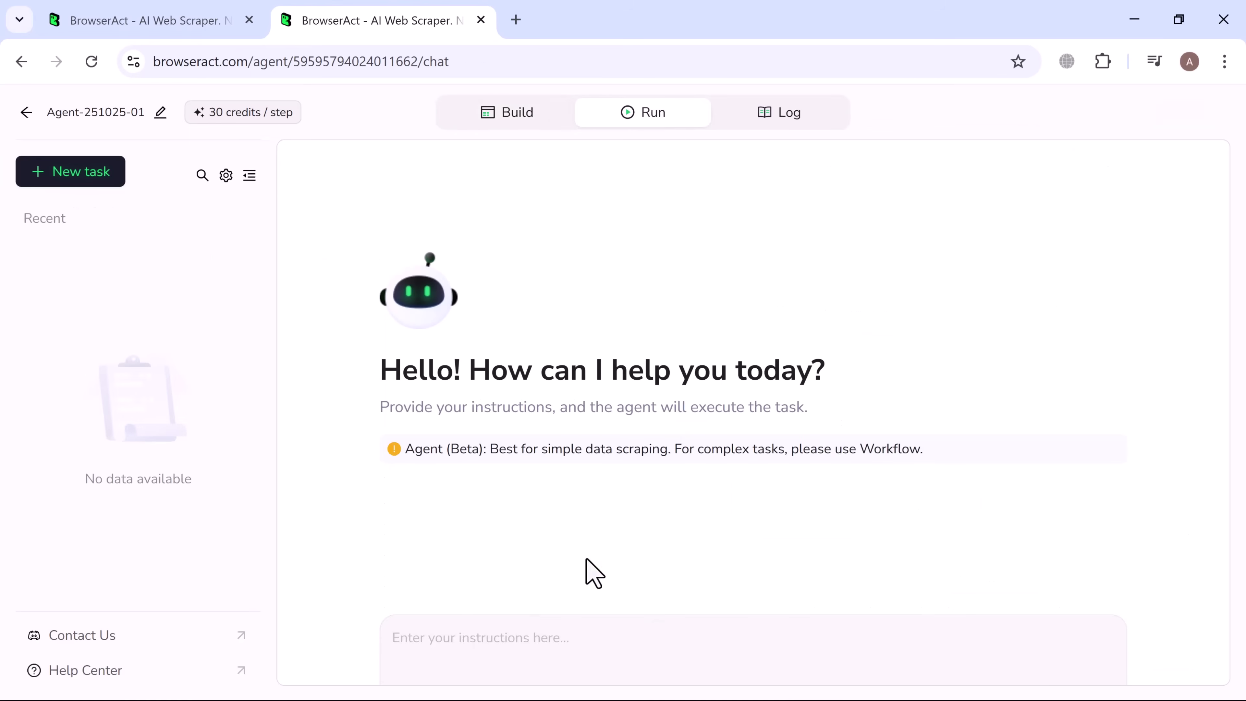
Step: Send the prompt to find wireless earbuds under $100 on Amazon in Incognito Mode
left_click(434, 628)
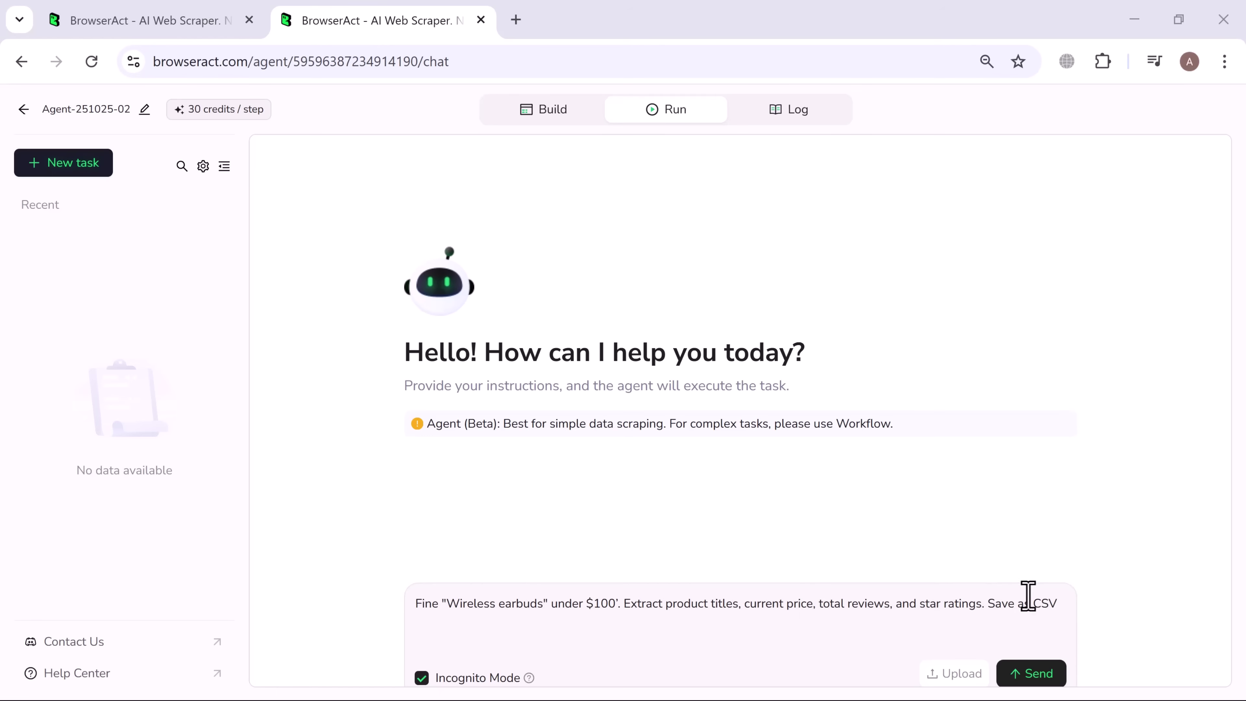
left_click(1037, 674)
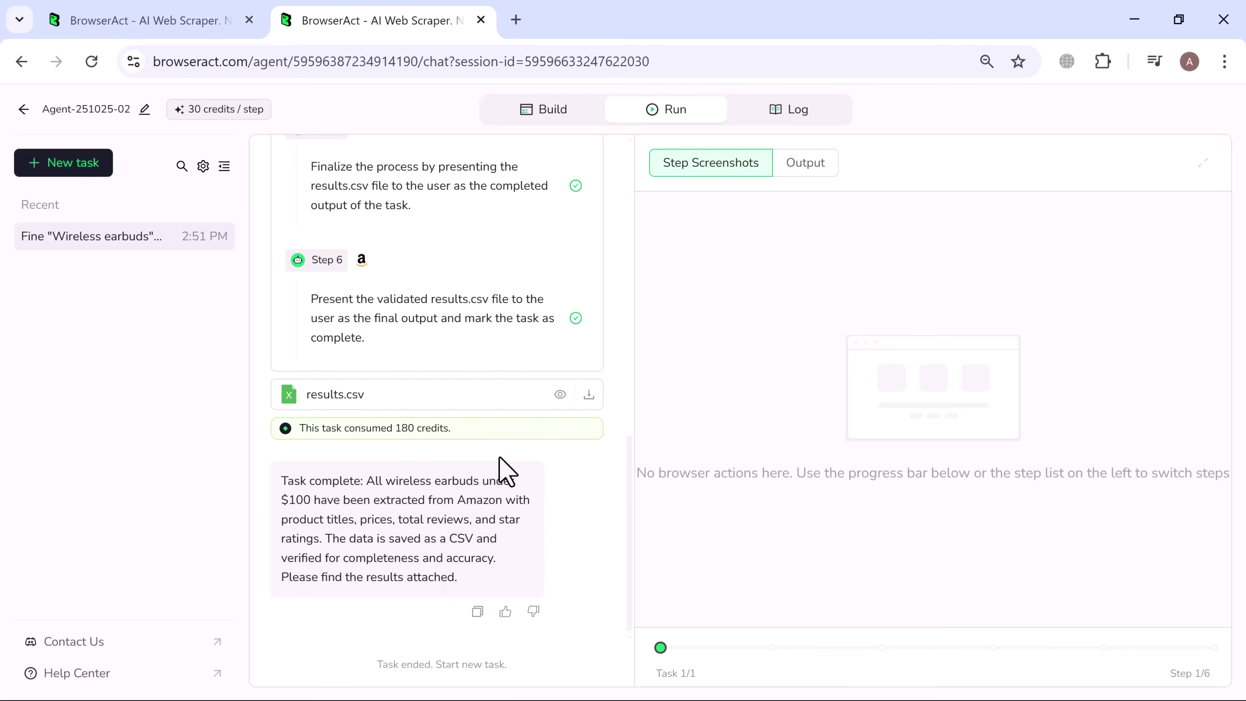
Step: Preview results.csv from the Output tab and scroll through its titles, prices, reviews and ratings
left_click(807, 165)
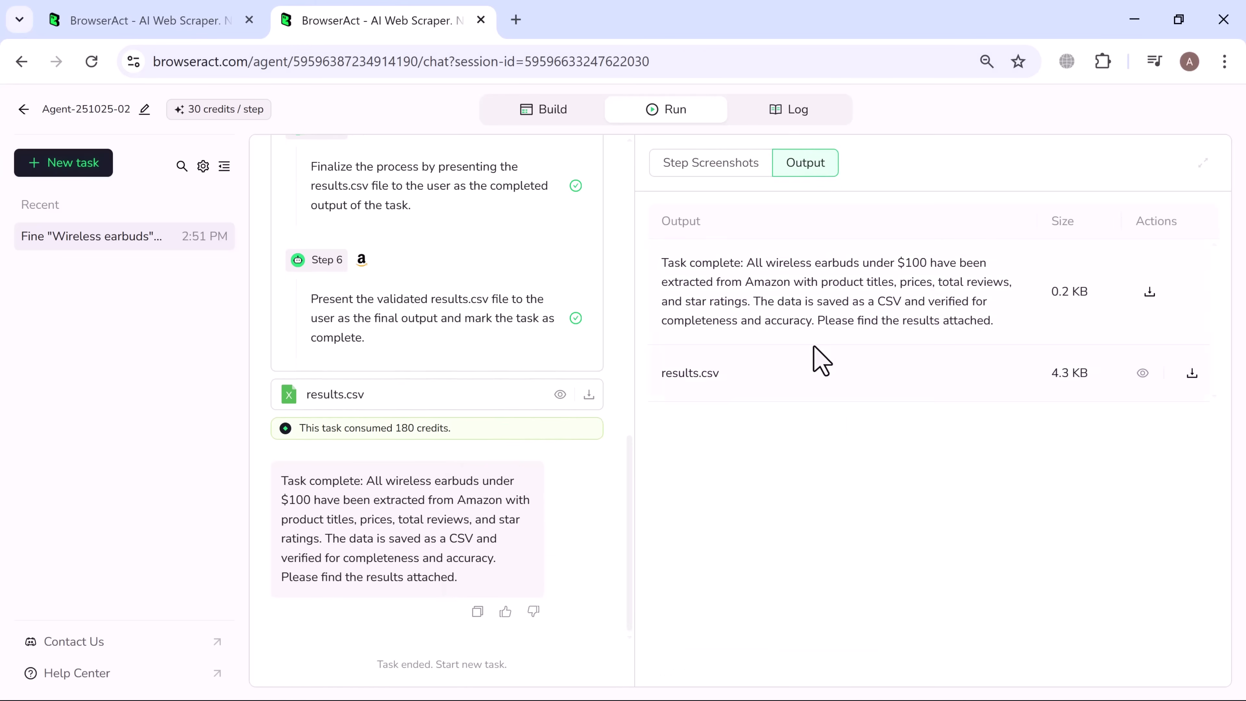
left_click(1142, 374)
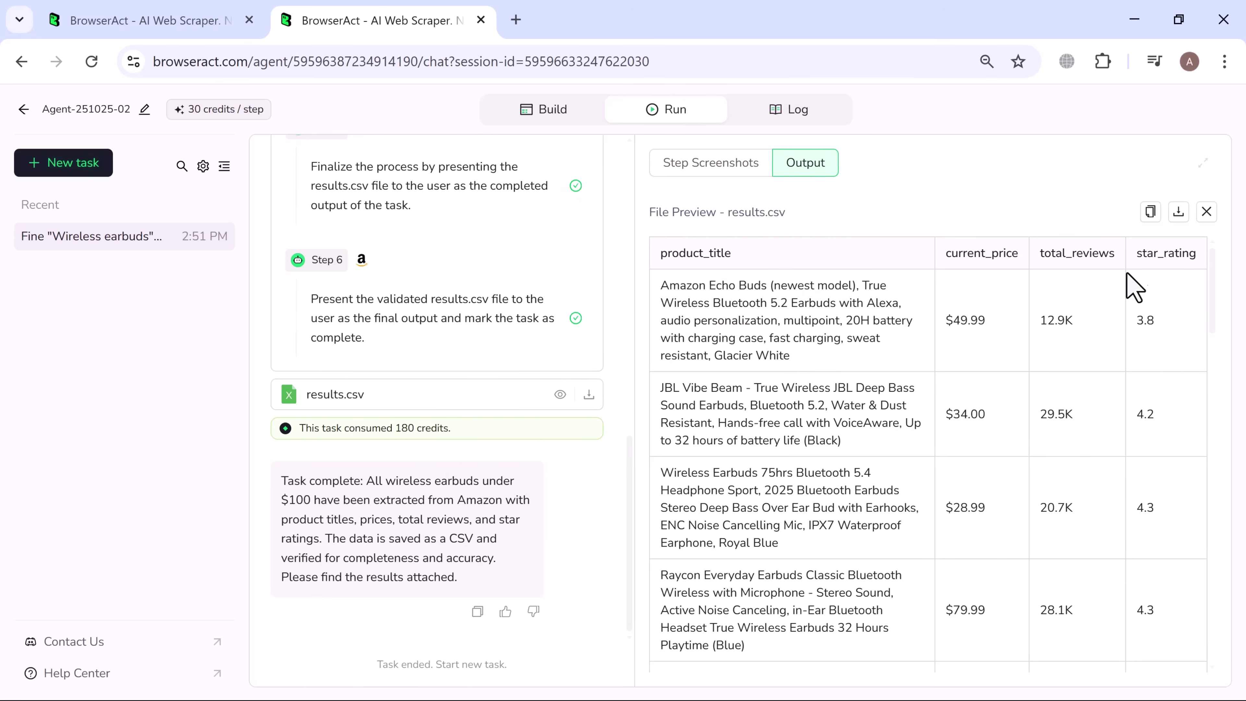
scroll(983, 483, "down", 10)
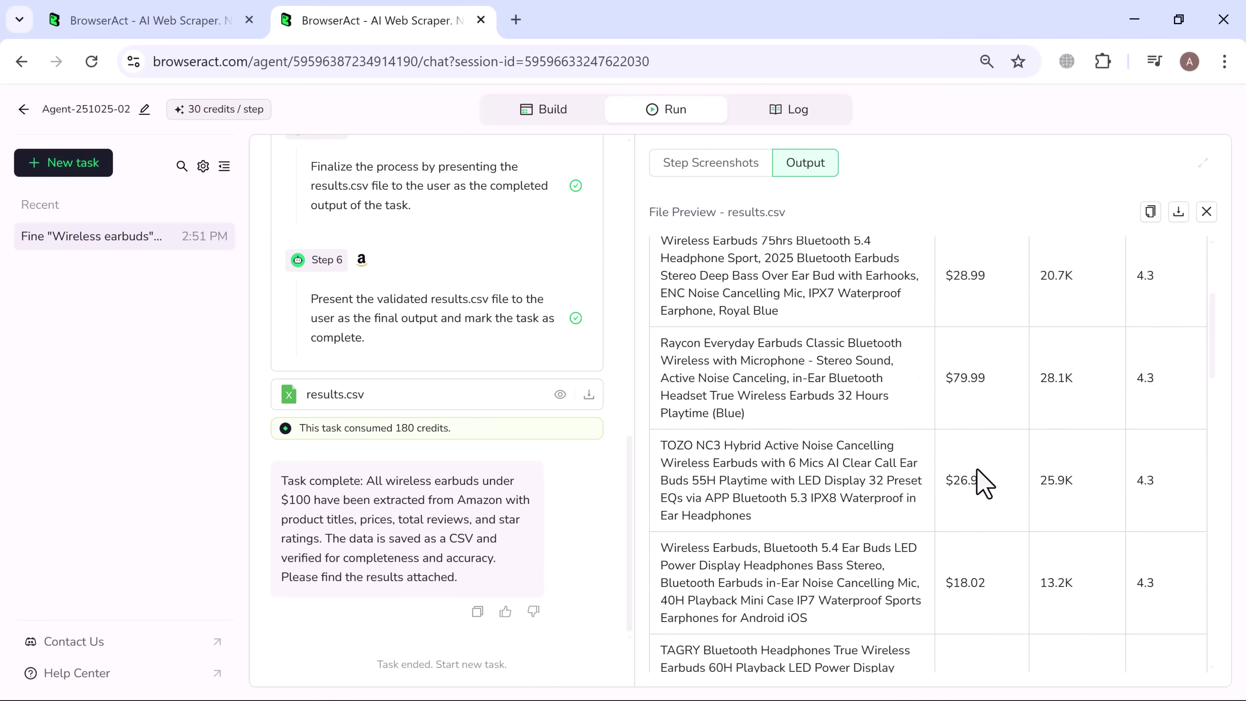
scroll(984, 483, "down", 14)
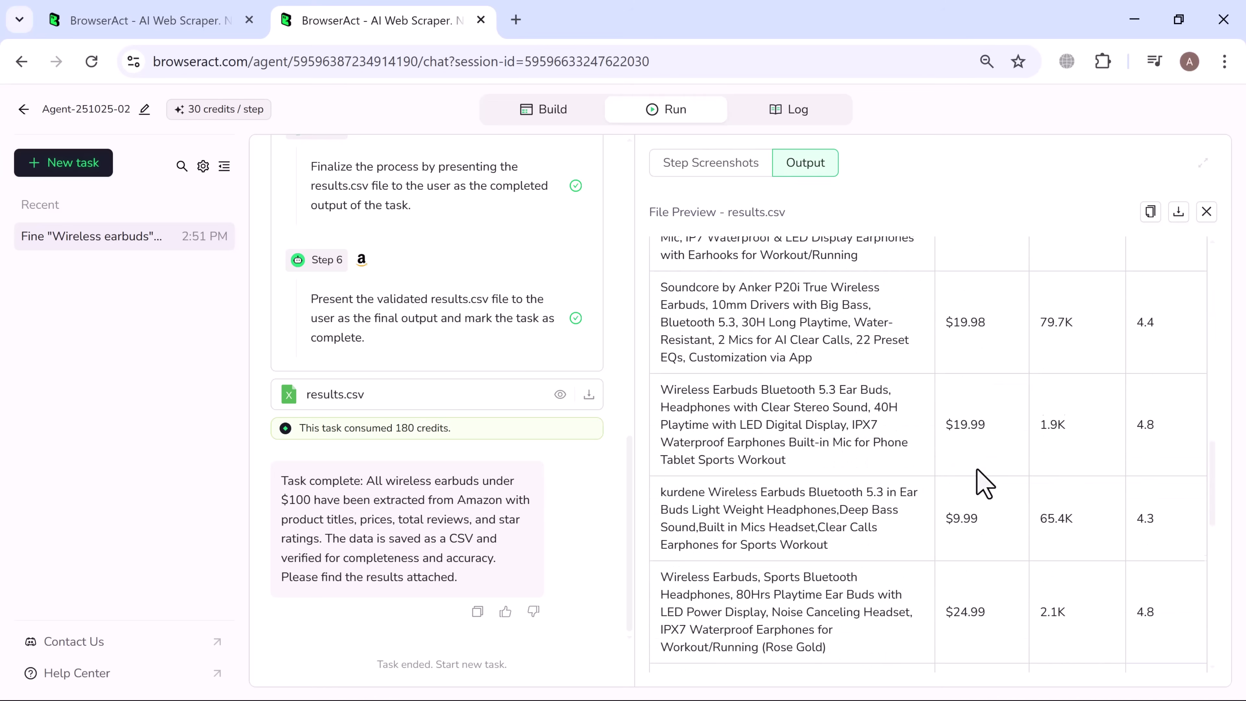
scroll(984, 484, "down", 10)
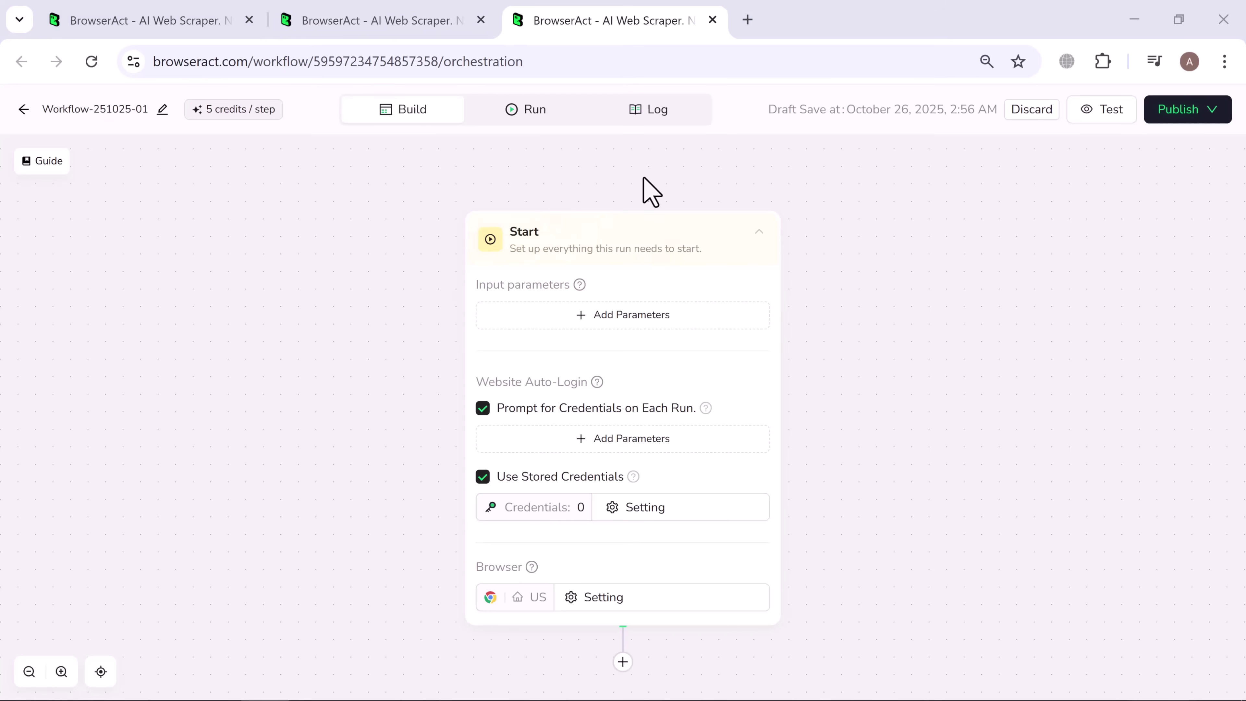
Step: Add a Search_keyword input parameter to the Start node with a default value
mouse_move(581, 285)
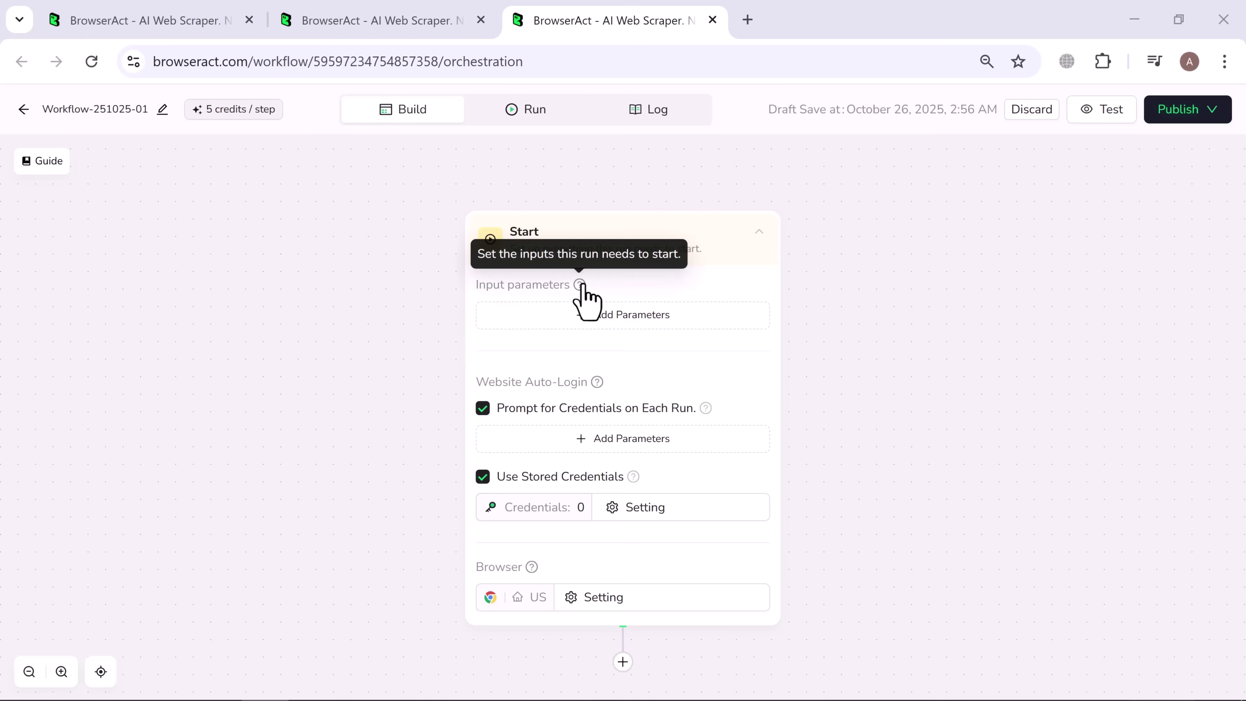
left_click(637, 322)
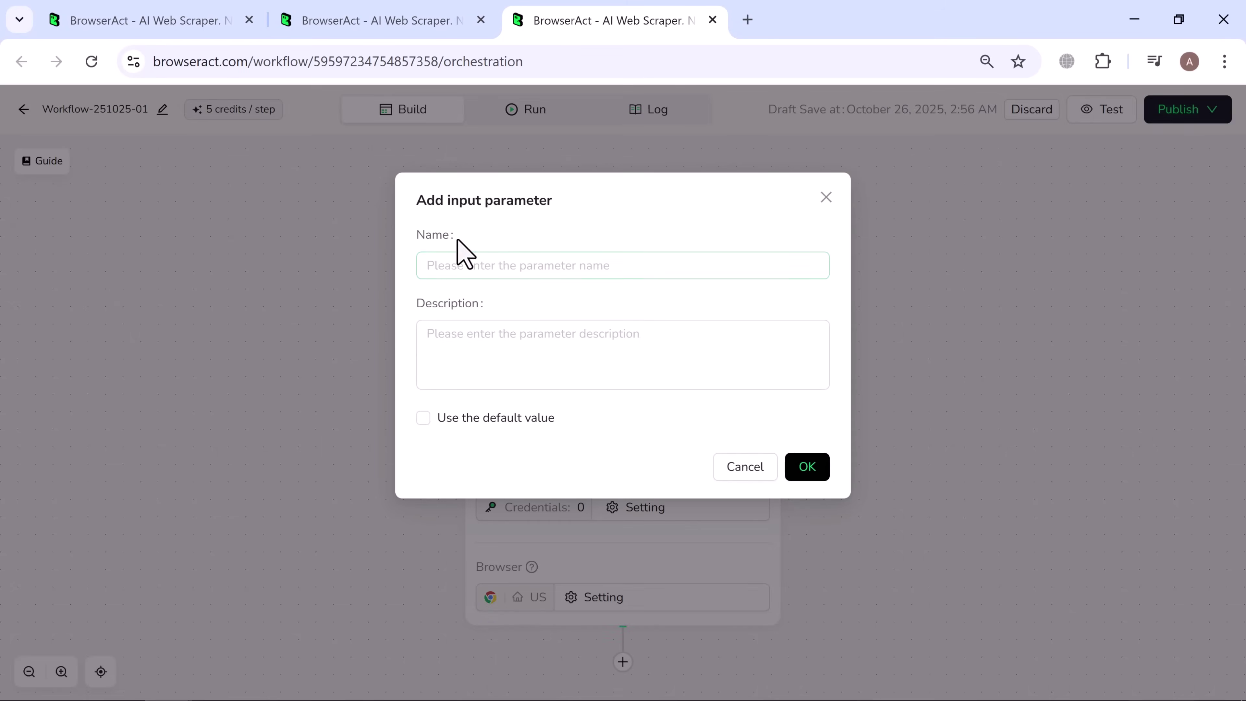
left_click(471, 265)
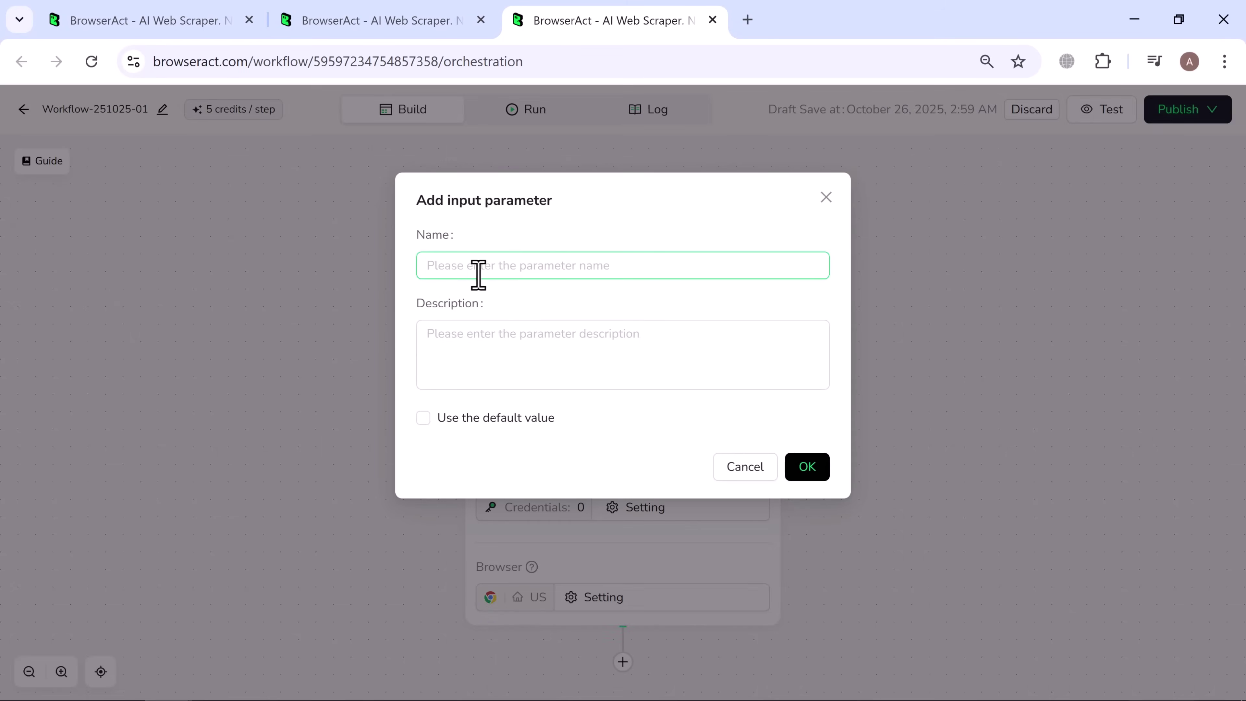
type("Search_keyword")
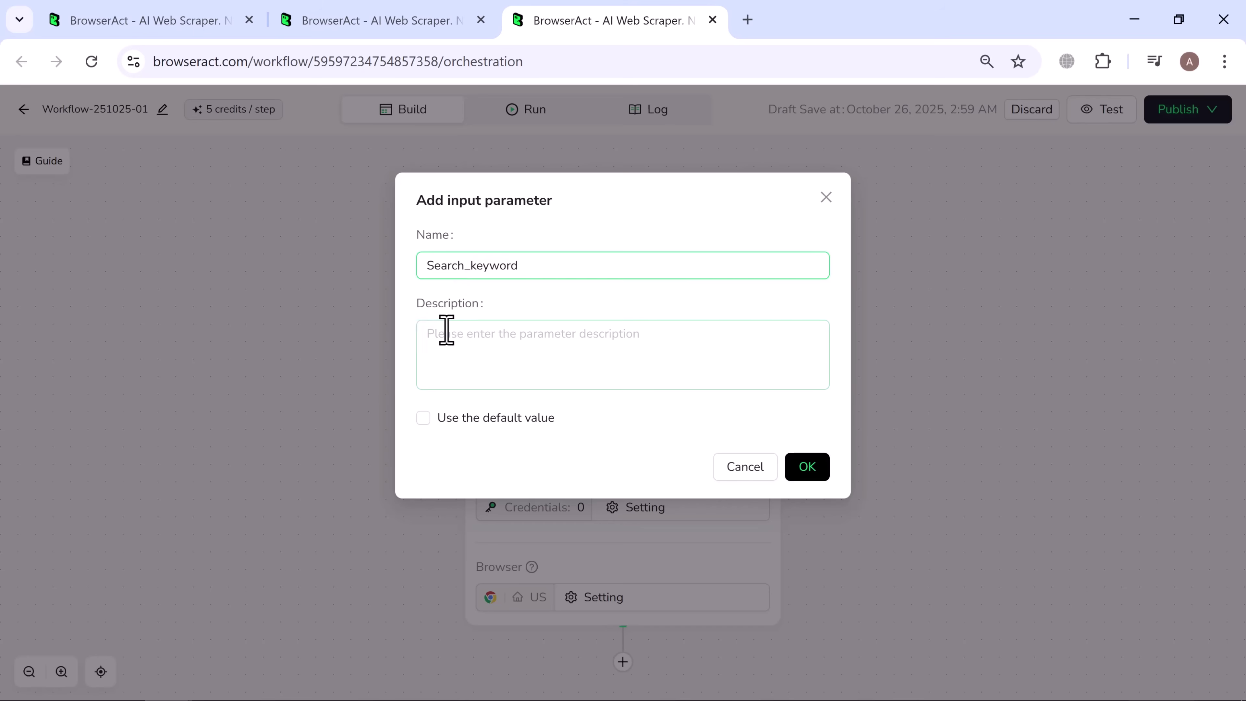
left_click(440, 333)
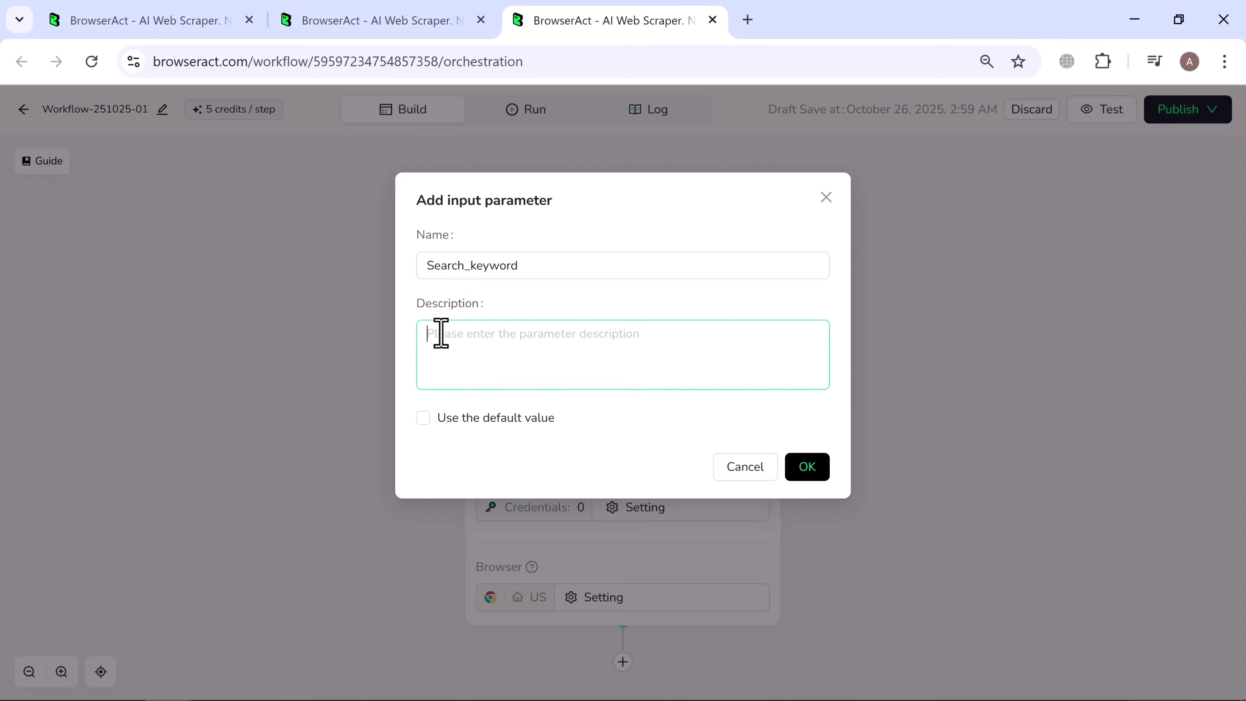
left_click(423, 418)
left_click(469, 456)
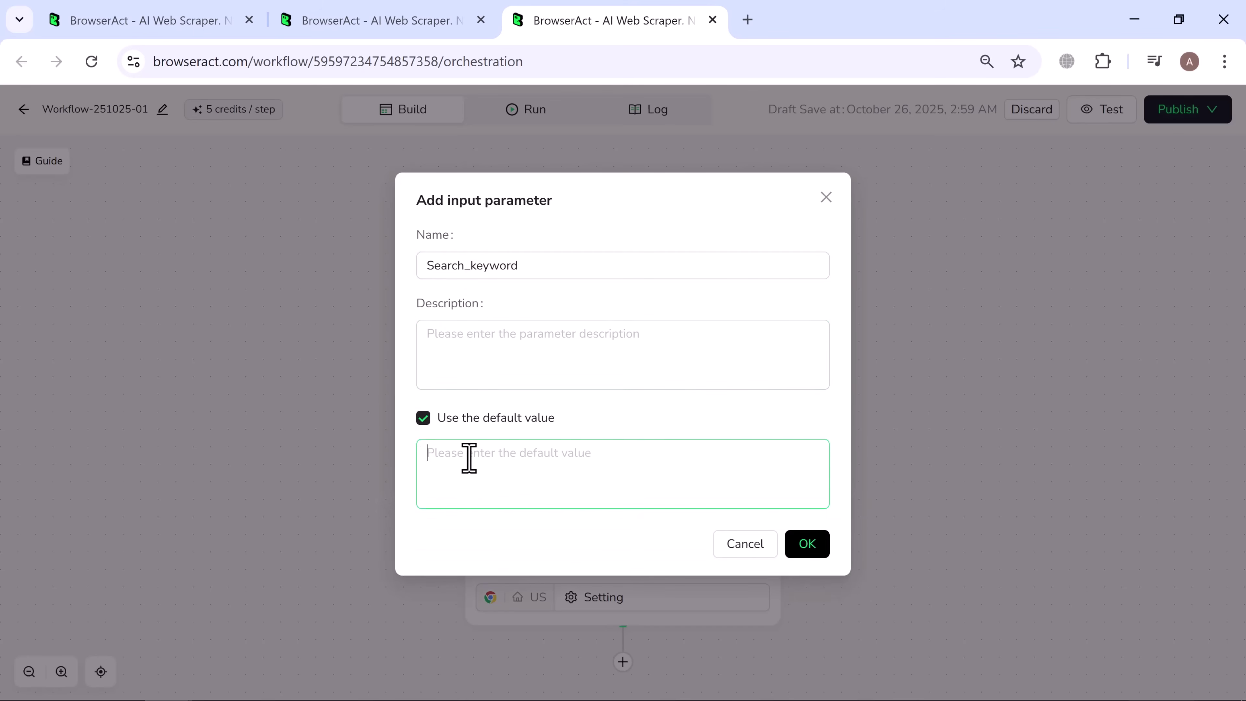
type("Gaming mouse")
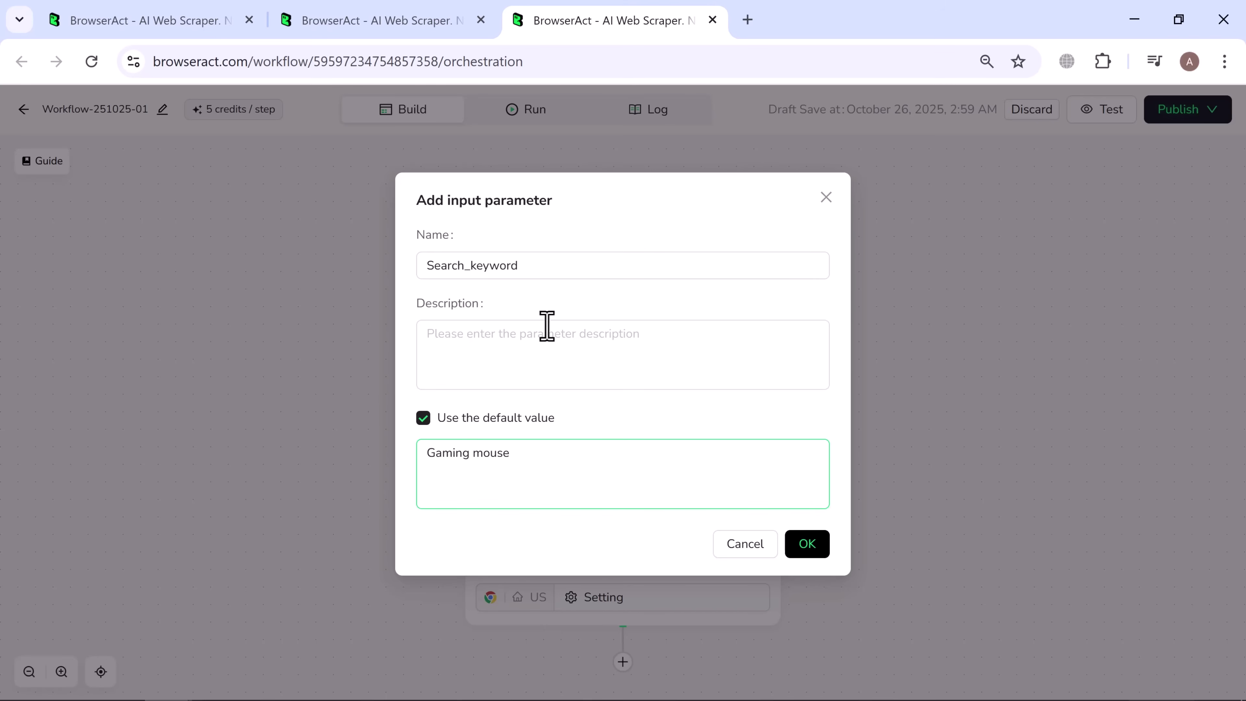
left_click(804, 545)
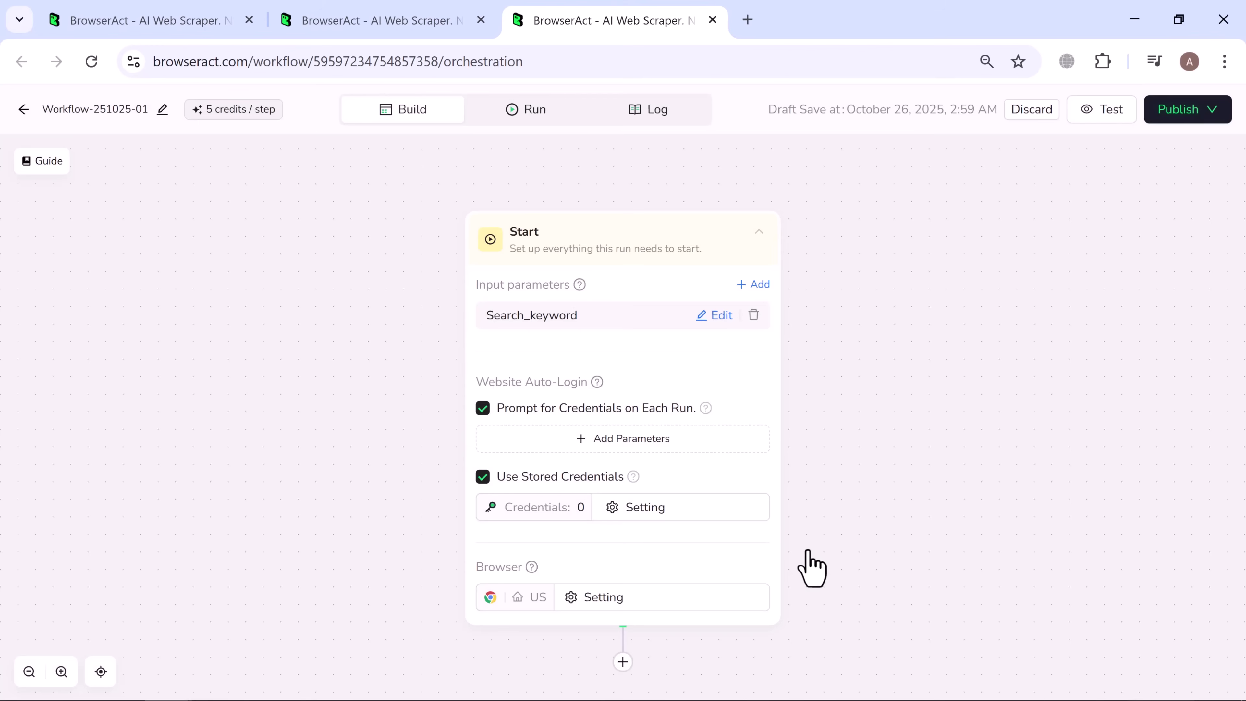
Step: Add a WebsiteURL parameter whose default is the pasted website address
left_click(742, 290)
left_click(447, 269)
type("Websit")
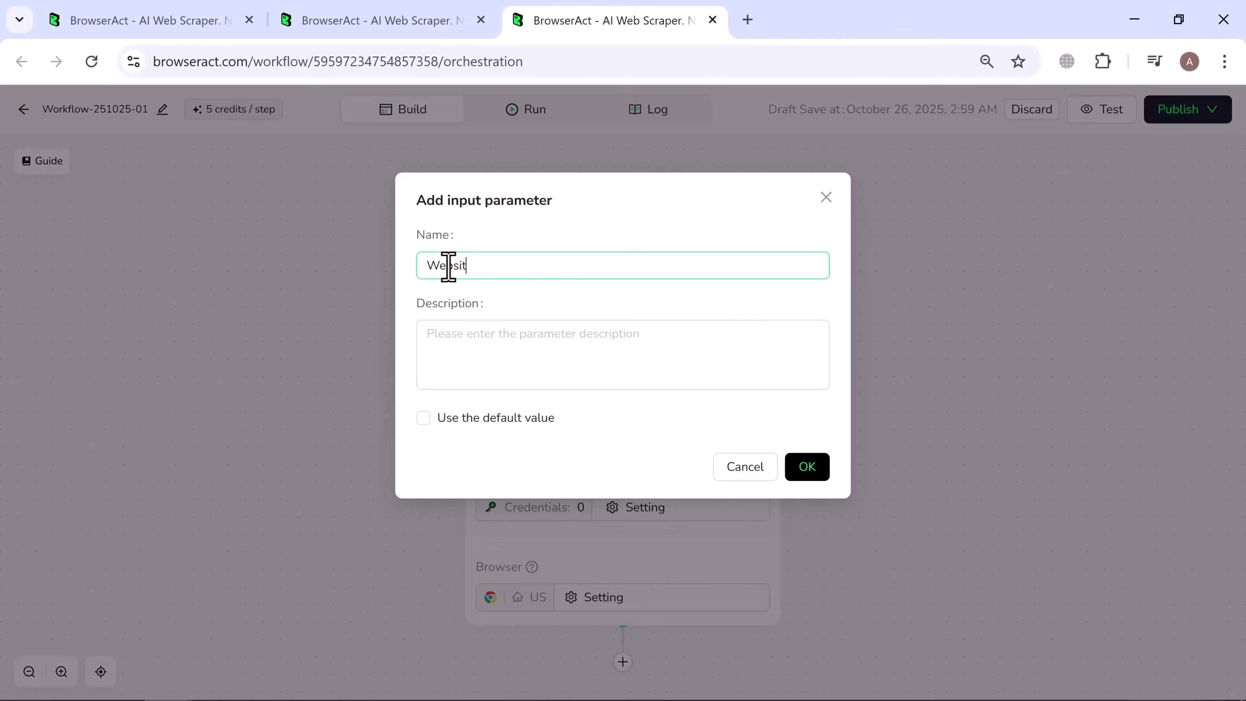
type("eURL")
left_click(444, 419)
left_click(467, 461)
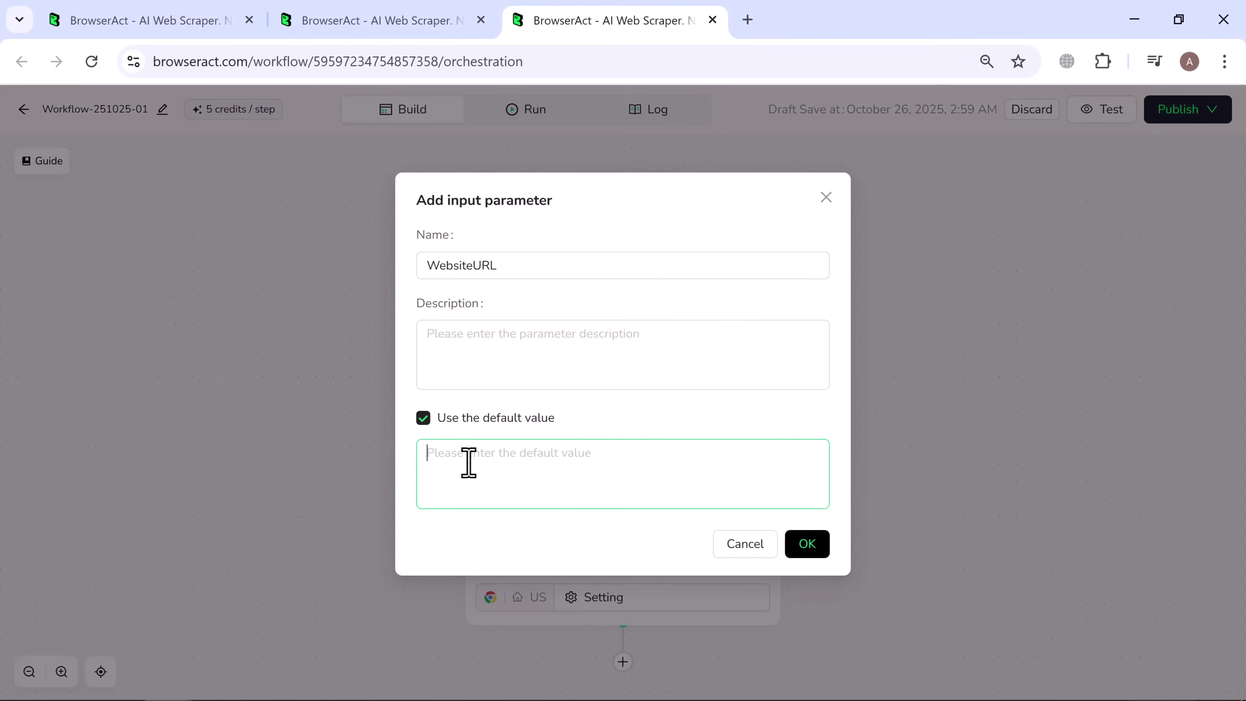
type("https://amazon.com/")
left_click(807, 542)
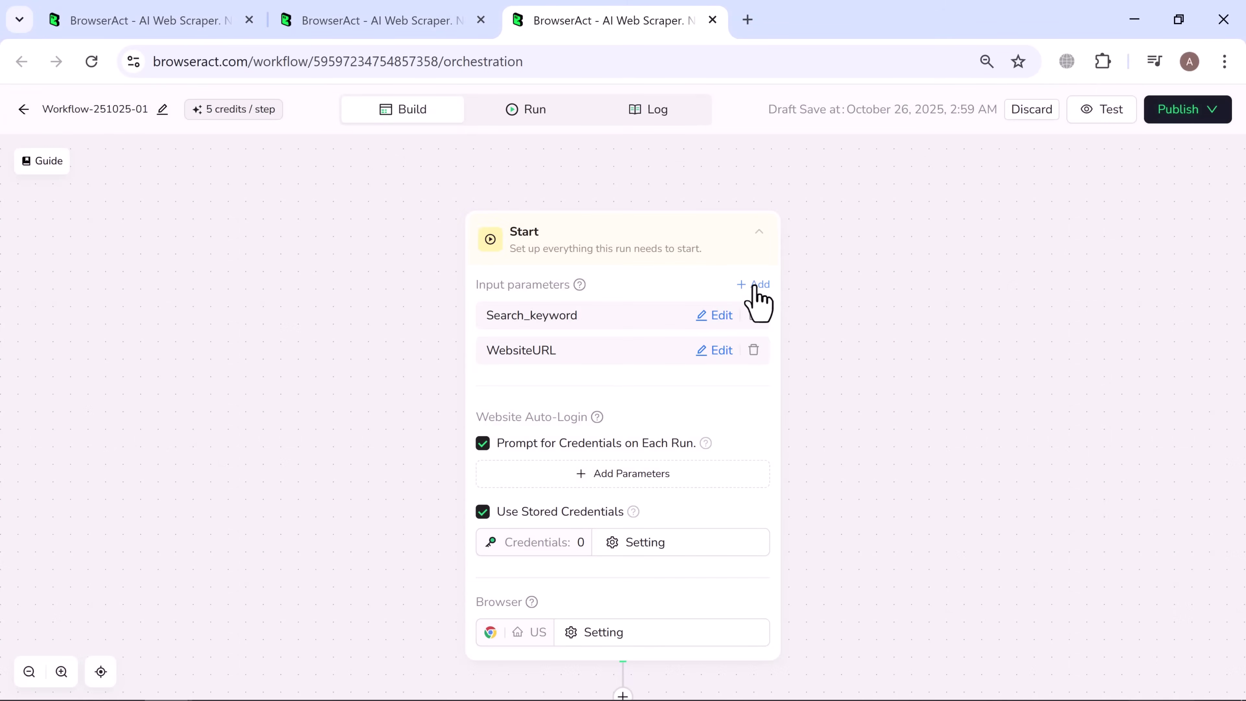
Step: Add a Rating parameter with default value %90
left_click(753, 285)
left_click(464, 265)
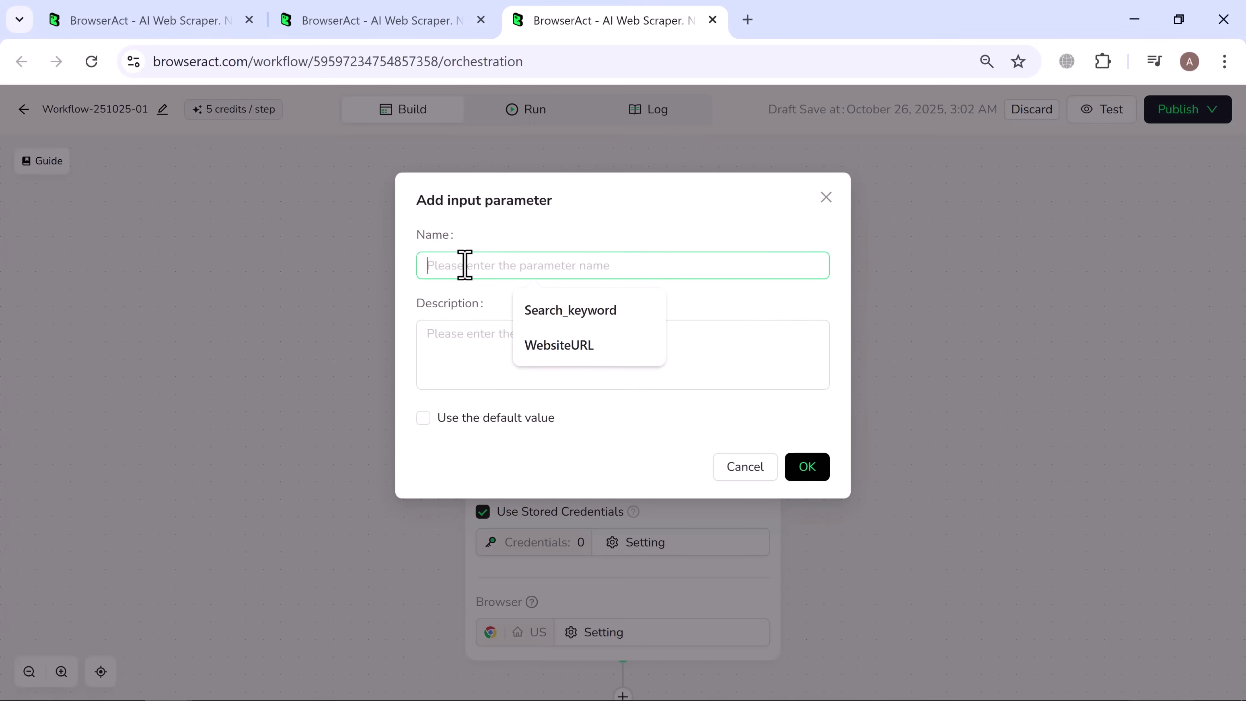
type("Rating")
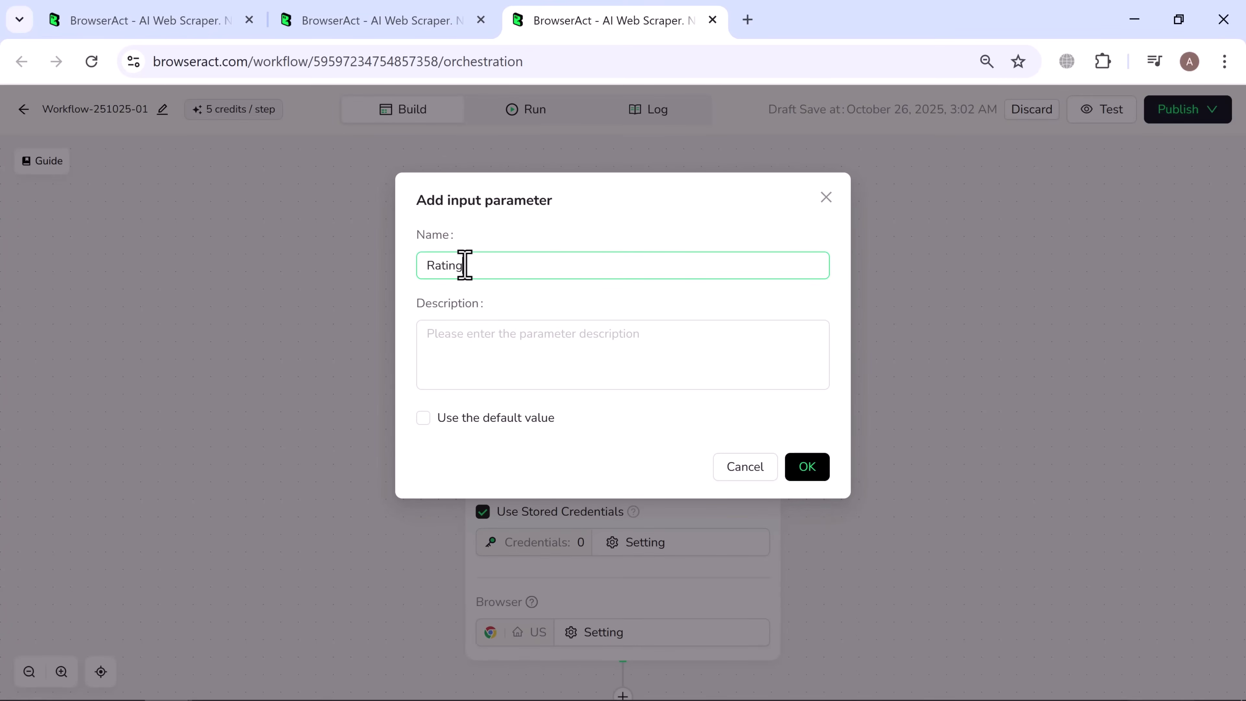
left_click(444, 420)
left_click(434, 461)
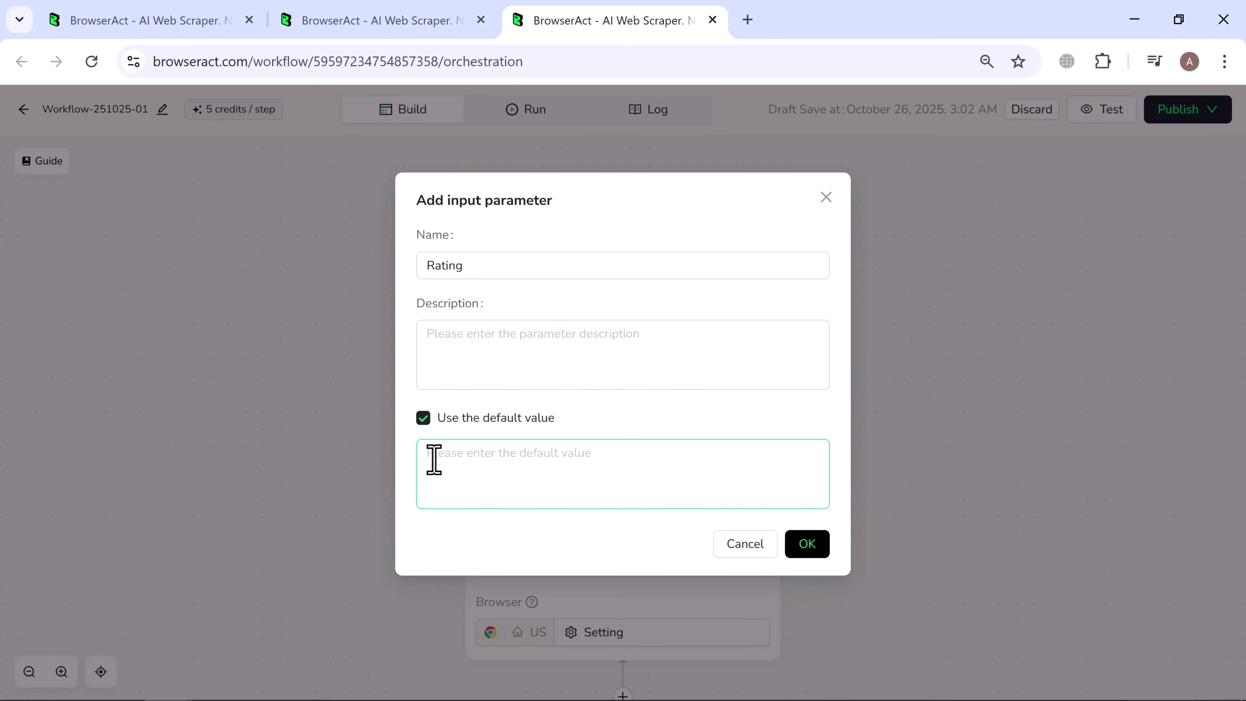
type("5")
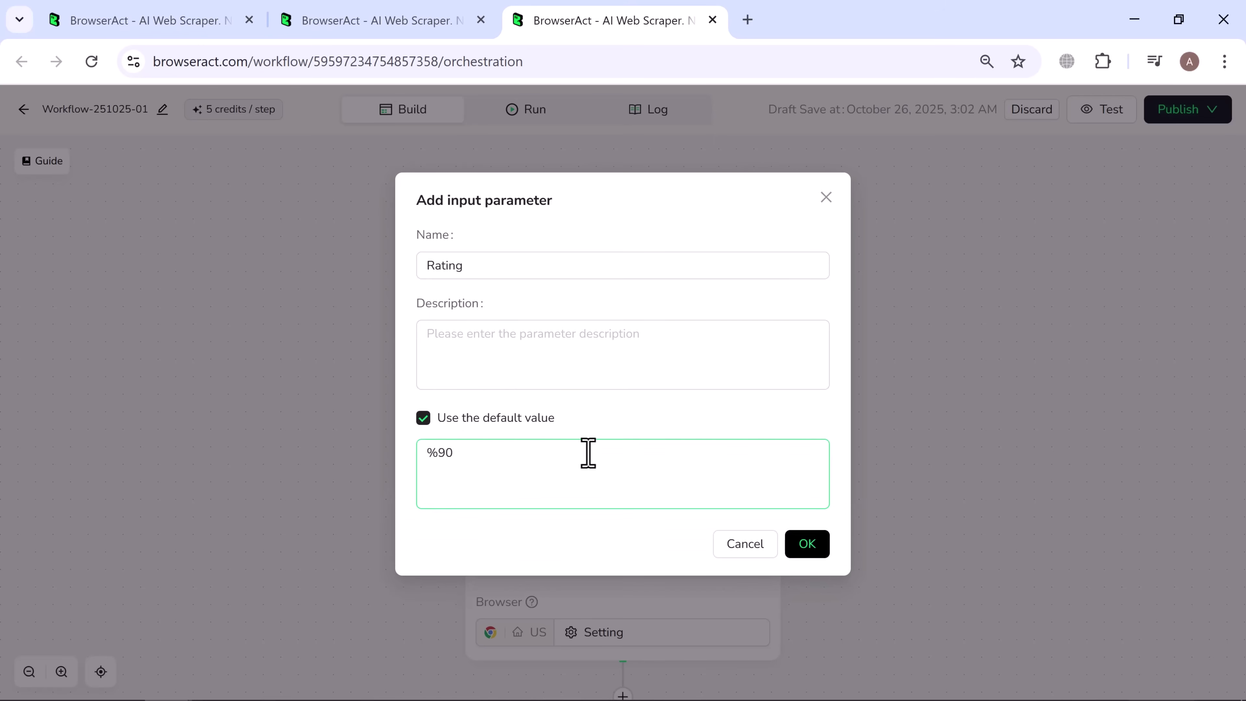
left_click(800, 545)
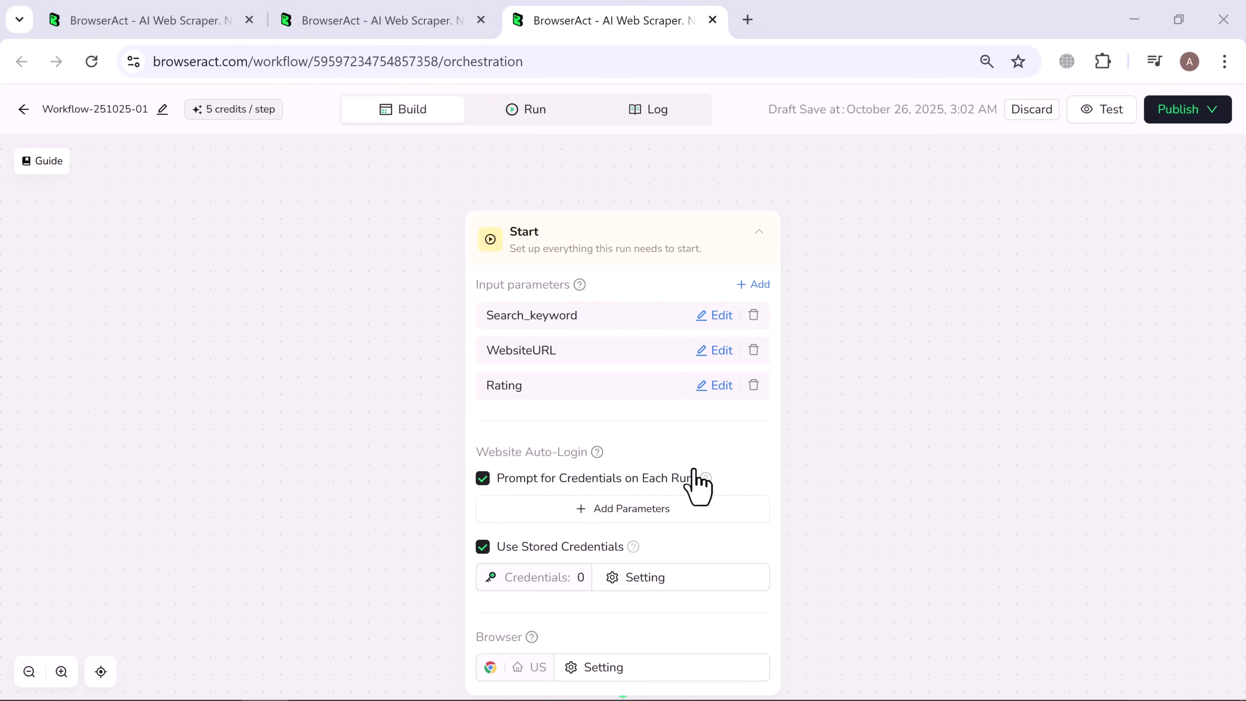
Step: Check the Browser Setting region list and keep the region set to USA
scroll(561, 615, "down", 3)
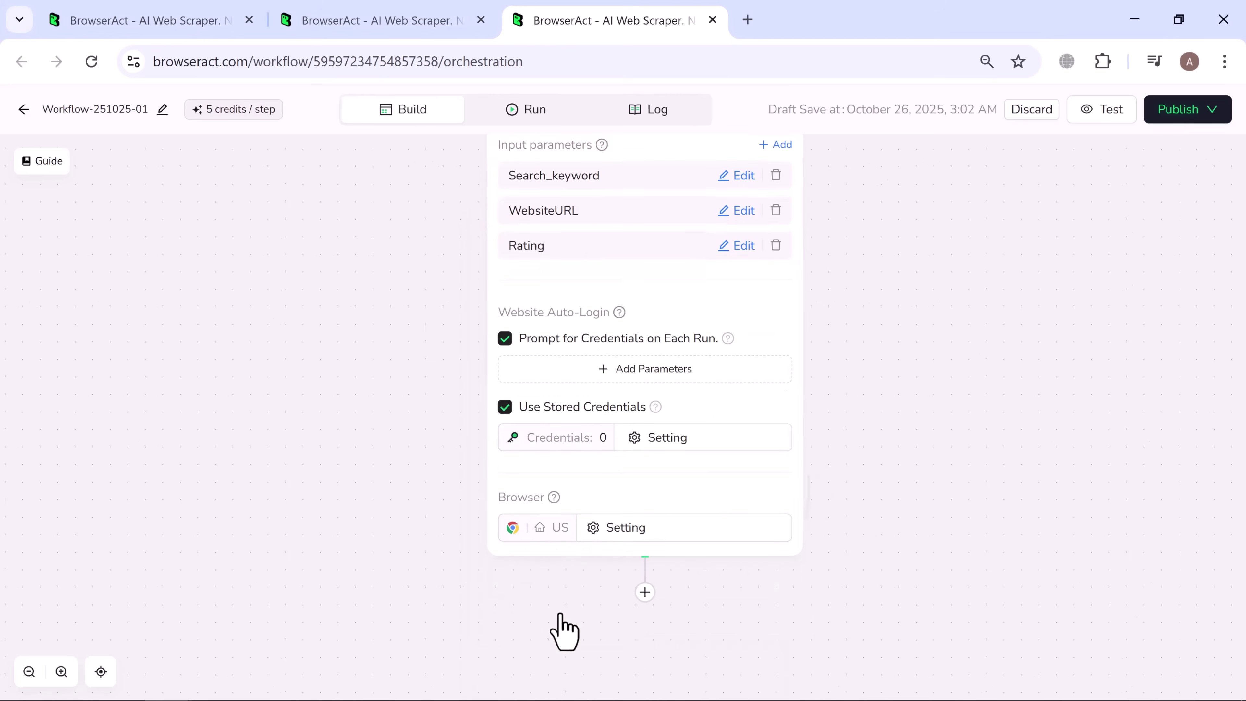
left_click(611, 536)
left_click(518, 438)
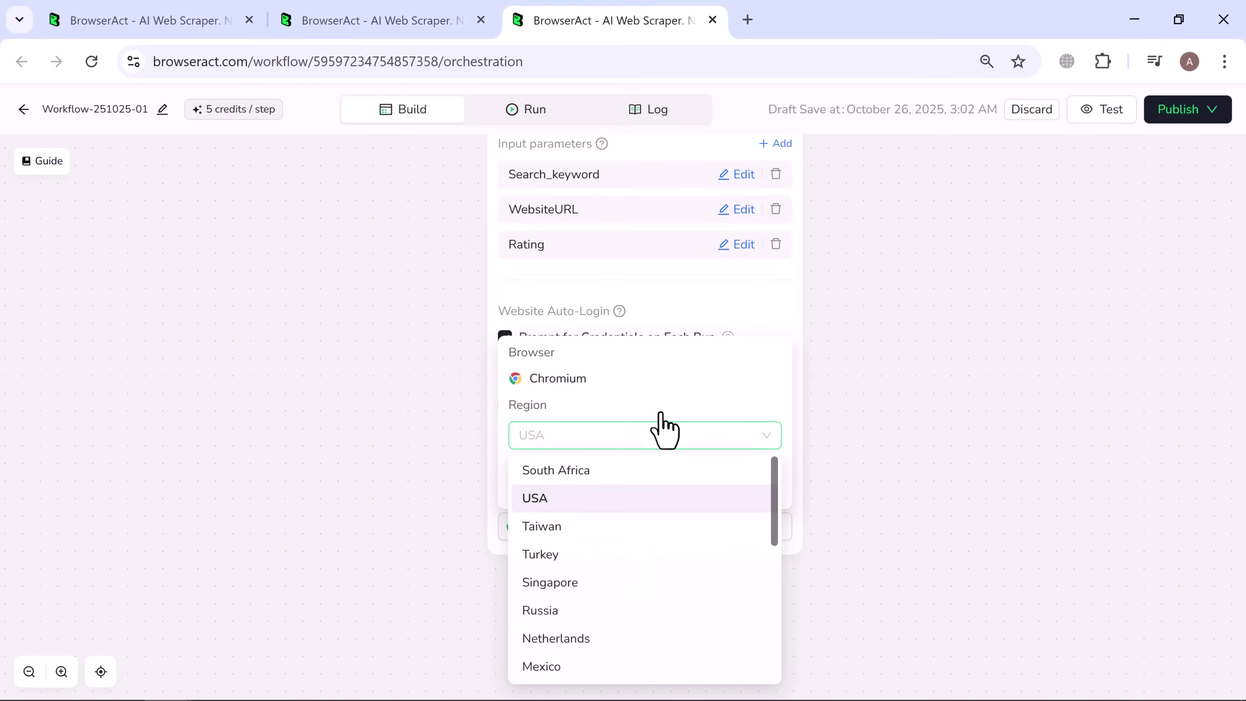
left_click_drag(778, 531, 781, 648)
left_click(921, 419)
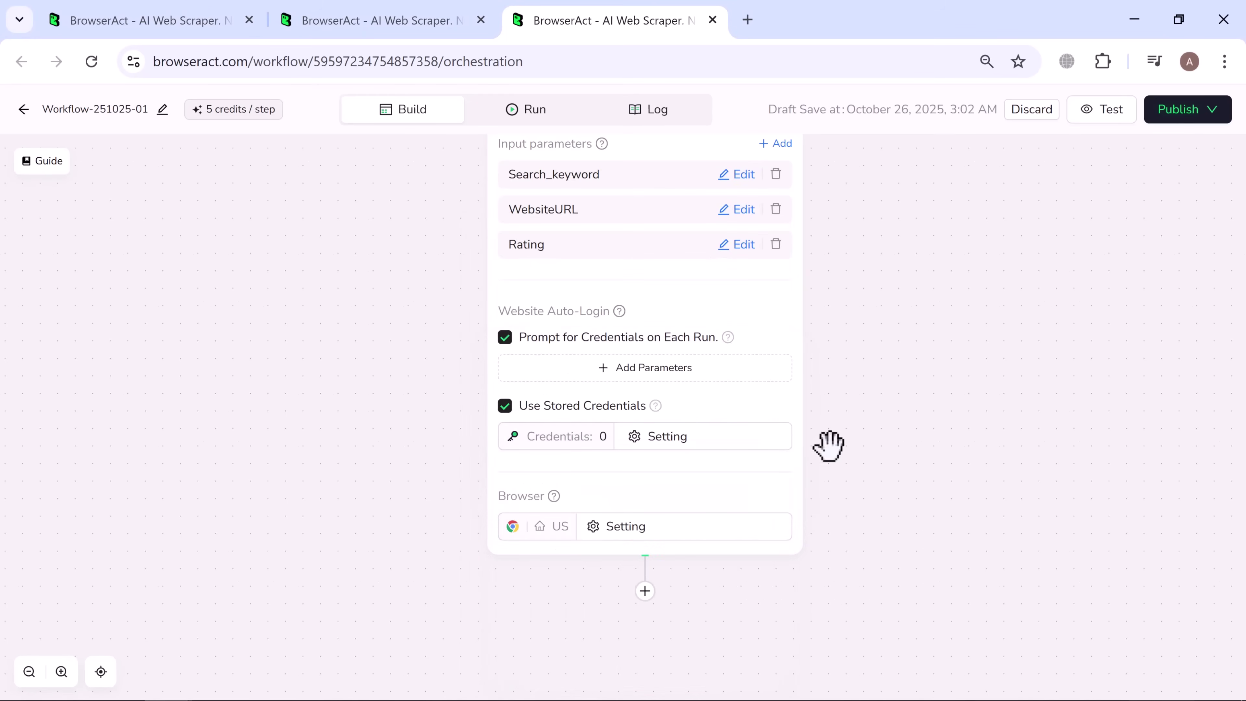
Step: Add a Visit Page step after Start with the instruction 'visit' plus the WebsiteURL parameter
left_click(644, 590)
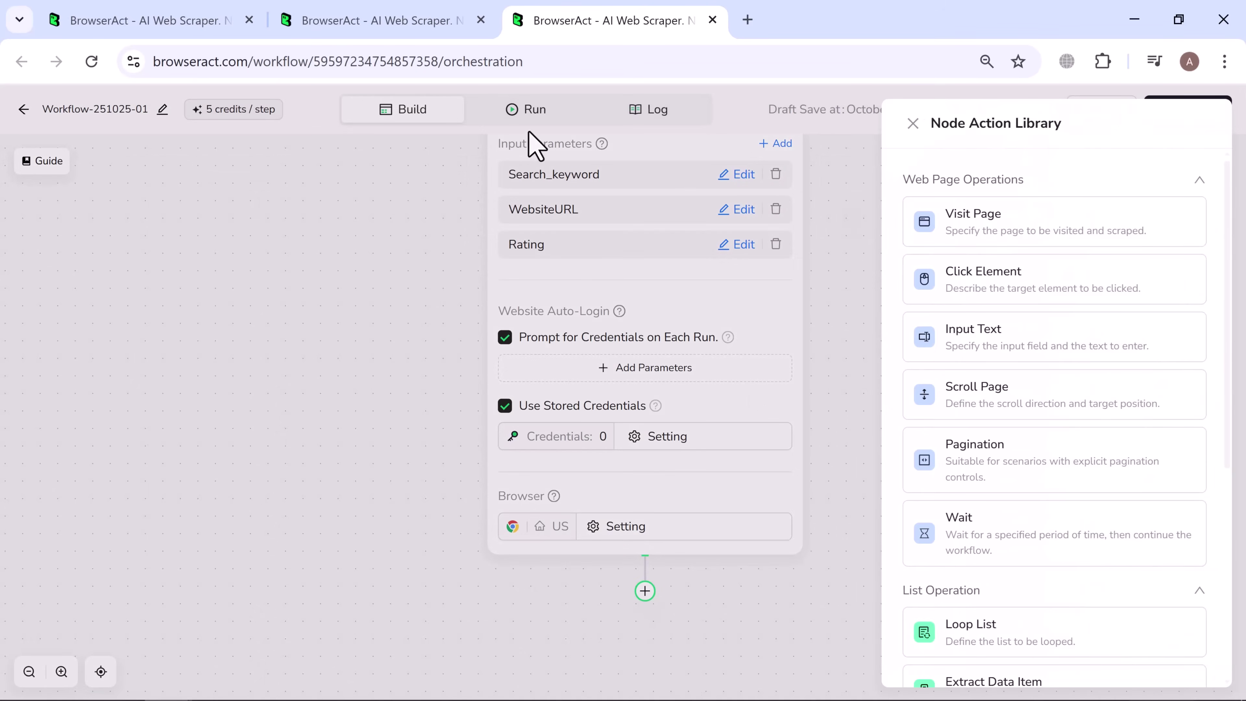
left_click(1013, 237)
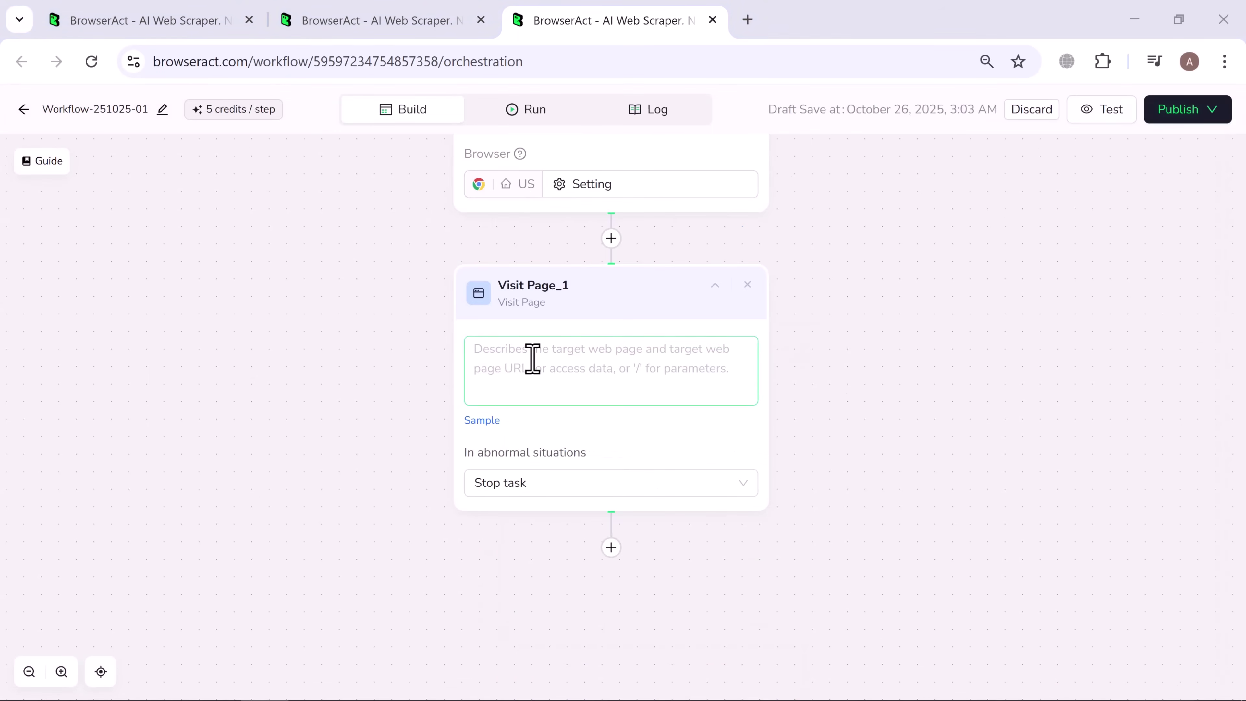
left_click(532, 359)
type("visit /")
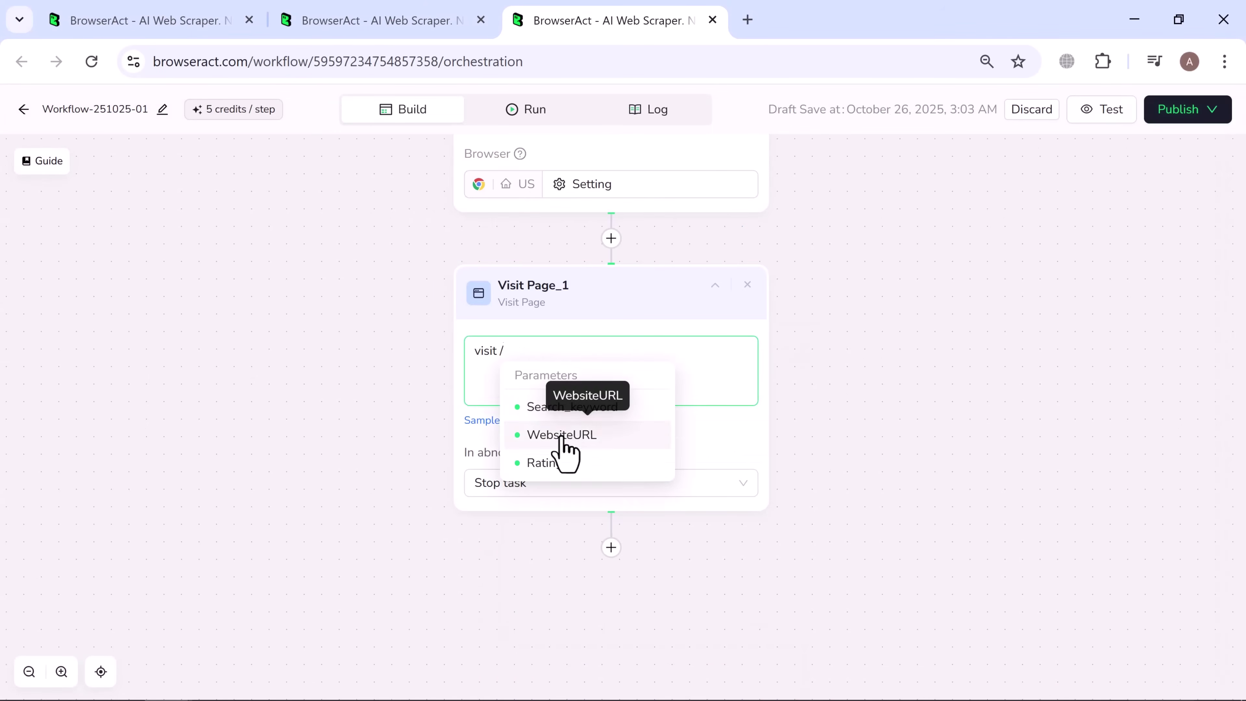
left_click(559, 434)
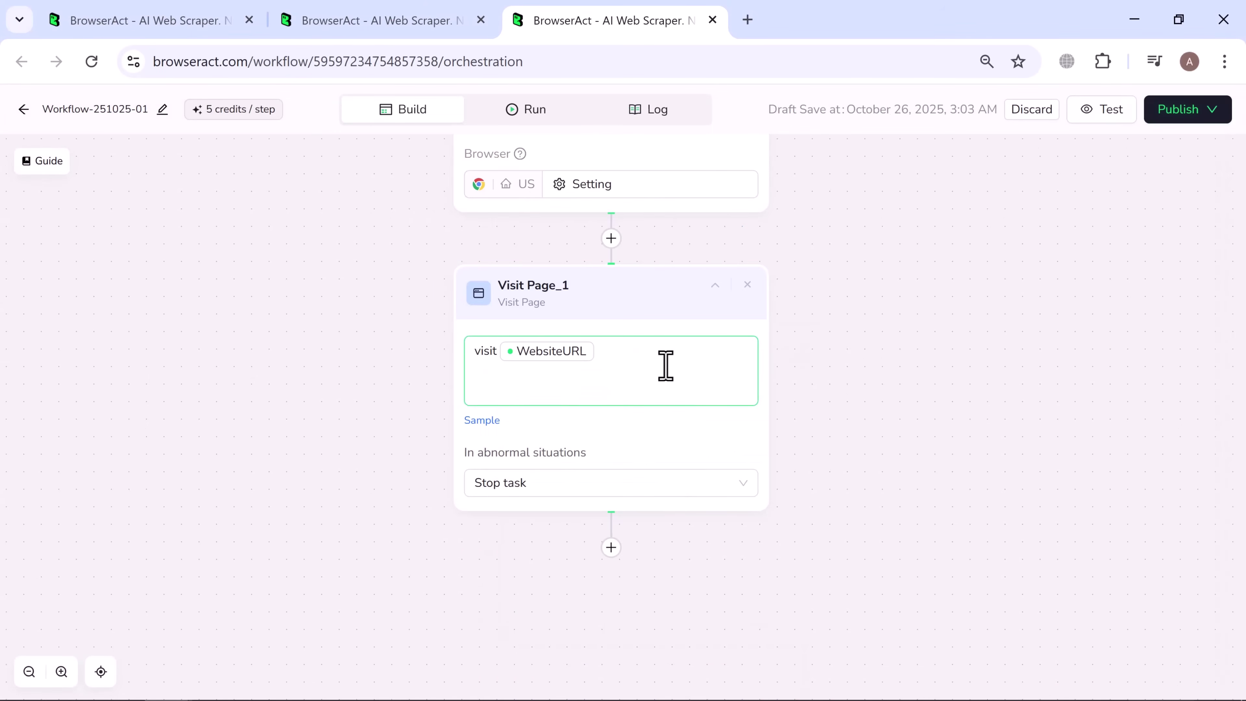
left_click(610, 547)
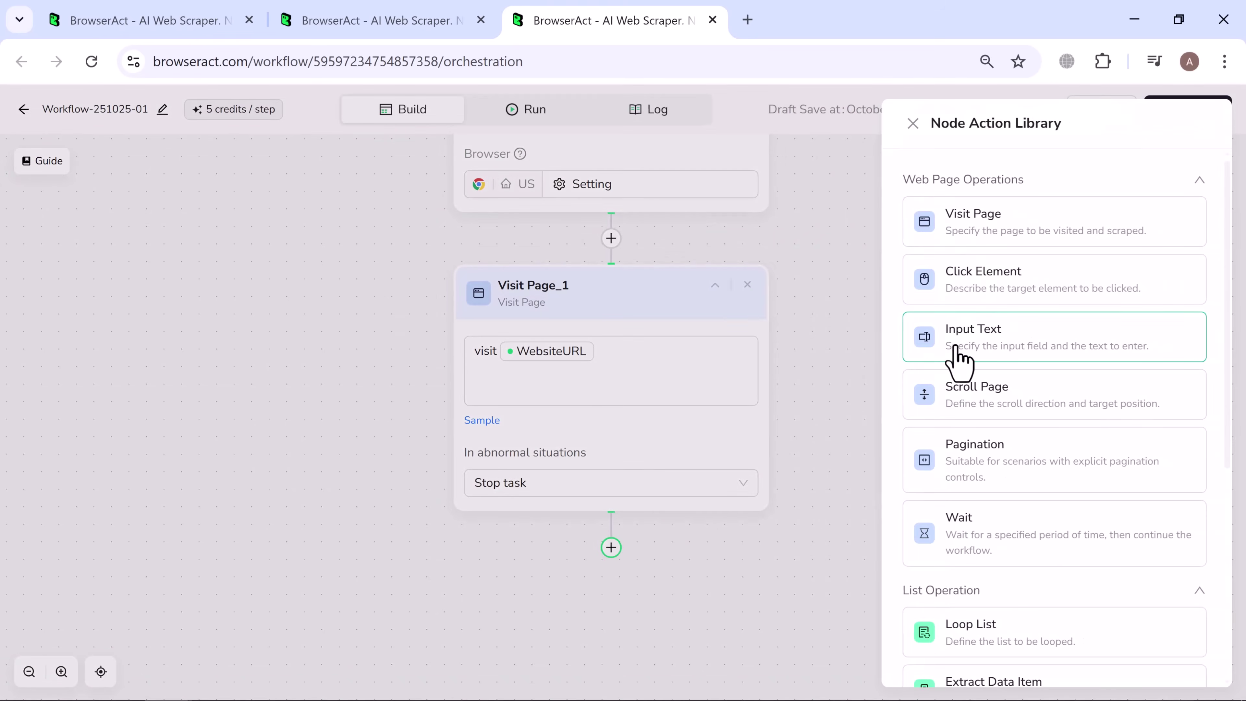
Step: Add an Input Text step that enters Search_keyword in the Amazon search bar
left_click(957, 358)
scroll(604, 594, "down", 5)
left_click(501, 387)
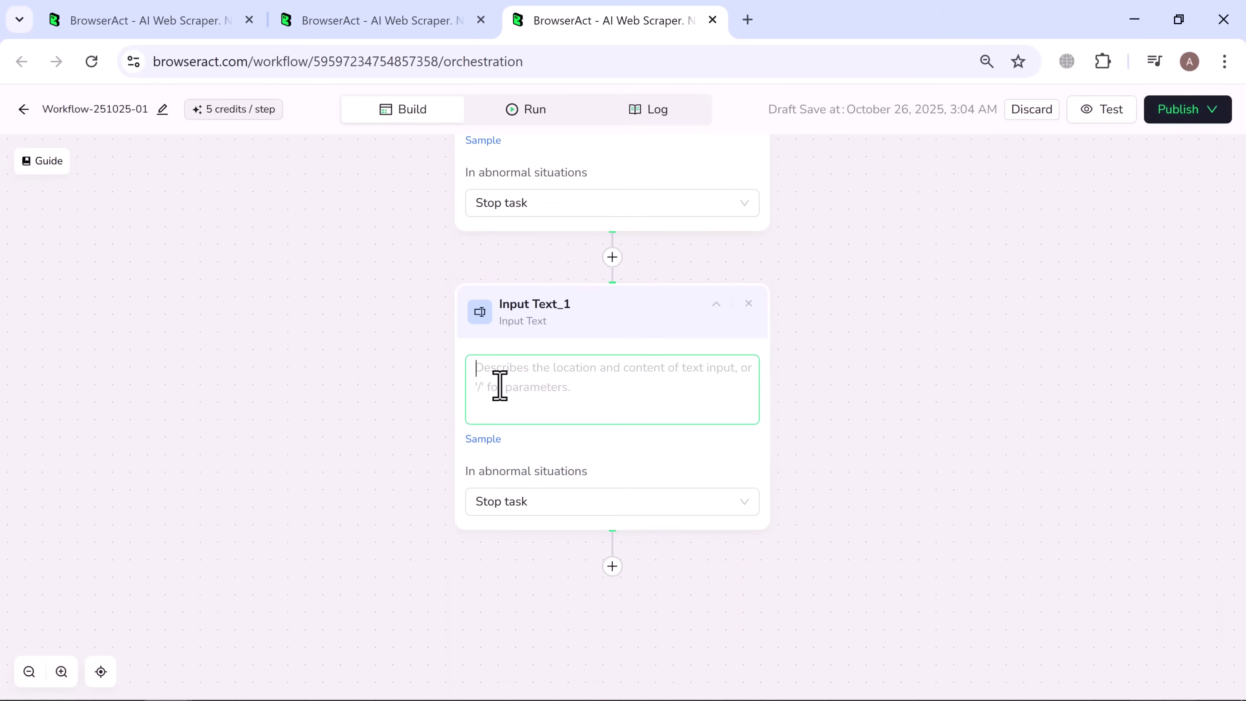
type("enter /")
left_click(648, 388)
type("in the amazon search bar")
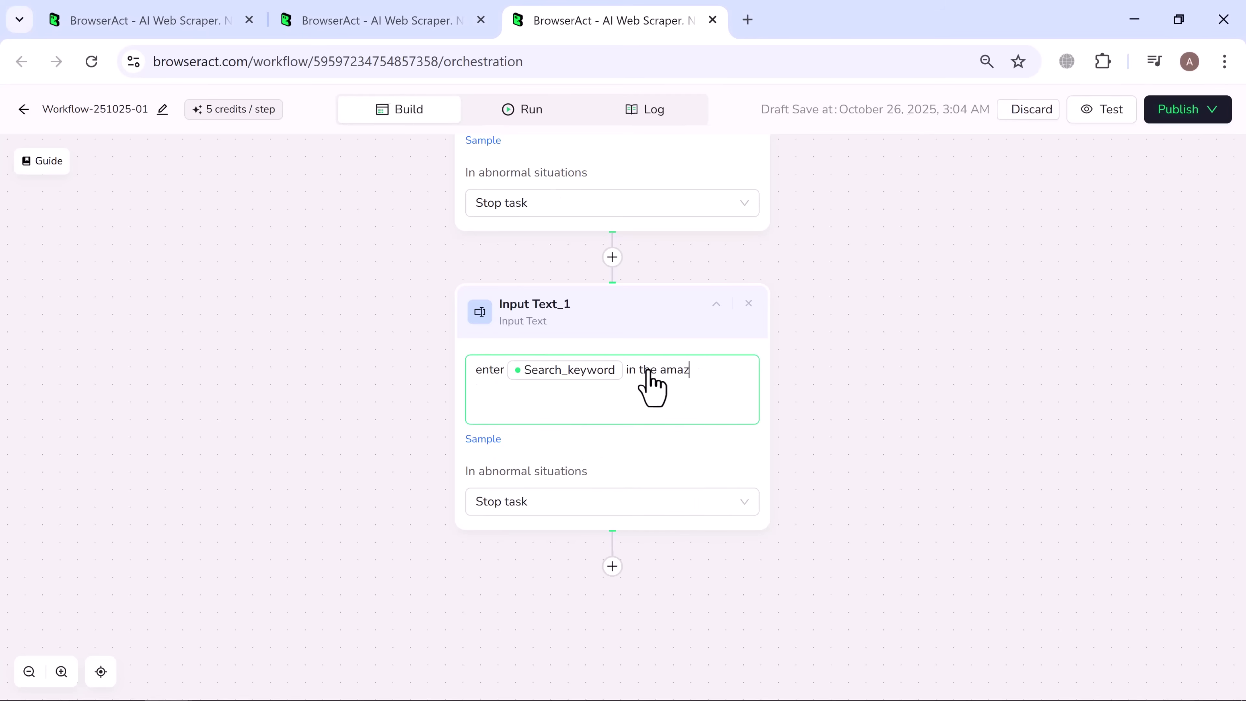
Step: Add an Extract Data step listing Original price, Discounted price, Rating and Product URL fields
left_click(612, 567)
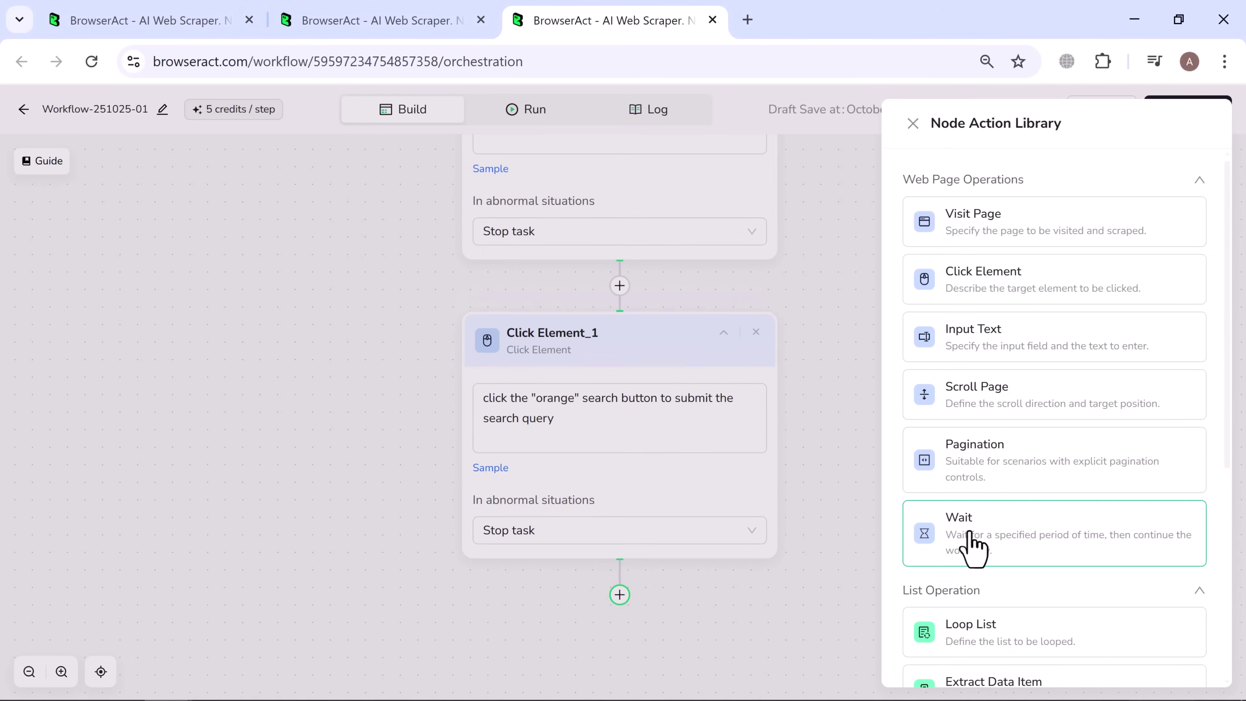
scroll(971, 545, "down", 6)
scroll(971, 545, "down", 2)
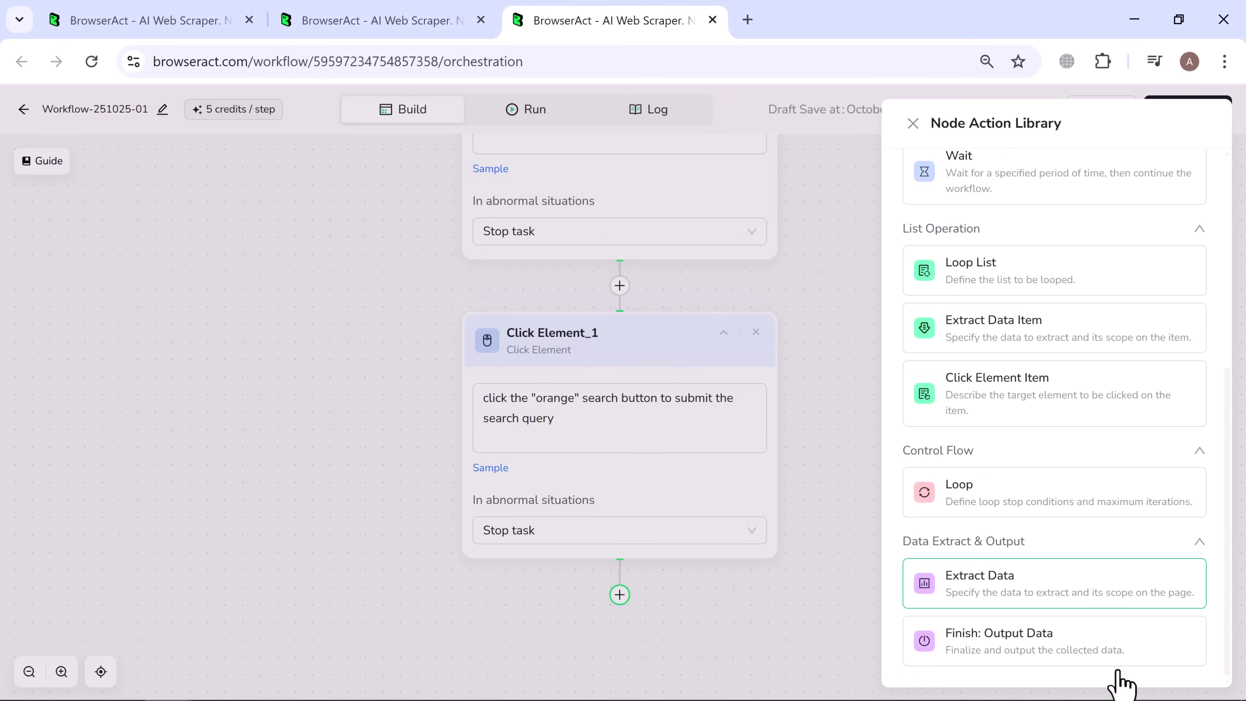
left_click(990, 598)
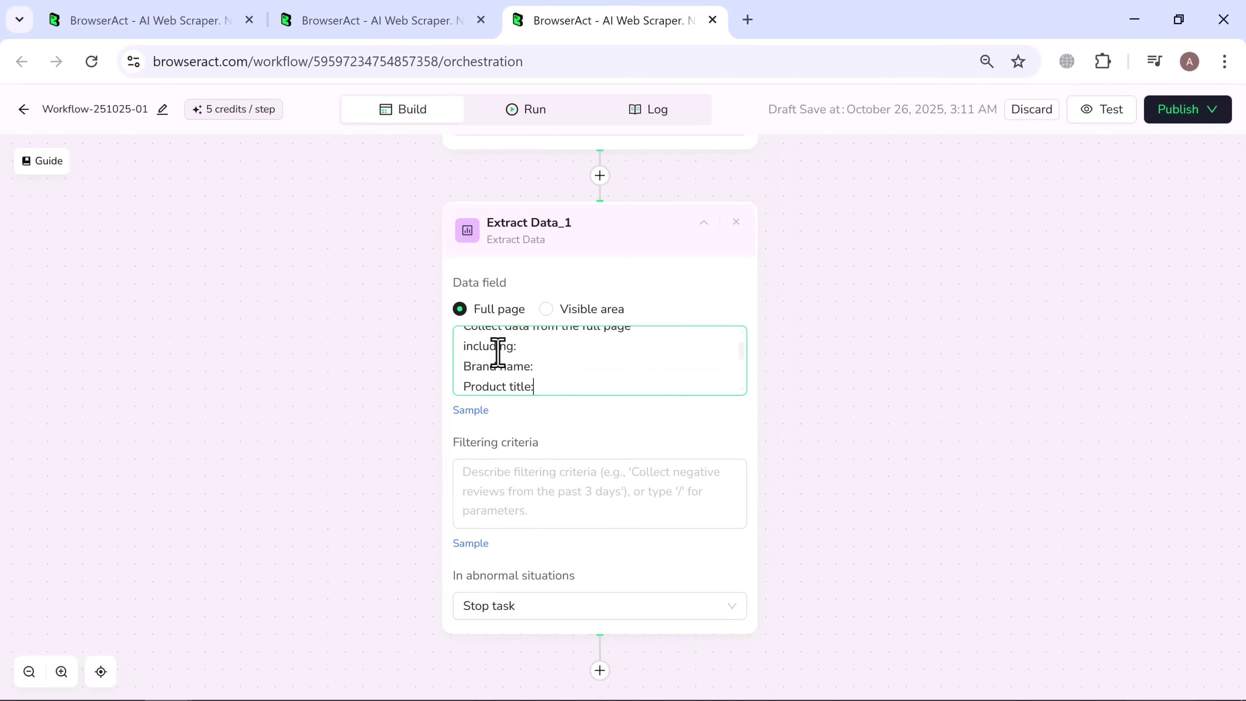
key("Return")
type("Original price:")
key("Return")
type("Discounted price:")
key("Return")
type("Rating:")
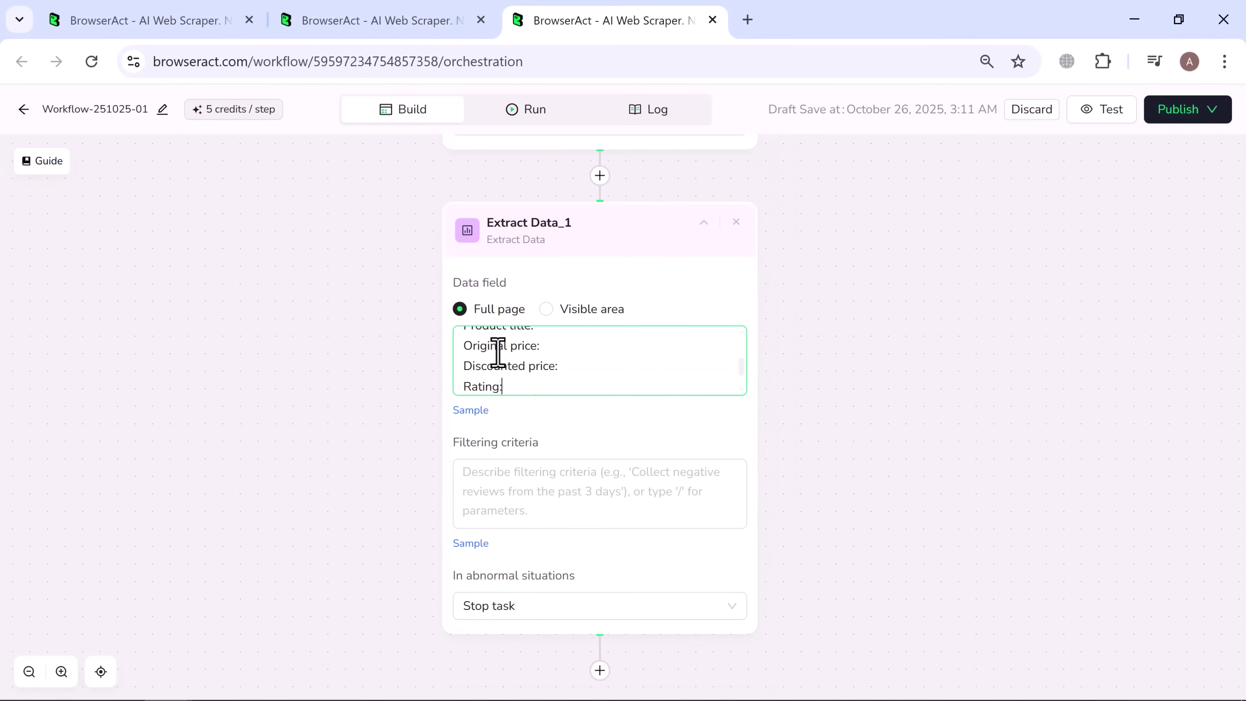
key("Return")
type("Product URL:")
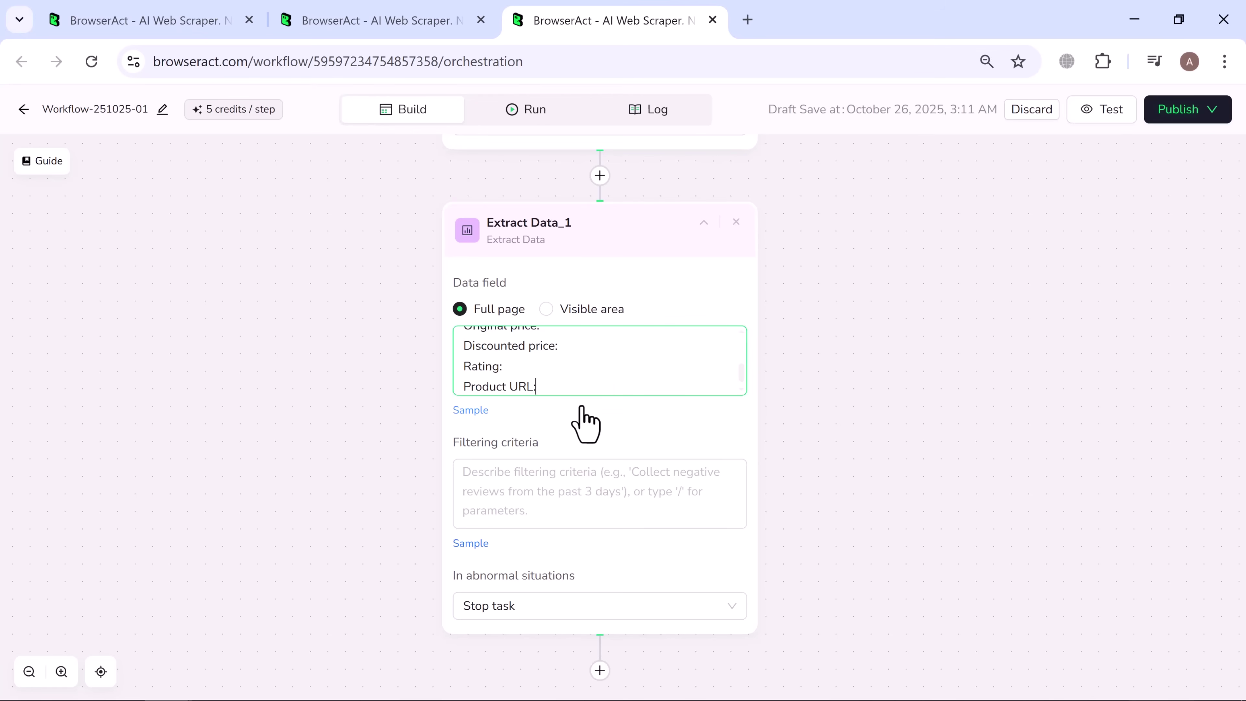
left_click(486, 485)
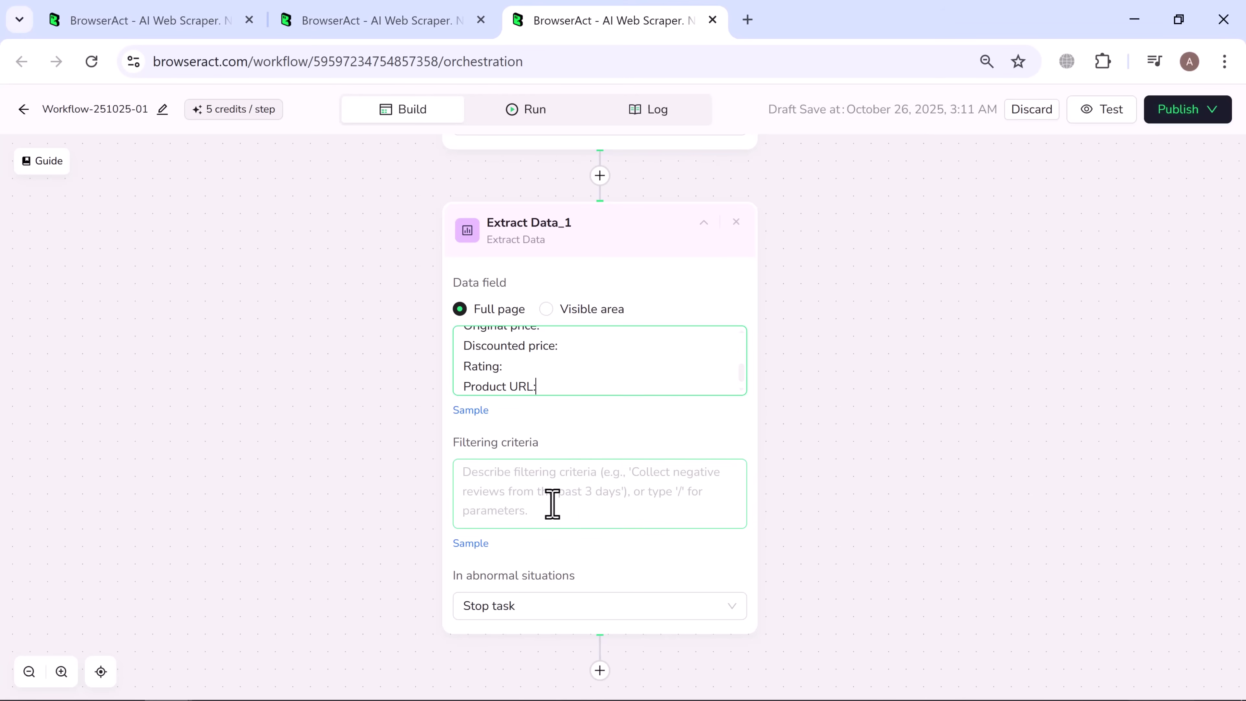
Step: Add a Finish: Output Data step set to CSV format with Output as a file enabled
left_click(599, 671)
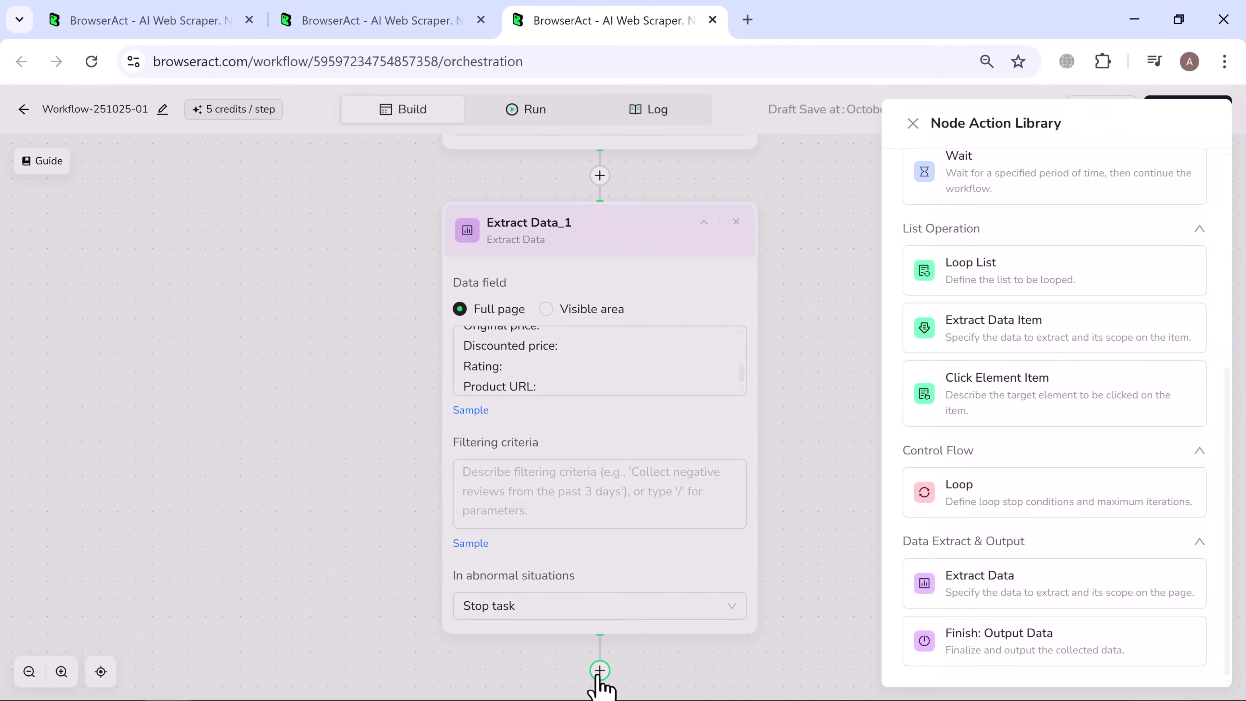
left_click(976, 641)
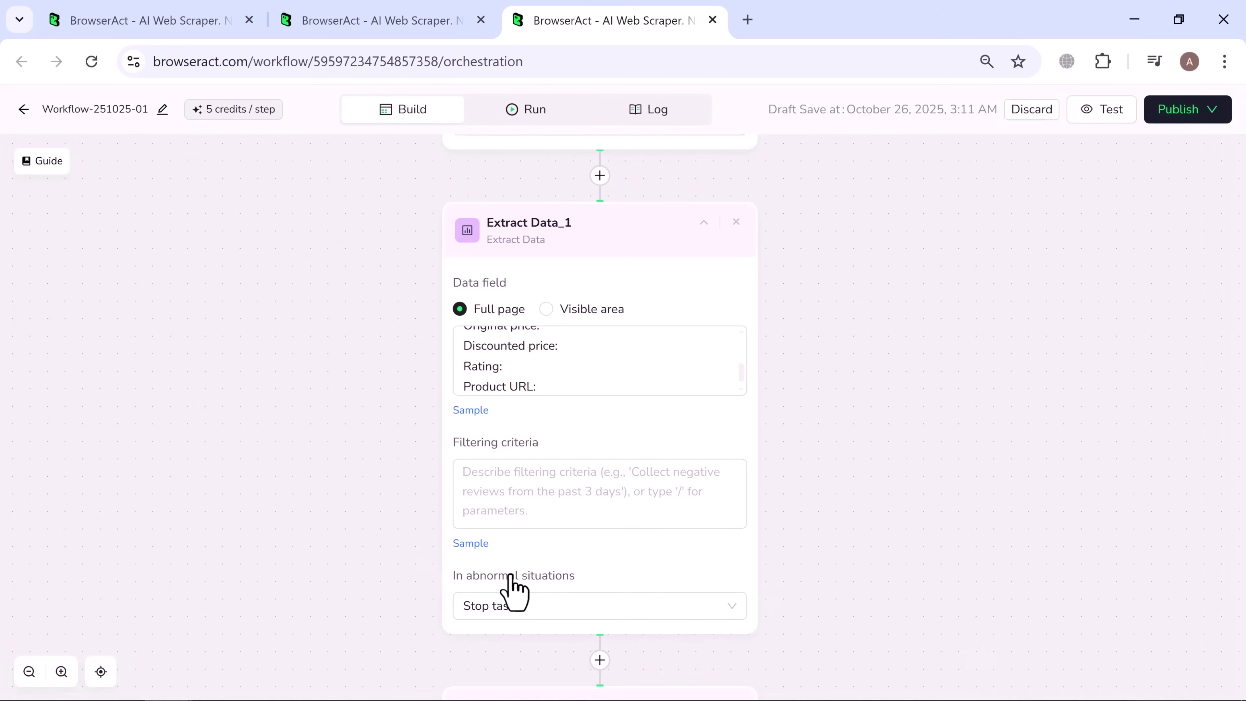
scroll(513, 591, "down", 4)
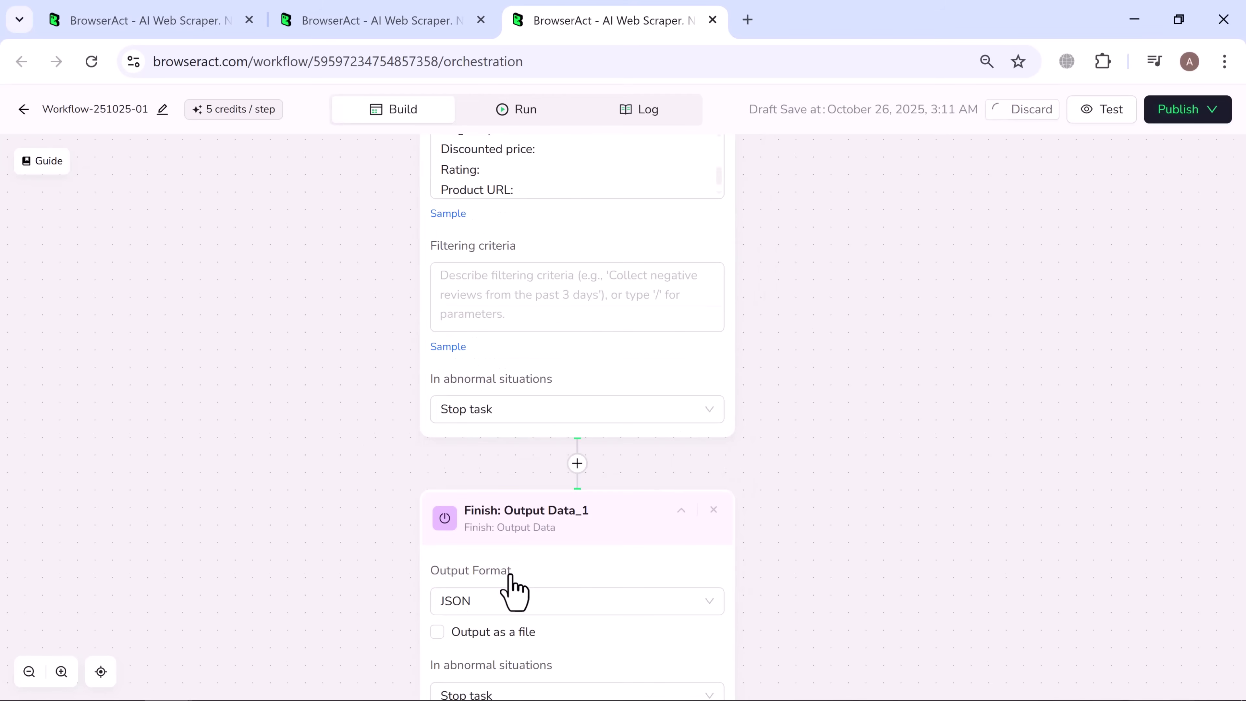
scroll(513, 591, "down", 3)
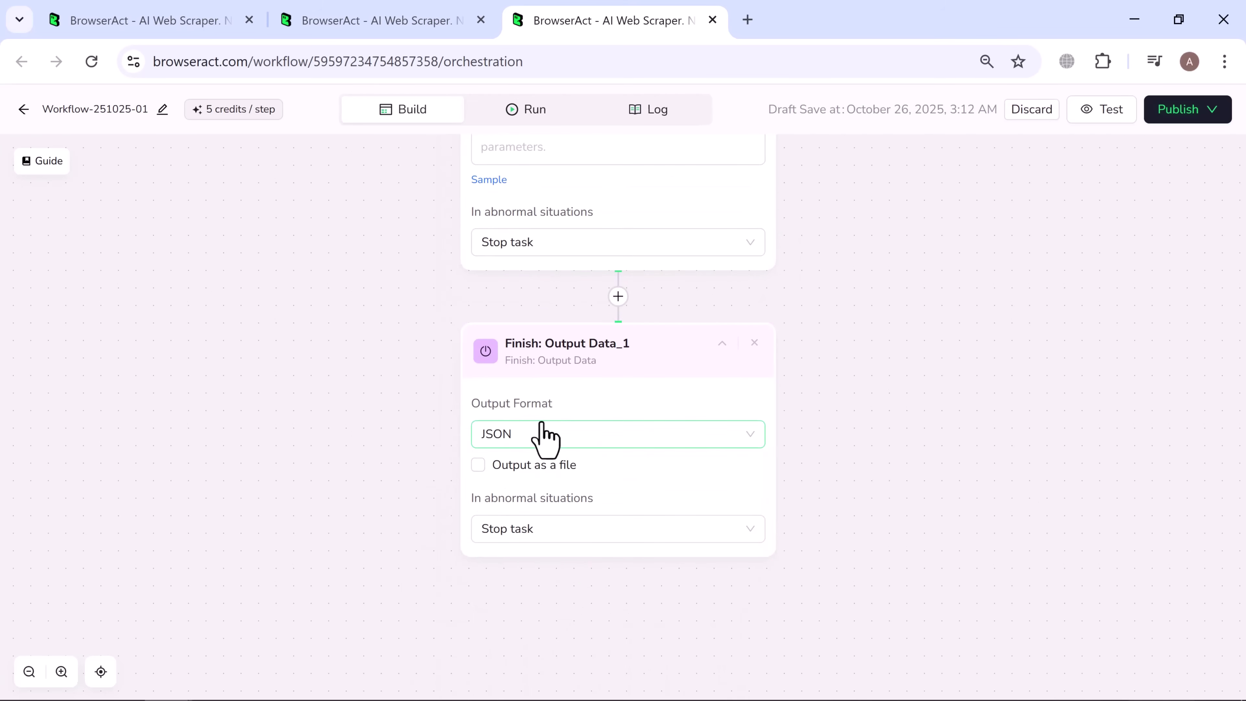
left_click(542, 426)
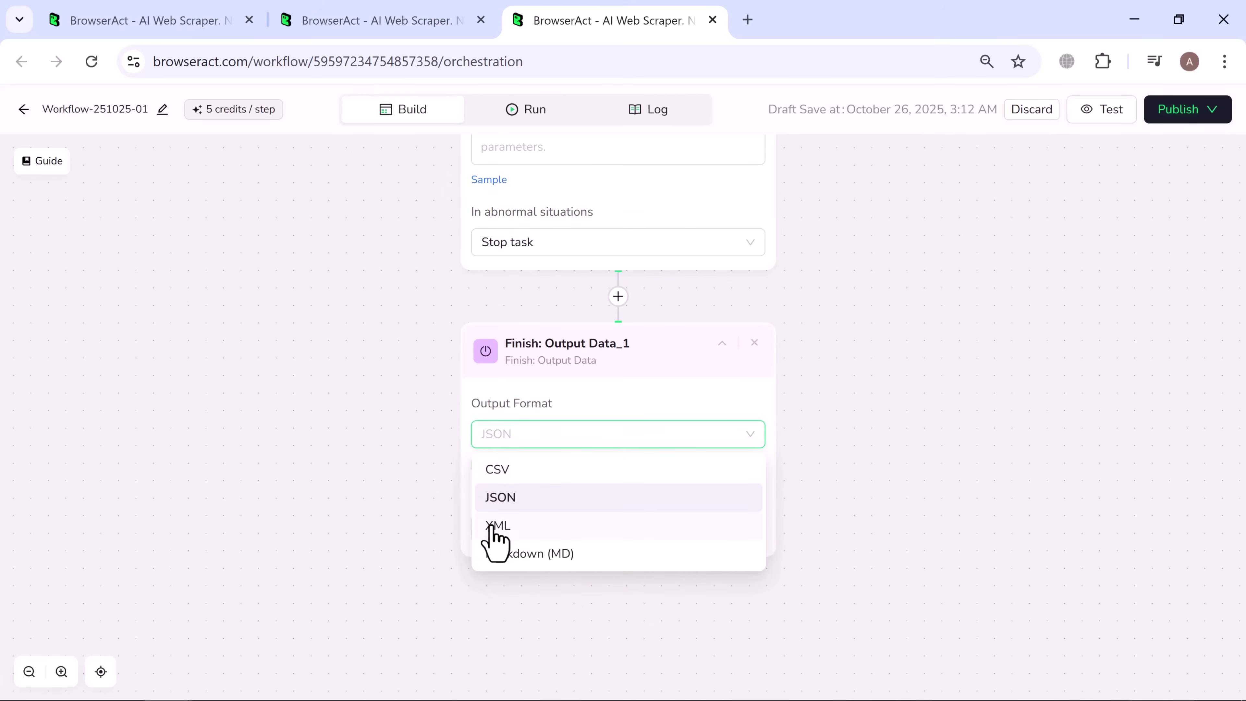
left_click(500, 470)
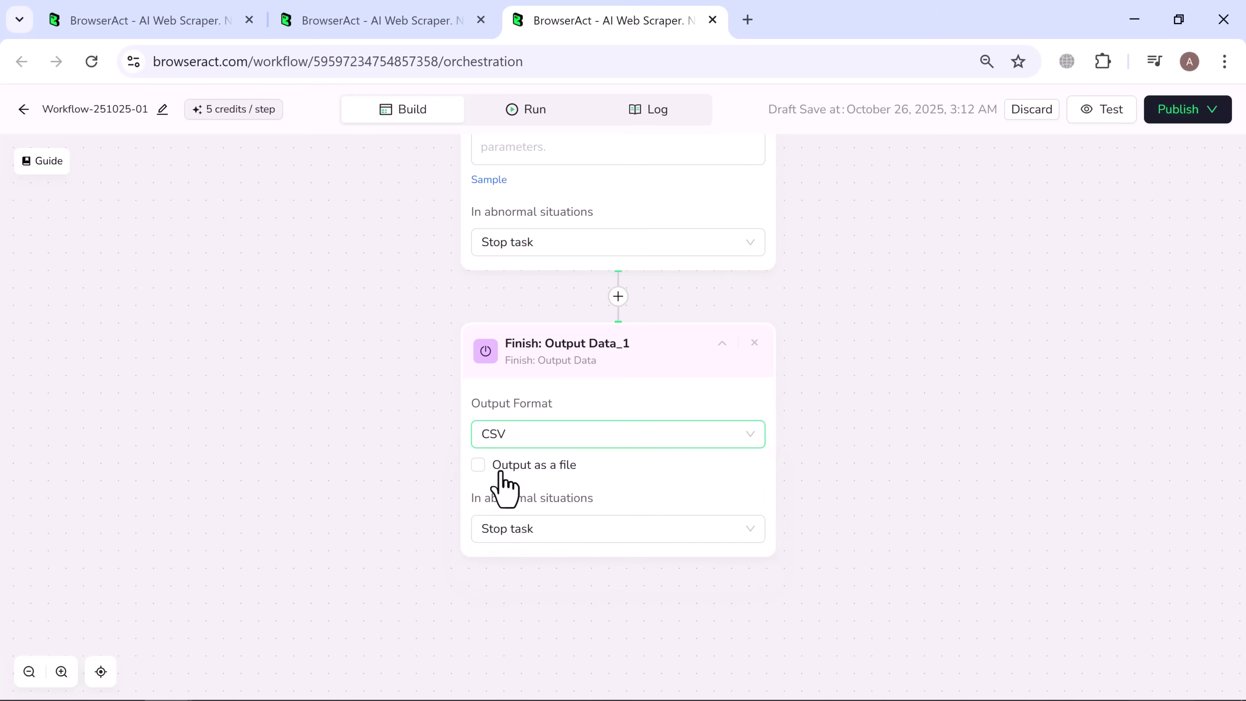
left_click(478, 465)
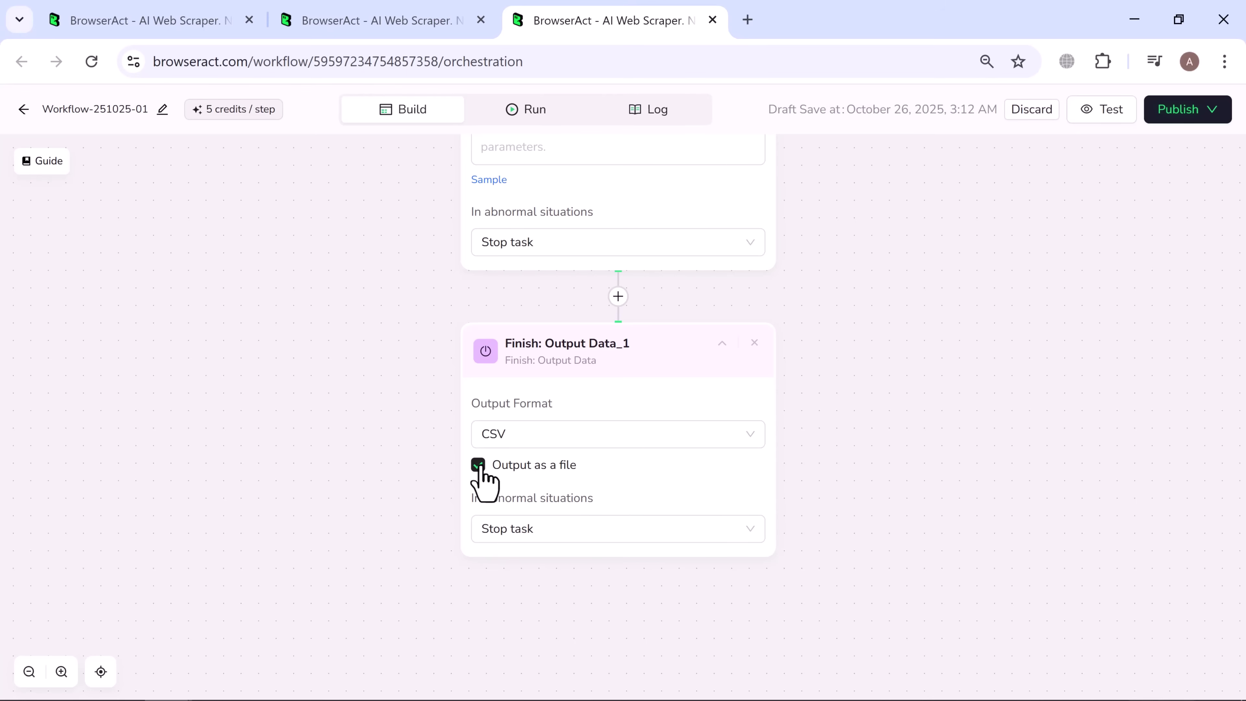
Step: Publish the workflow as a new version, then run it and start the Amazon scrape
left_click(1178, 116)
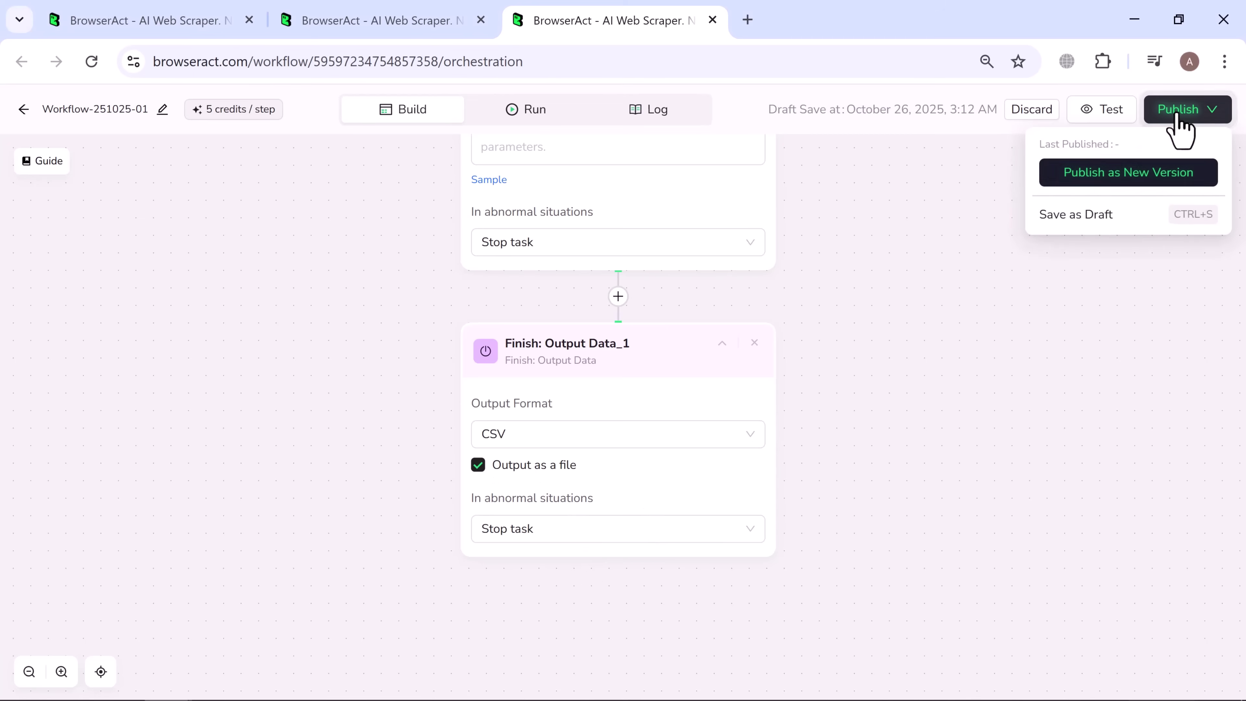
left_click(1137, 177)
left_click(780, 442)
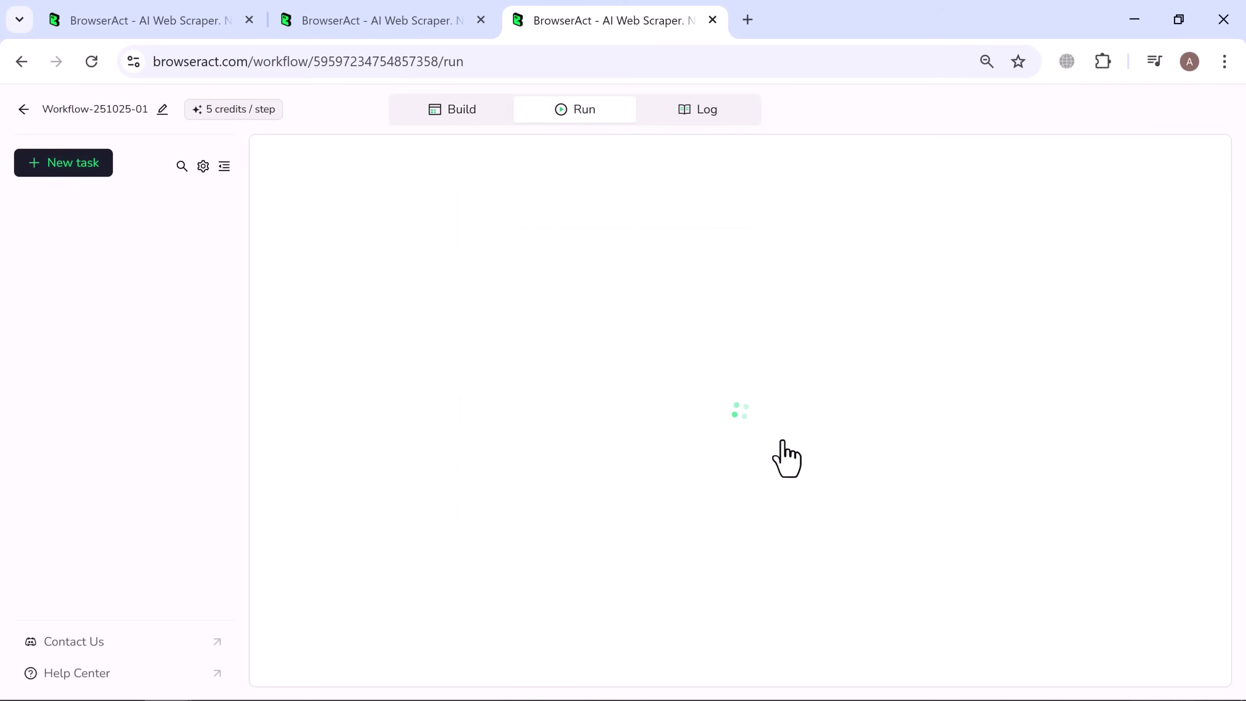
scroll(537, 403, "down", 3)
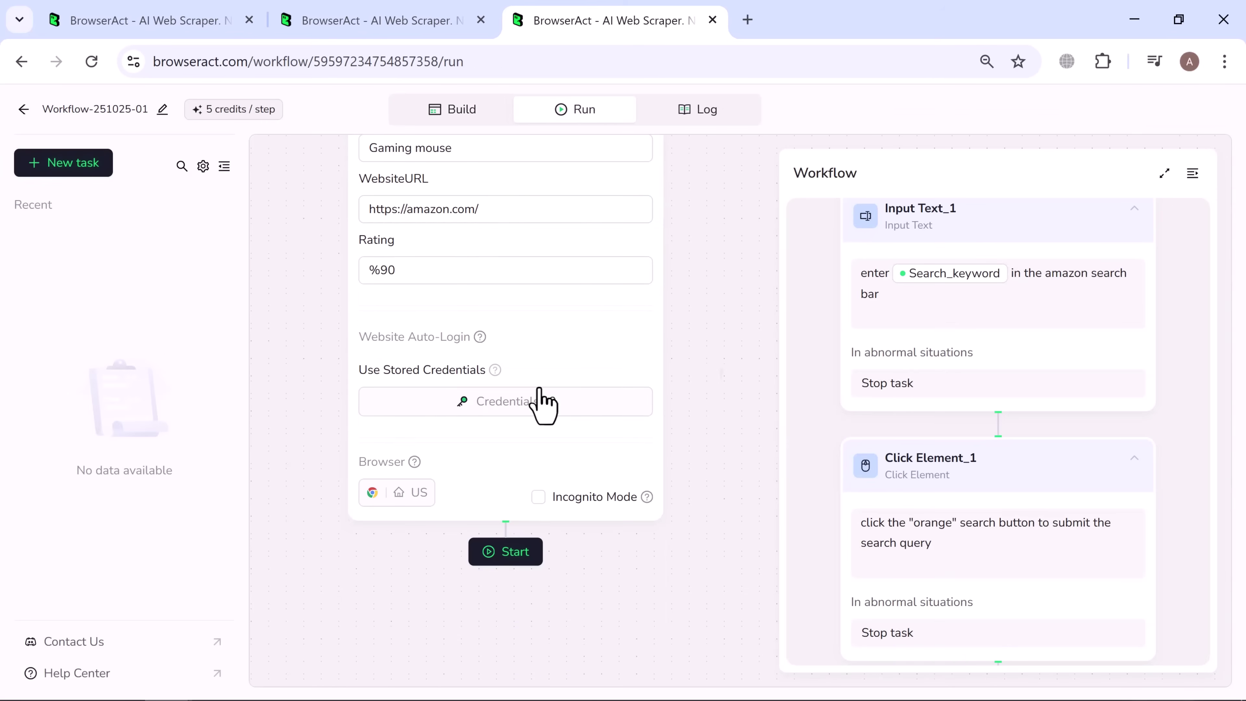
left_click(491, 560)
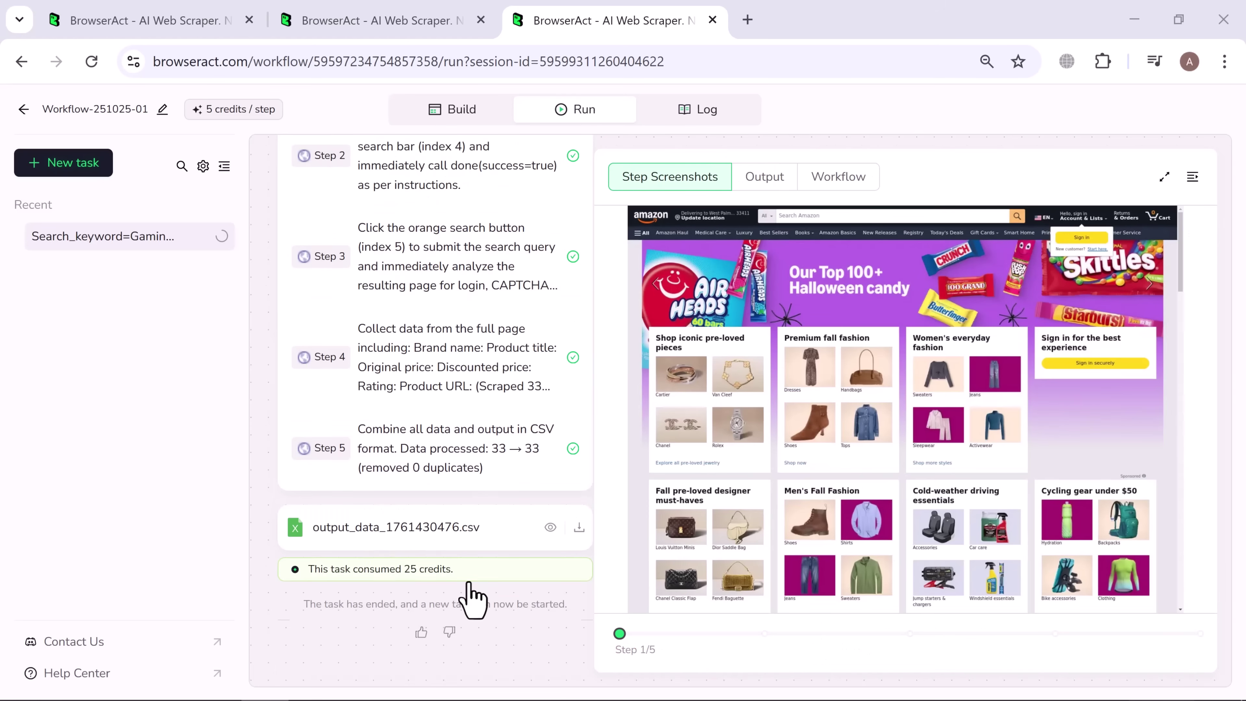
Step: Preview output_data_1761430476.csv from the Output files, expanded to full page
left_click(765, 178)
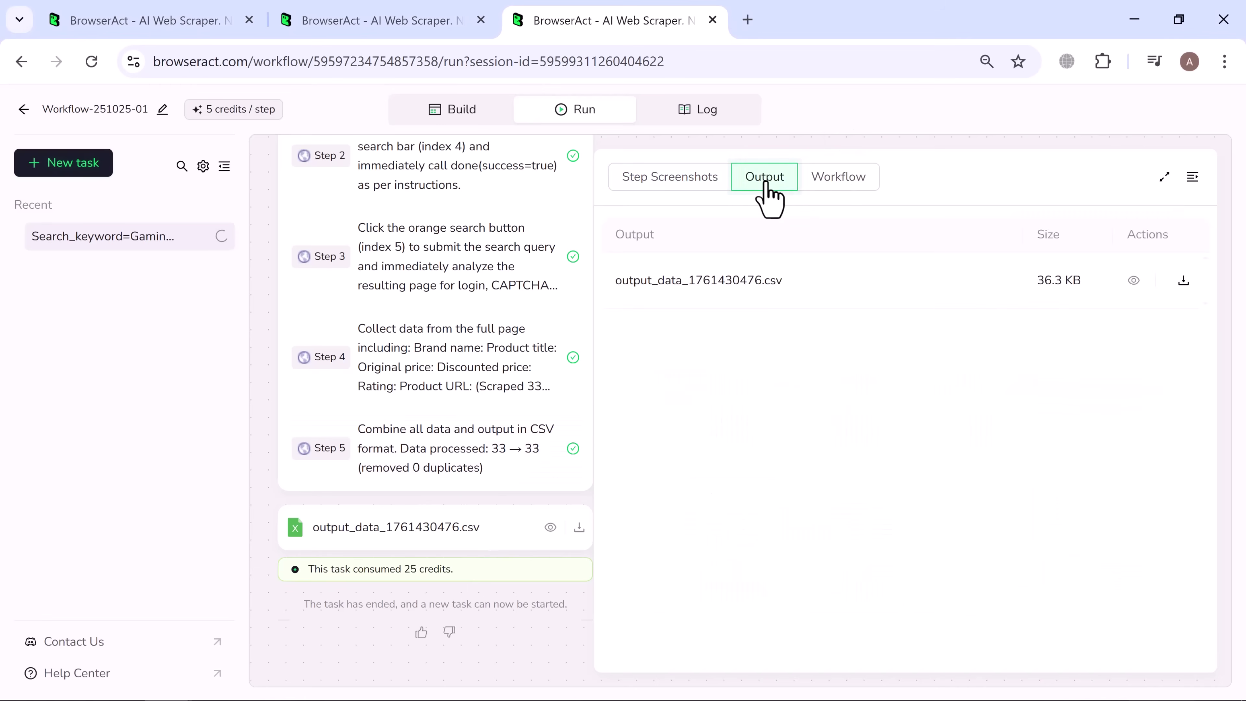
left_click(1133, 281)
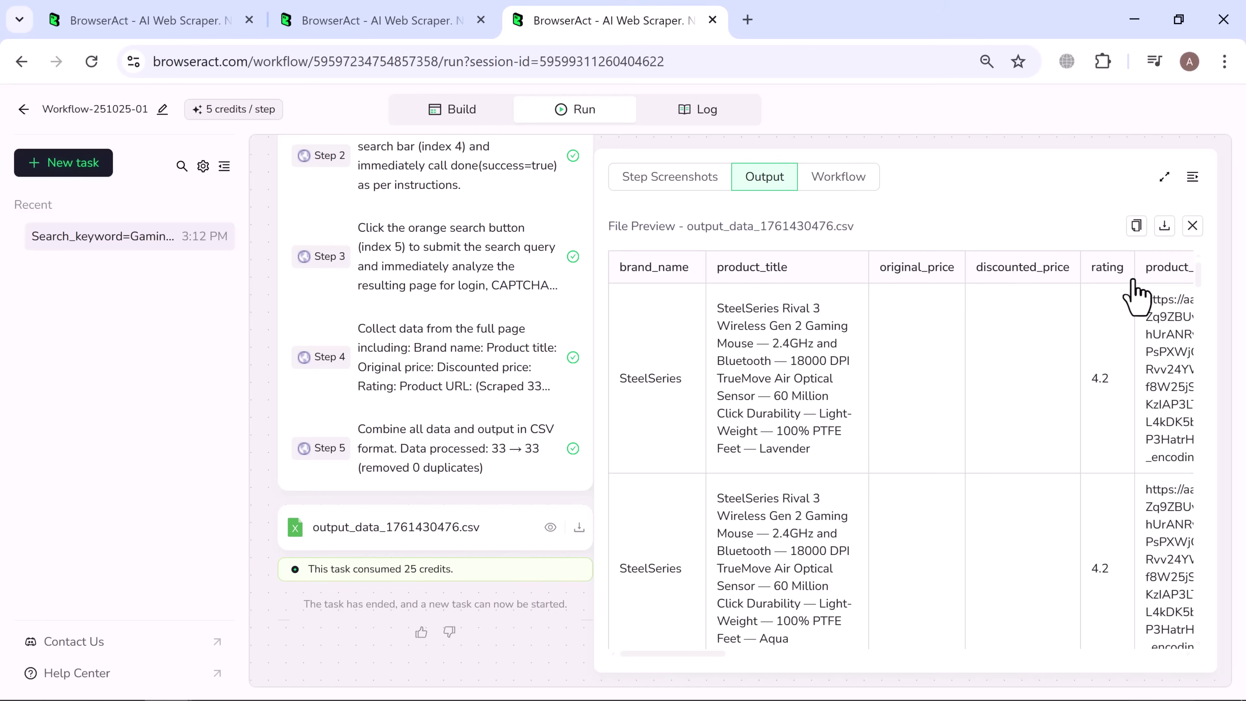
left_click(1162, 178)
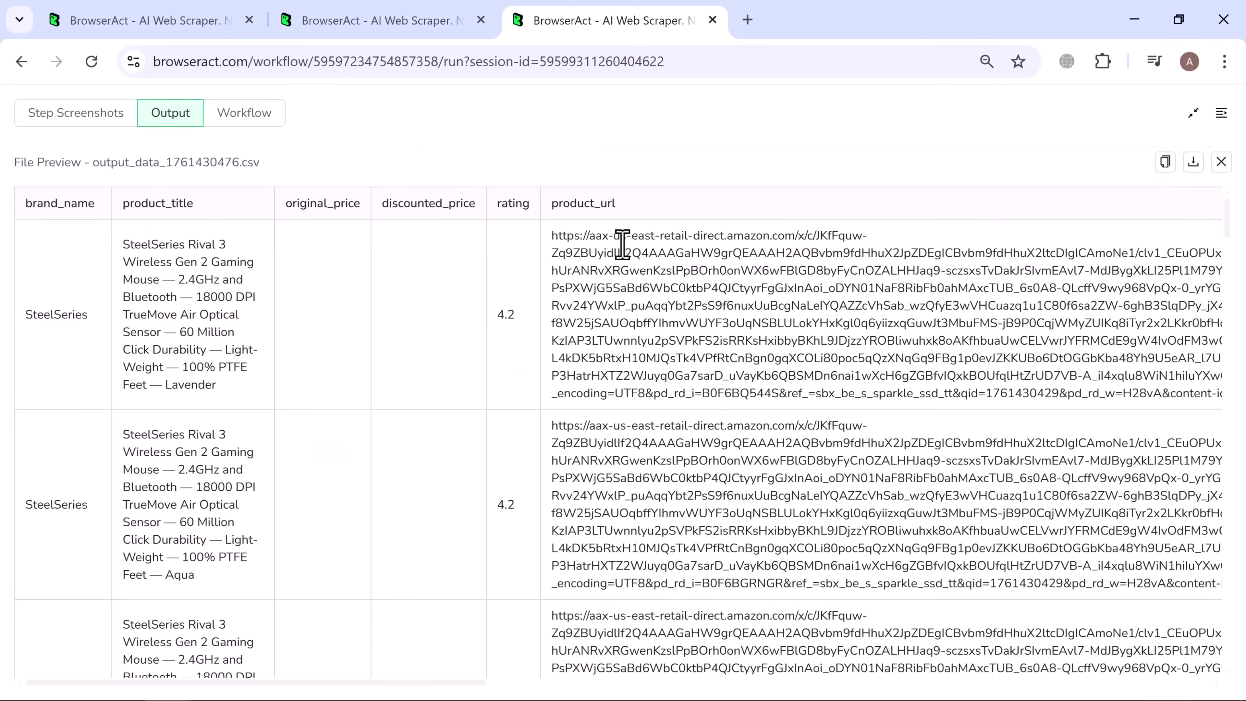
Step: Scroll through the gaming mouse rows and columns, then copy the CSV data
scroll(147, 421, "down", 15)
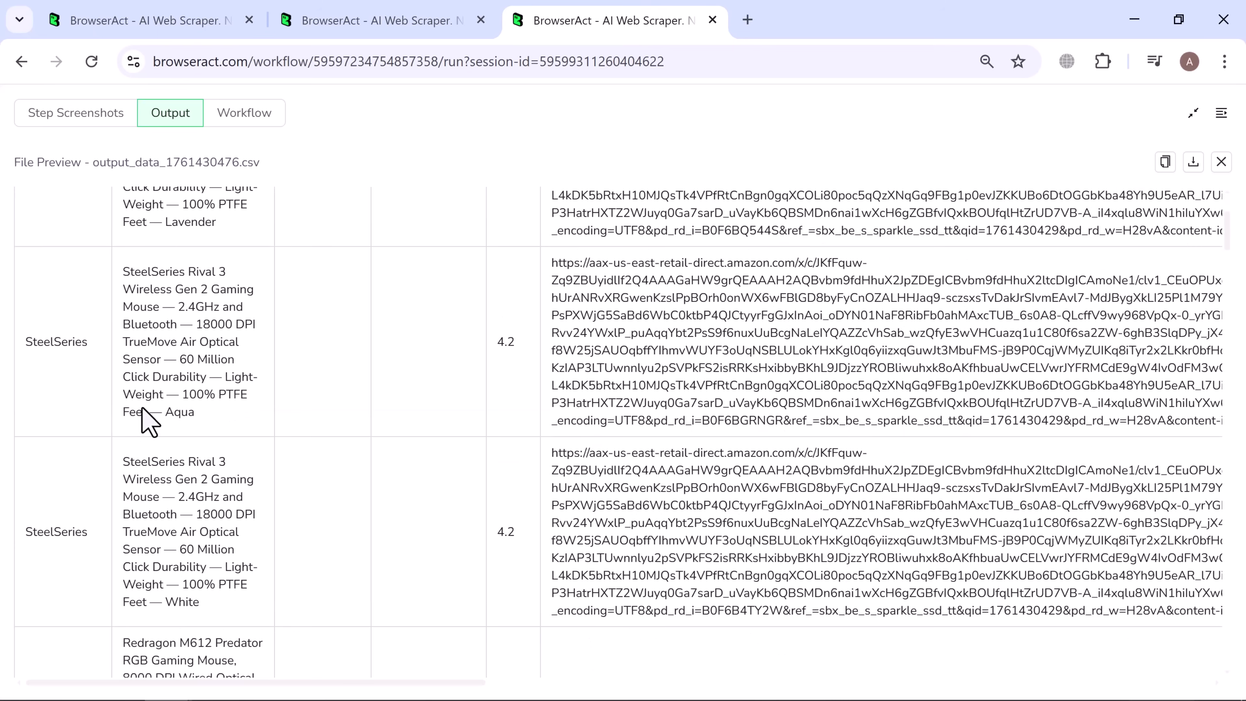
scroll(148, 421, "down", 15)
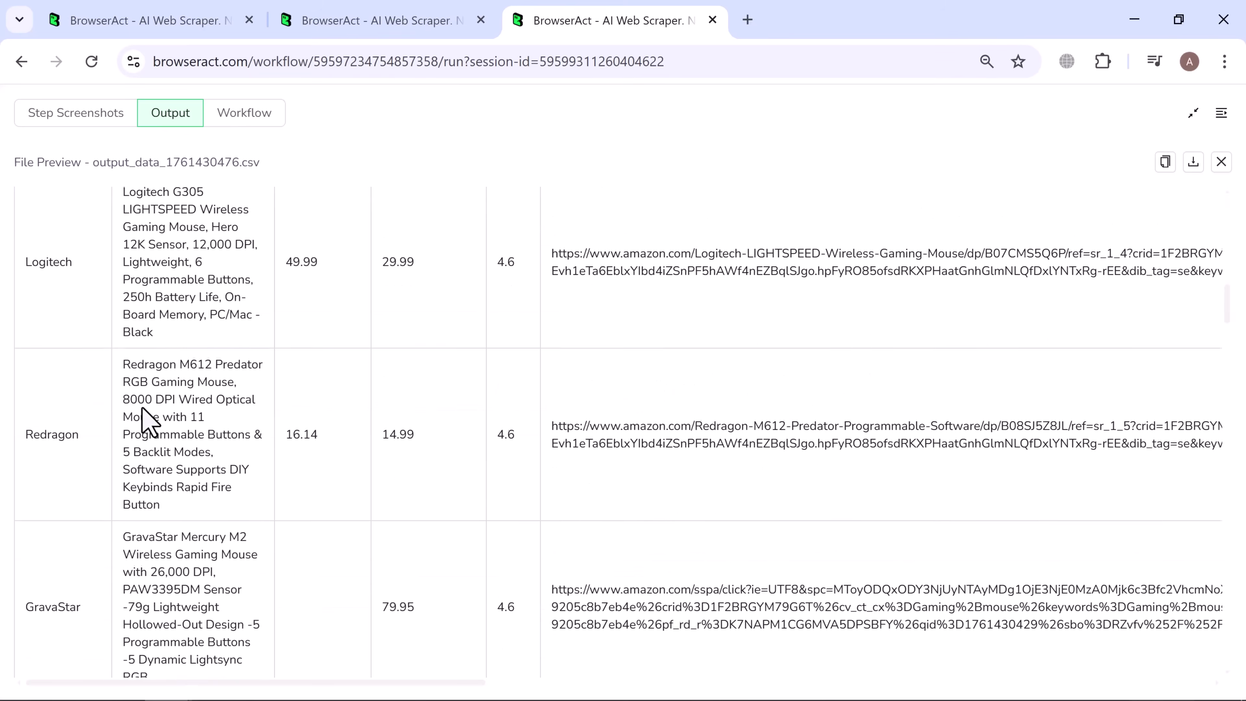
scroll(147, 421, "down", 15)
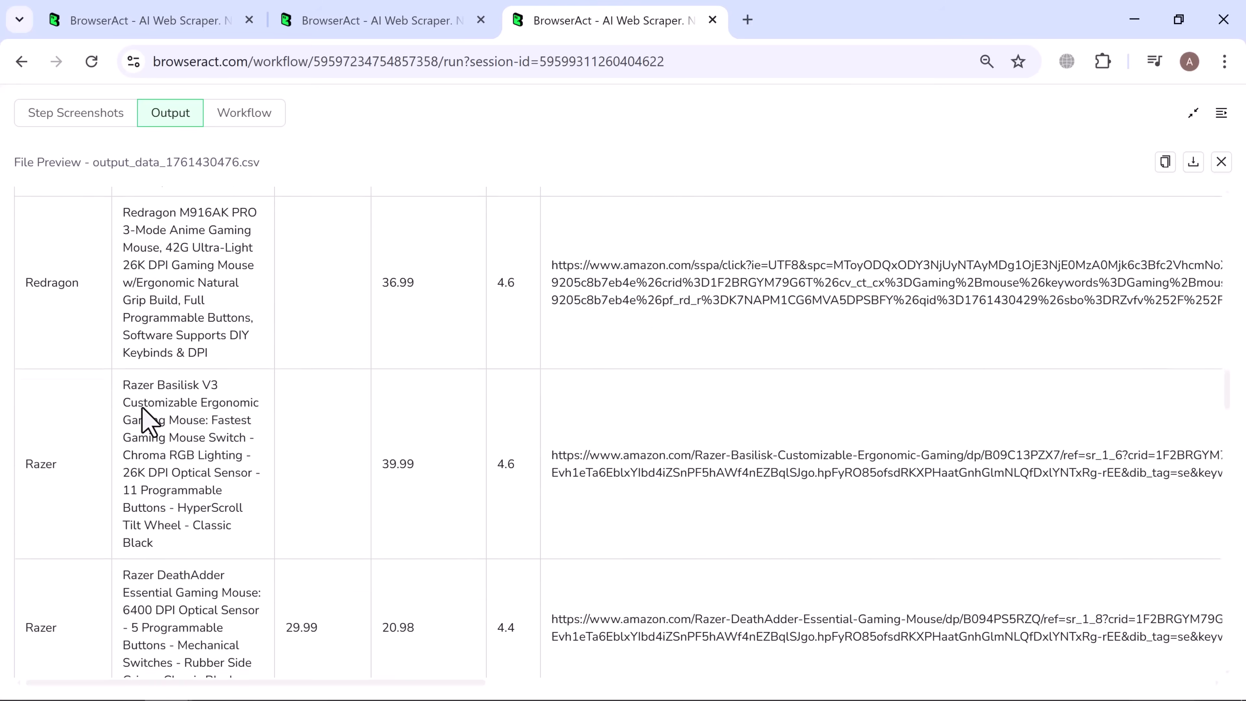
scroll(147, 421, "down", 15)
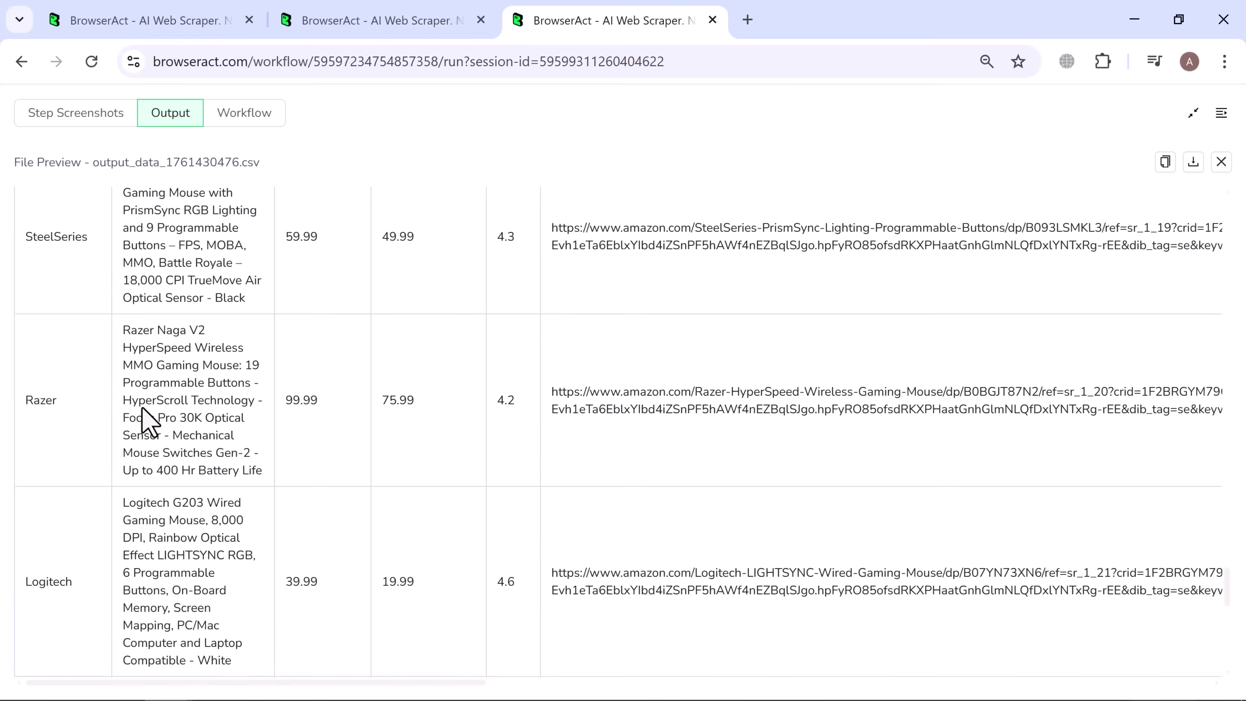
scroll(147, 419, "down", 14)
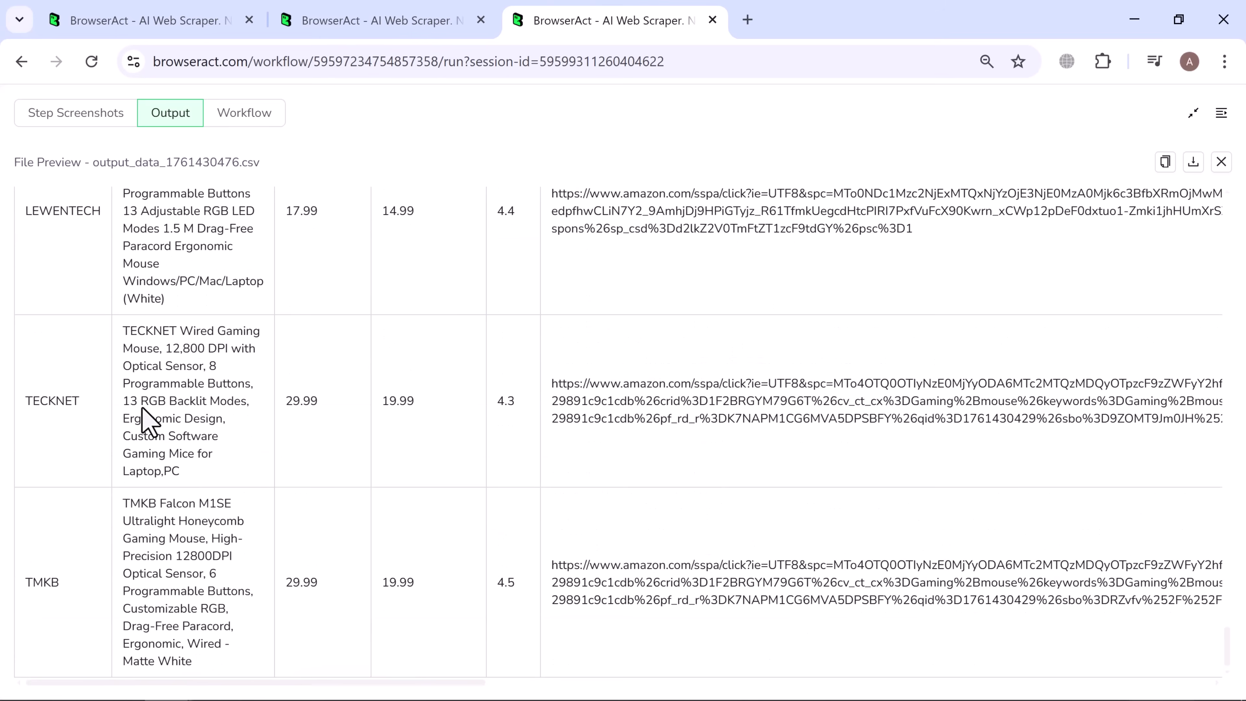
scroll(148, 420, "up", 15)
scroll(150, 422, "right", 3)
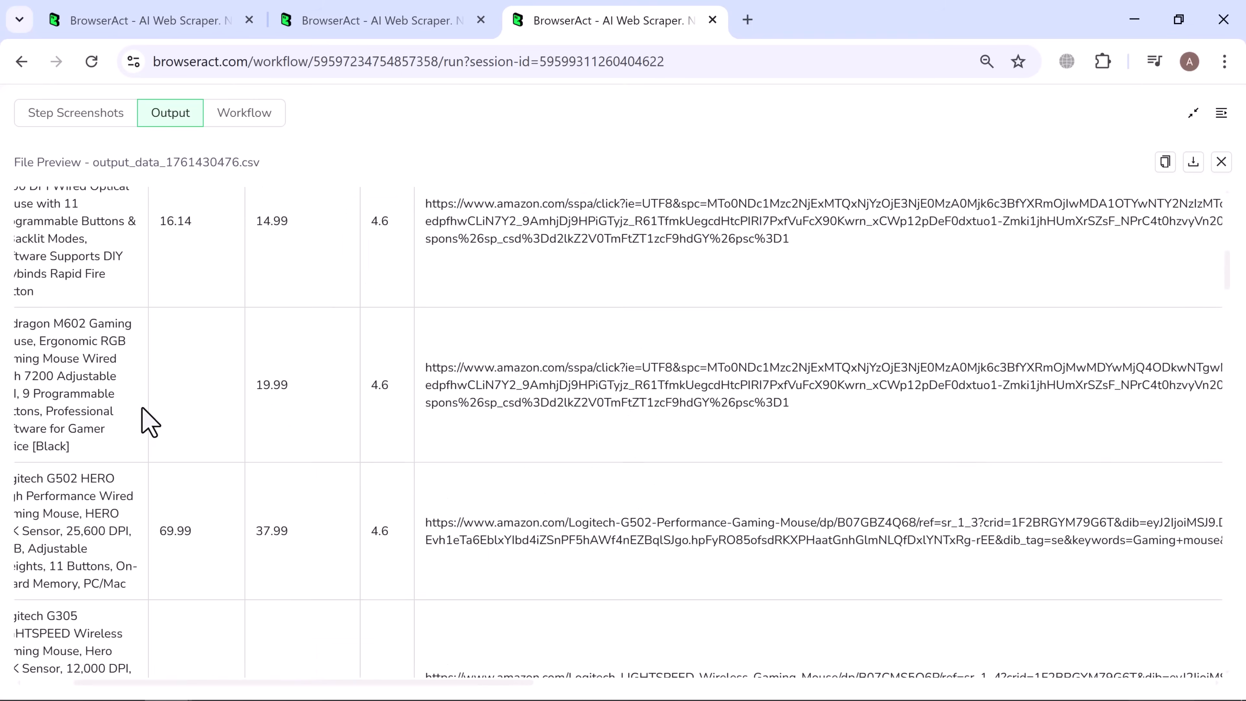
scroll(150, 423, "up", 10)
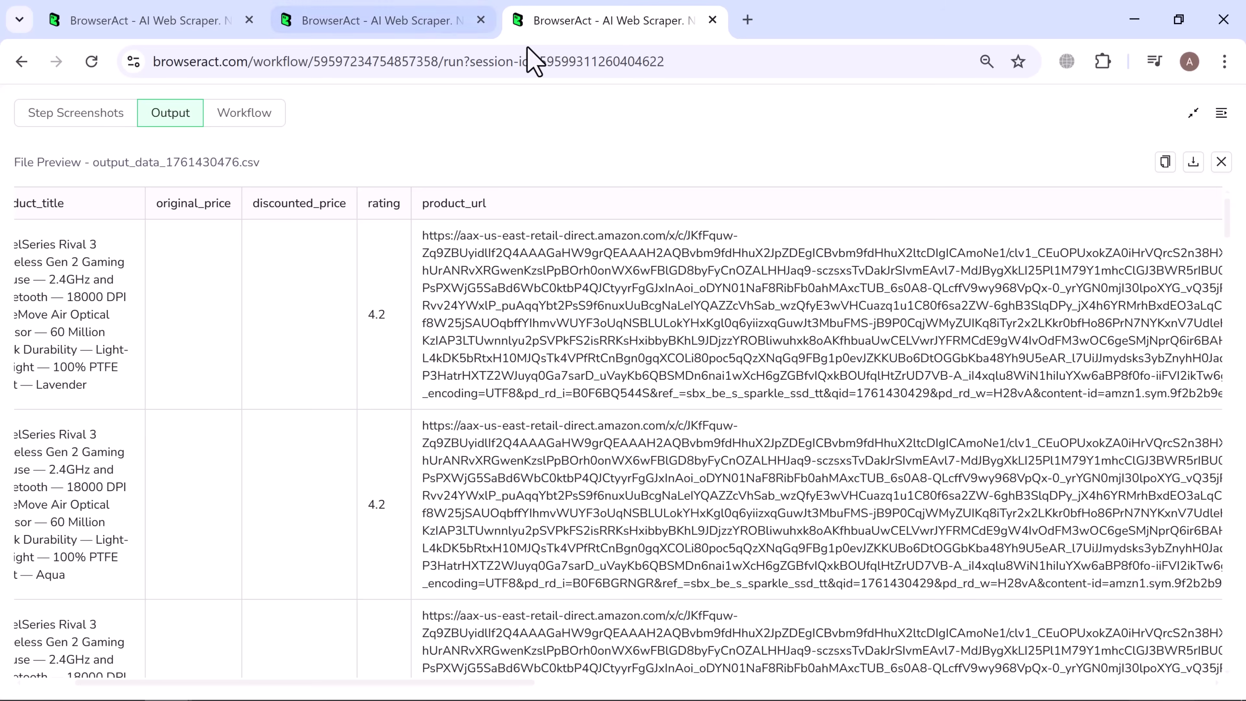
left_click(1168, 171)
Step: Leave the run's workflow view and open the Integrations & API Keys card from Home
left_click(220, 115)
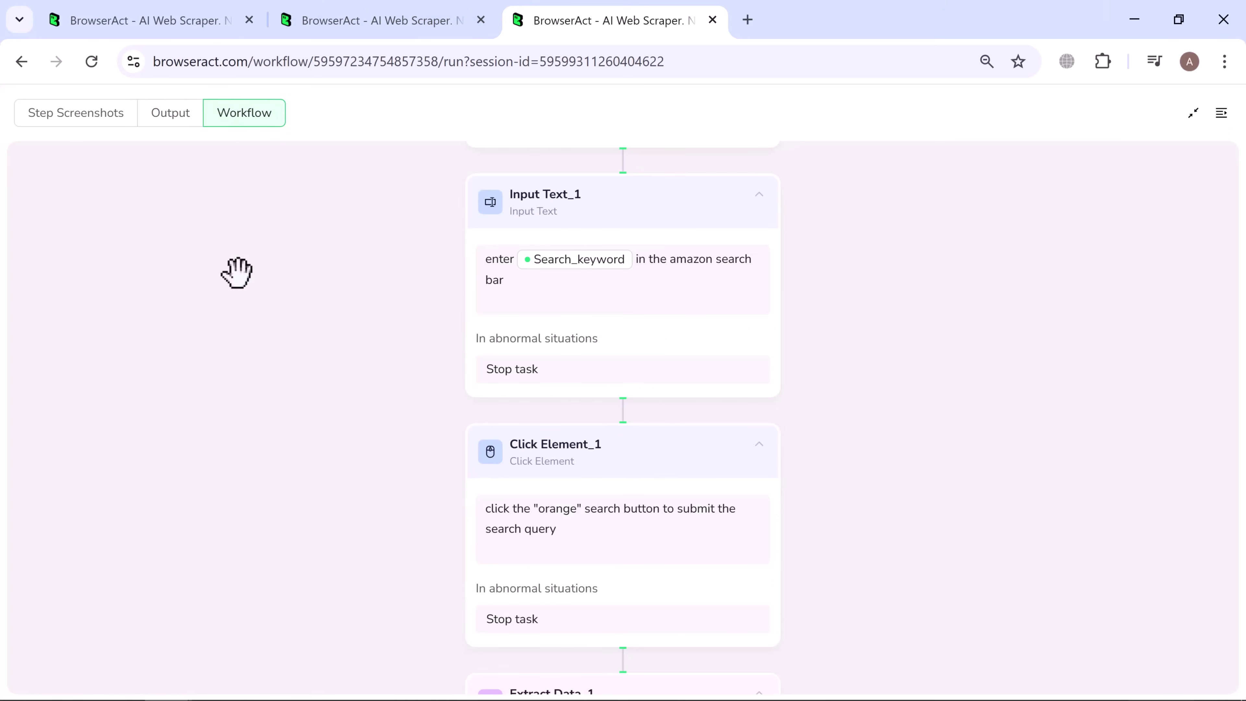
left_click(72, 114)
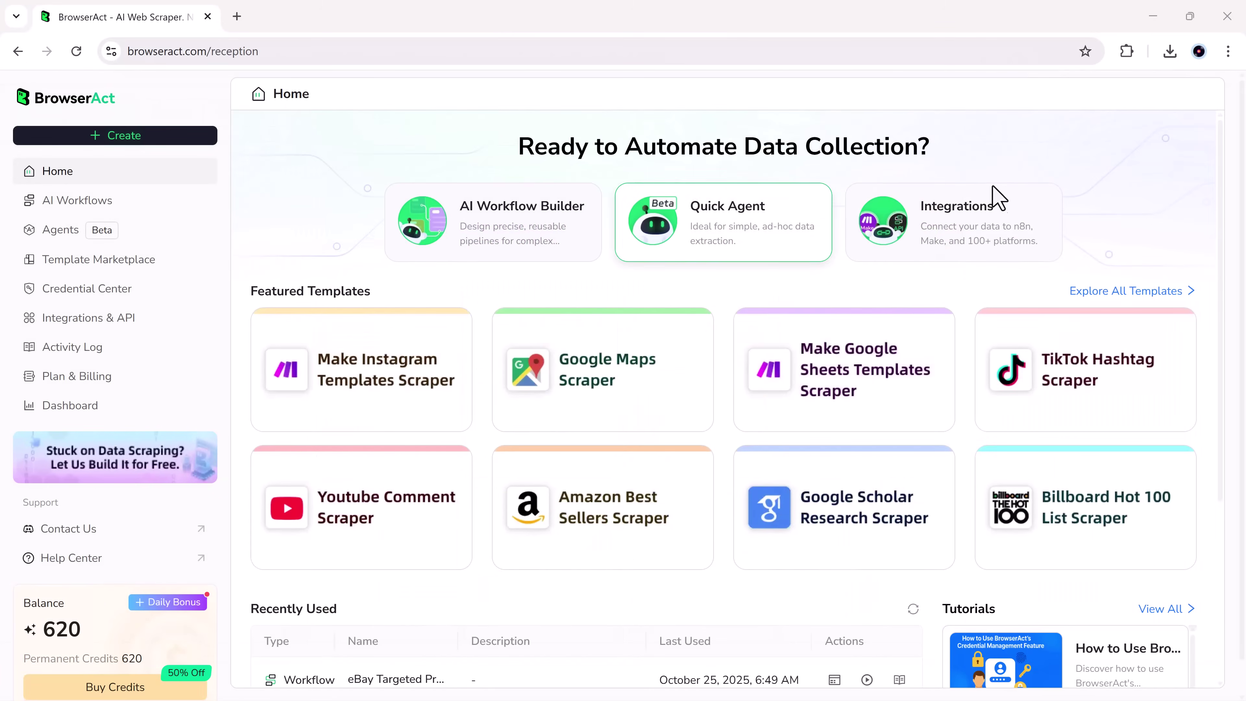
left_click(930, 233)
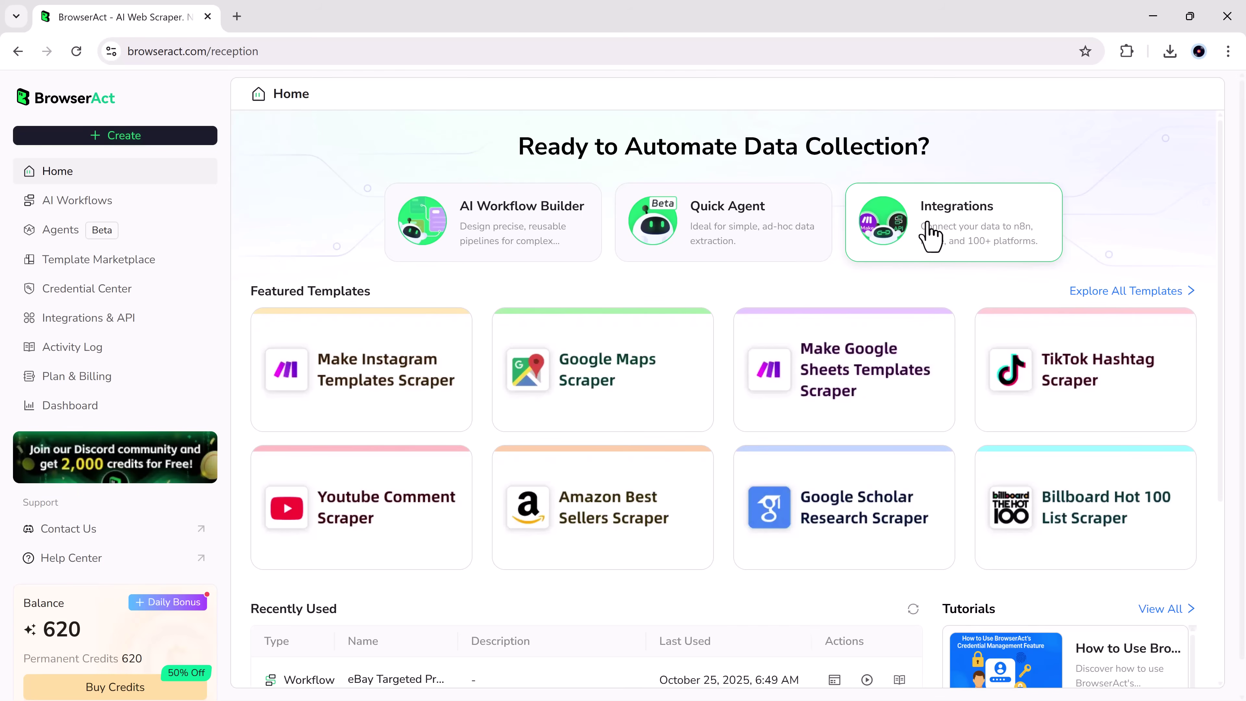
left_click(931, 236)
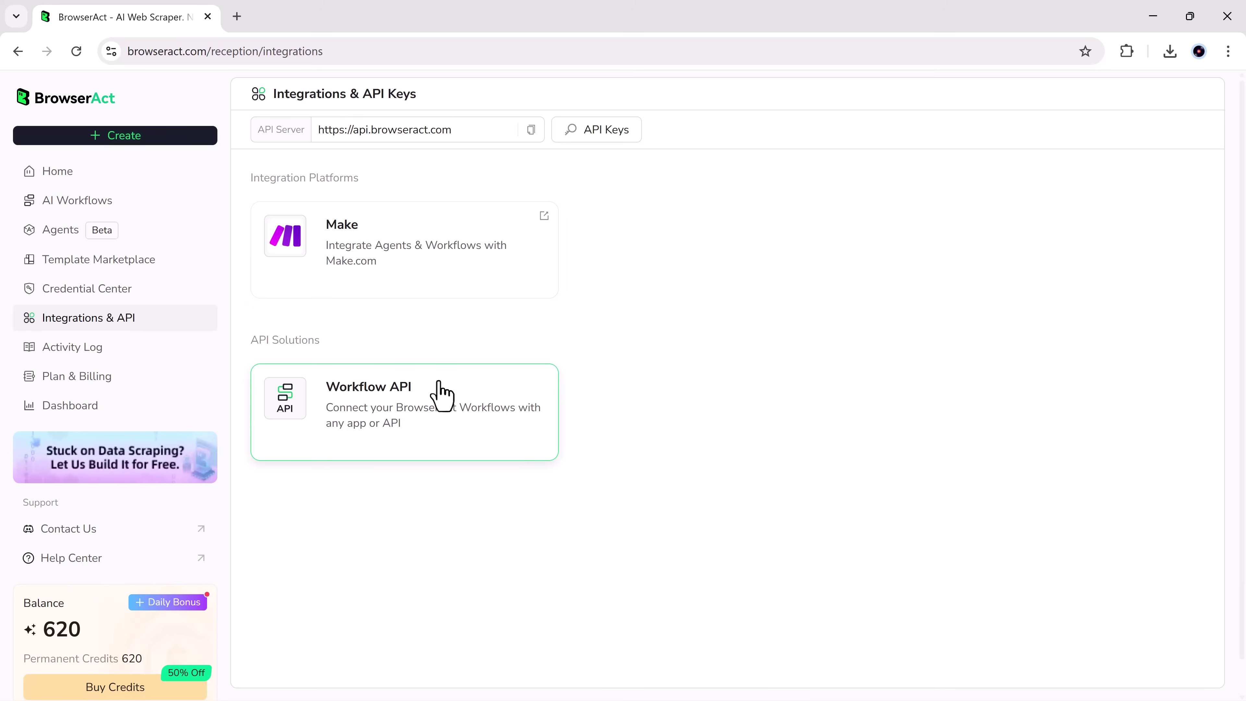
Step: Check the API keys list, then copy the first AI workflow's ID and return to Integrations
left_click(609, 130)
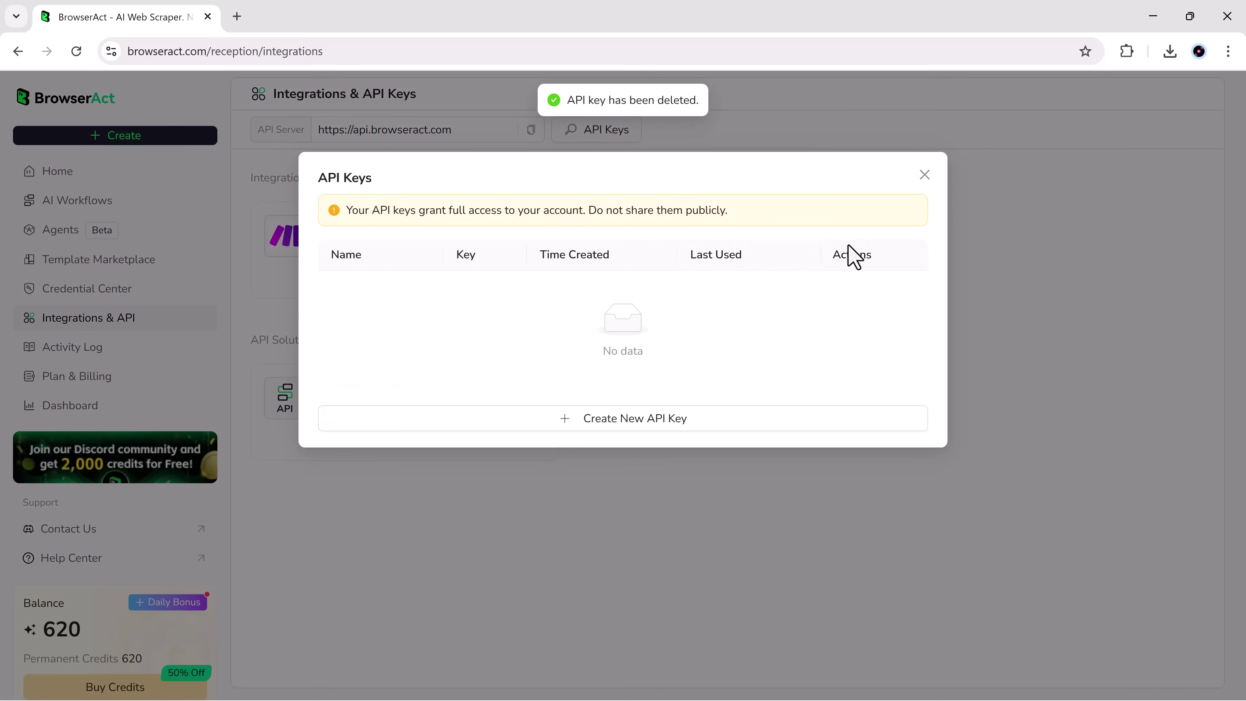
left_click(925, 175)
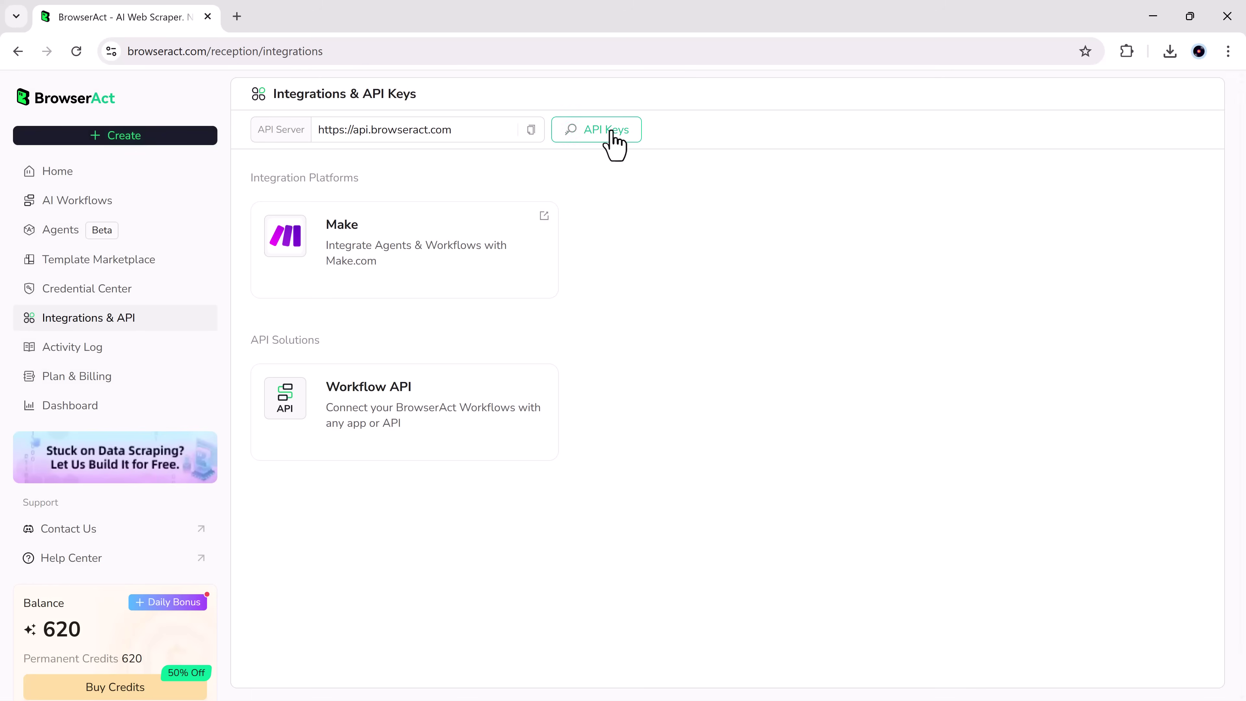
left_click(610, 131)
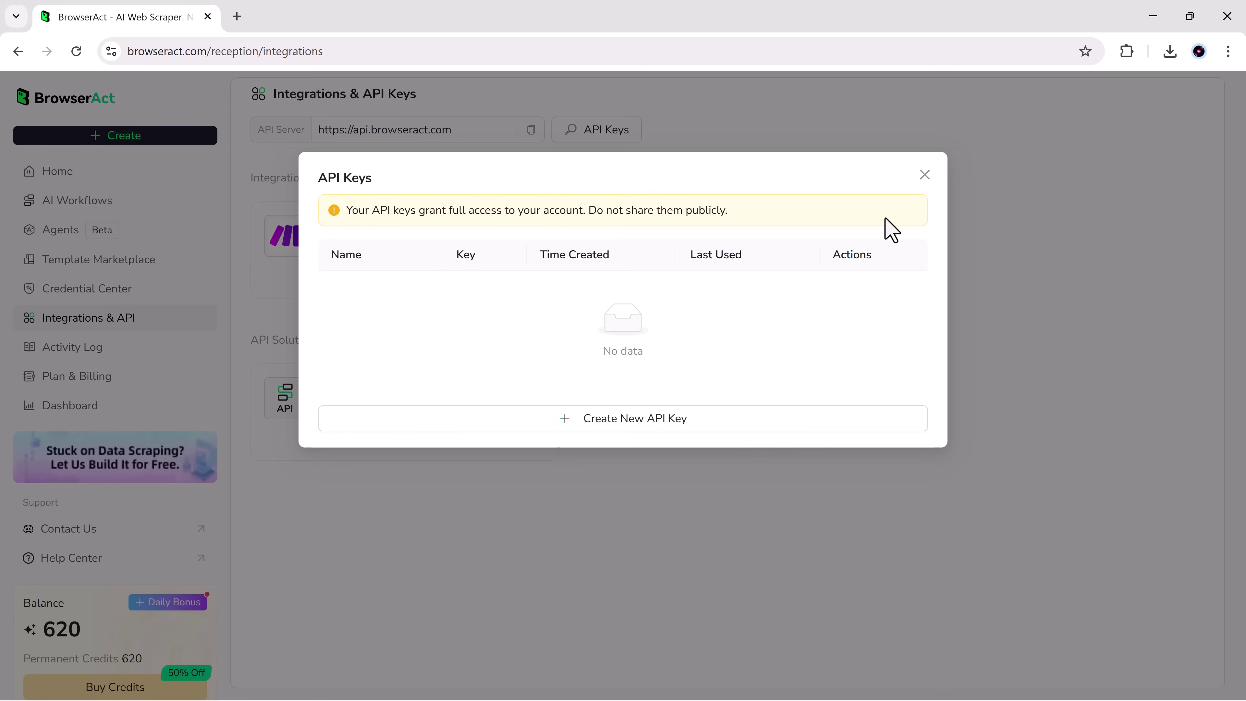
left_click(924, 175)
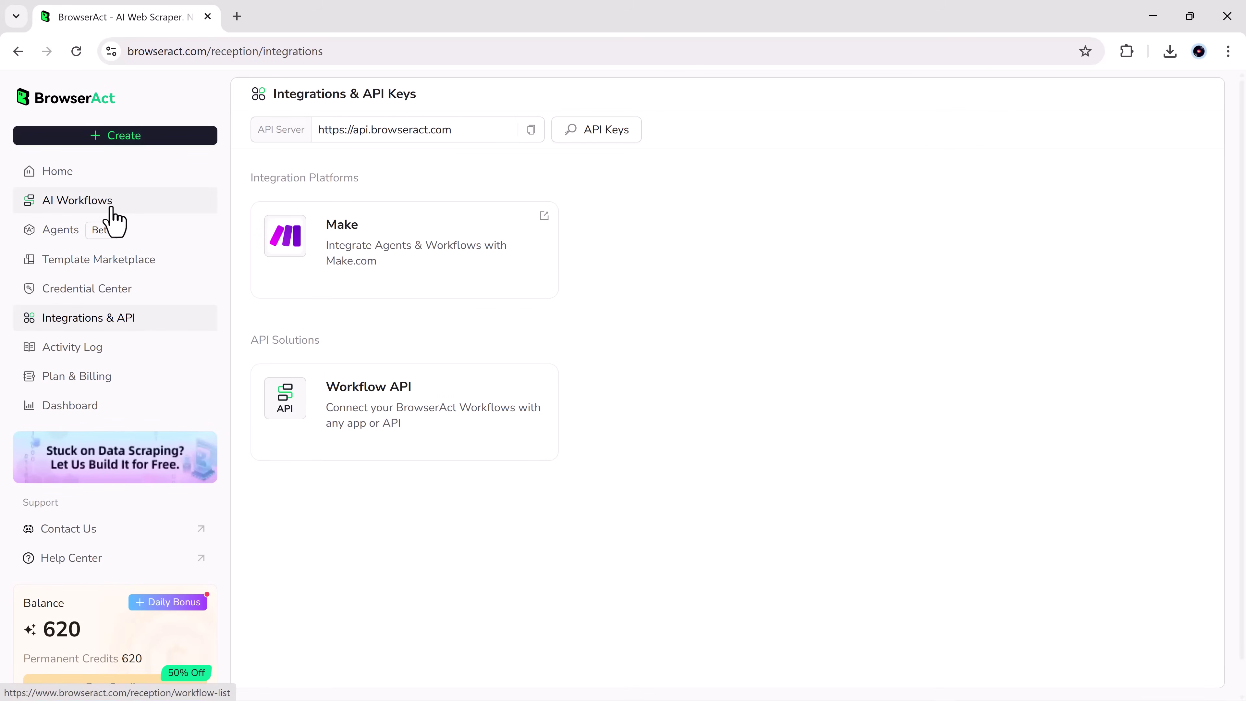
left_click(115, 222)
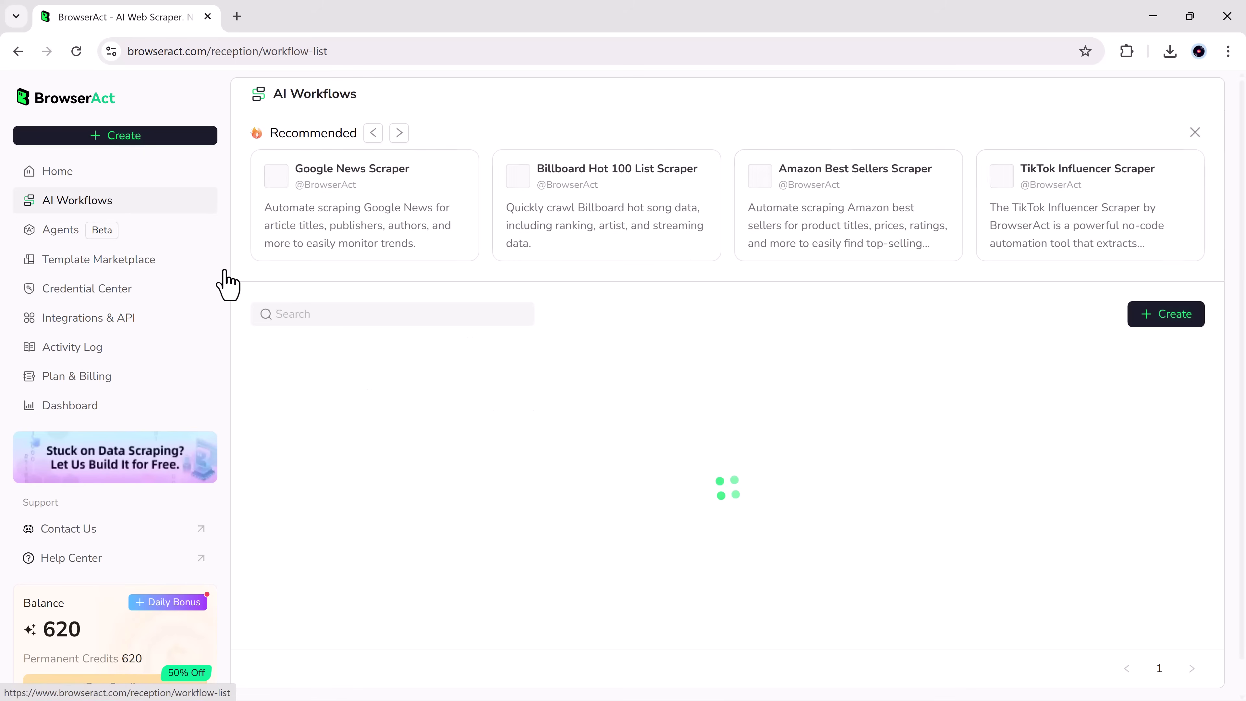
left_click(387, 362)
left_click(104, 321)
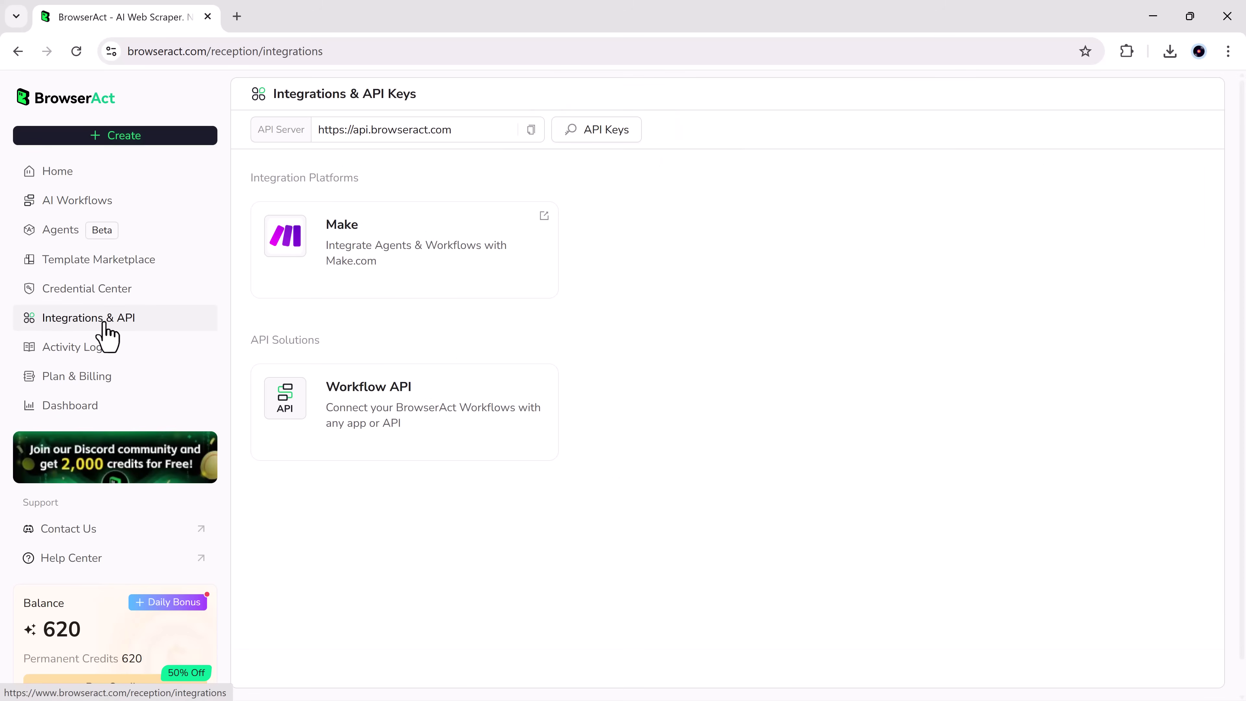
Step: Generate and confirm a new API key named ba-251101-01, then close the API Keys list
left_click(599, 140)
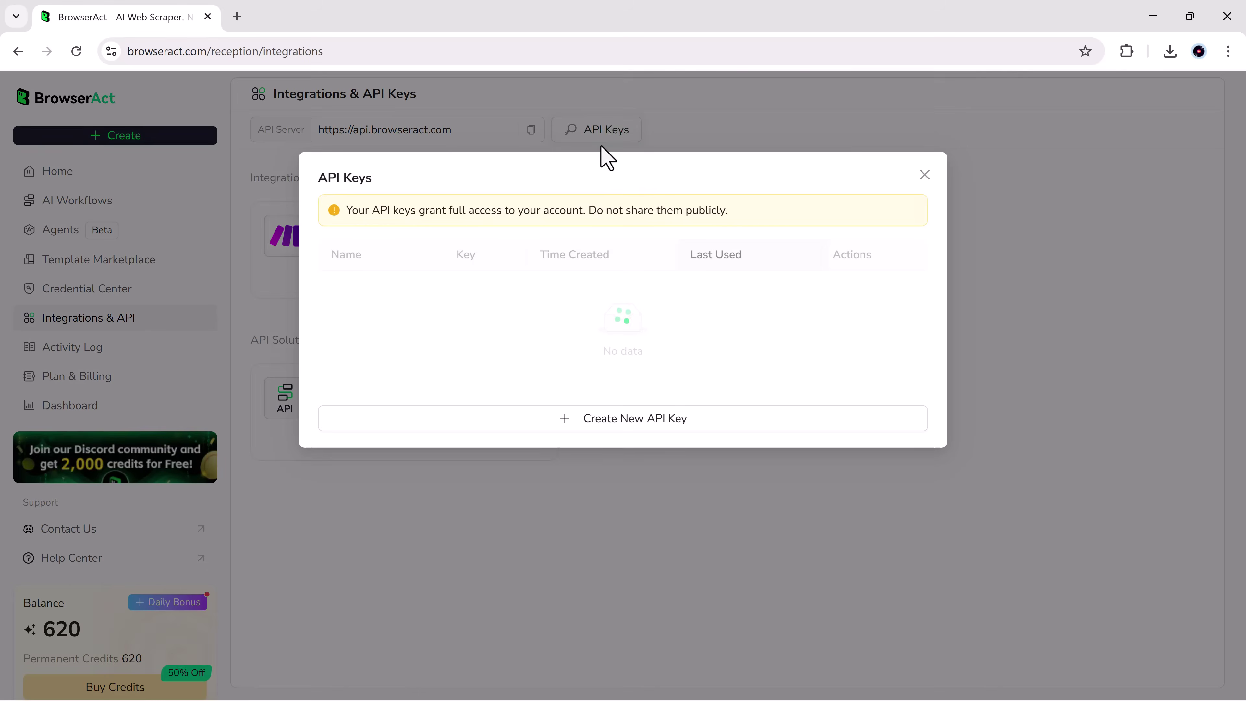
left_click(637, 420)
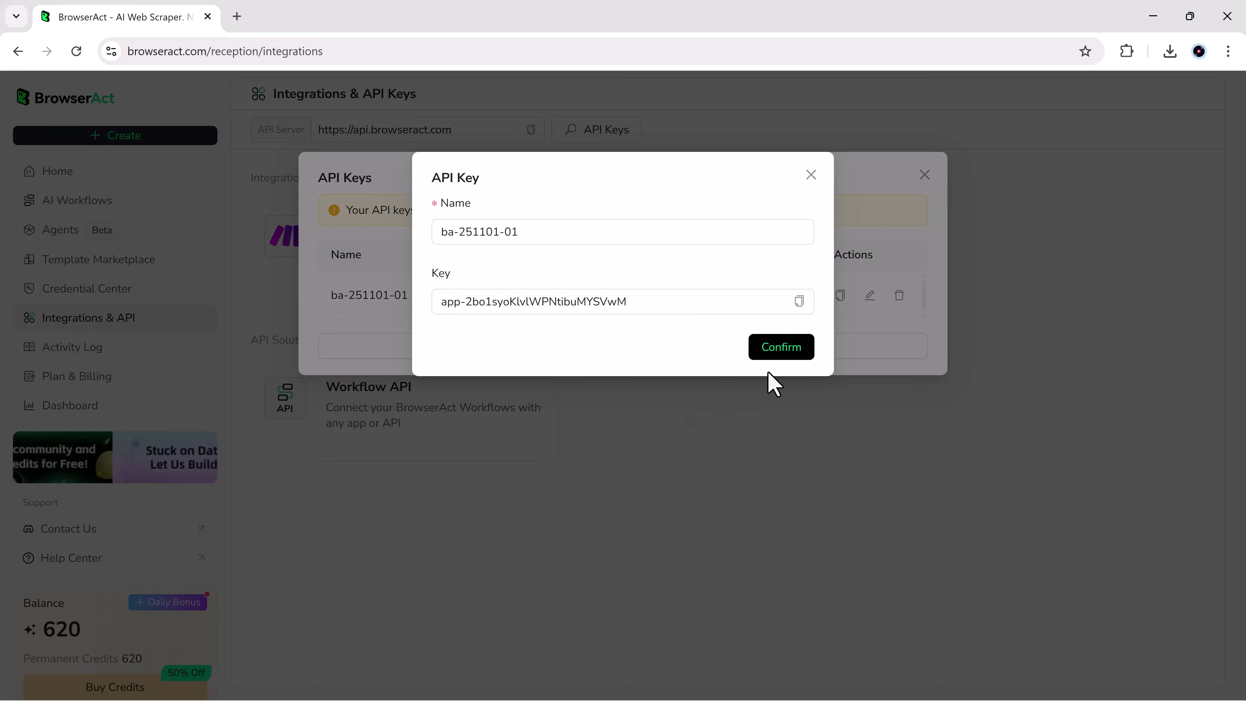
left_click(784, 349)
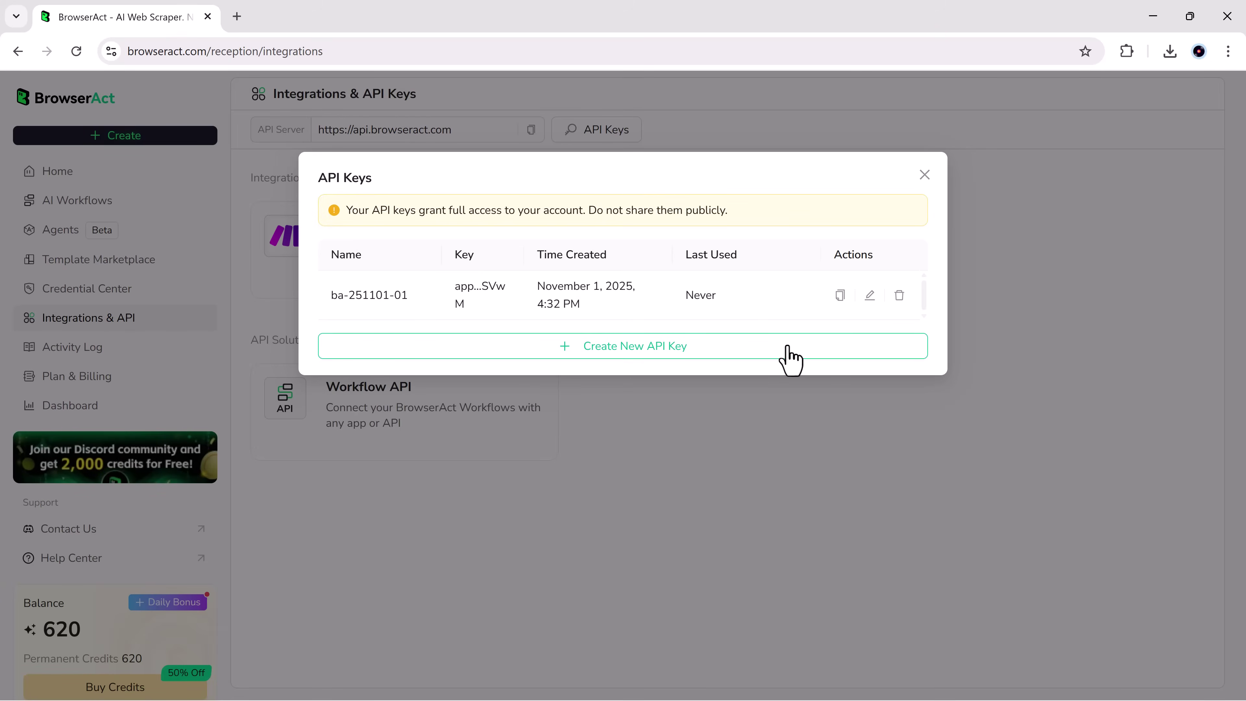
left_click(924, 174)
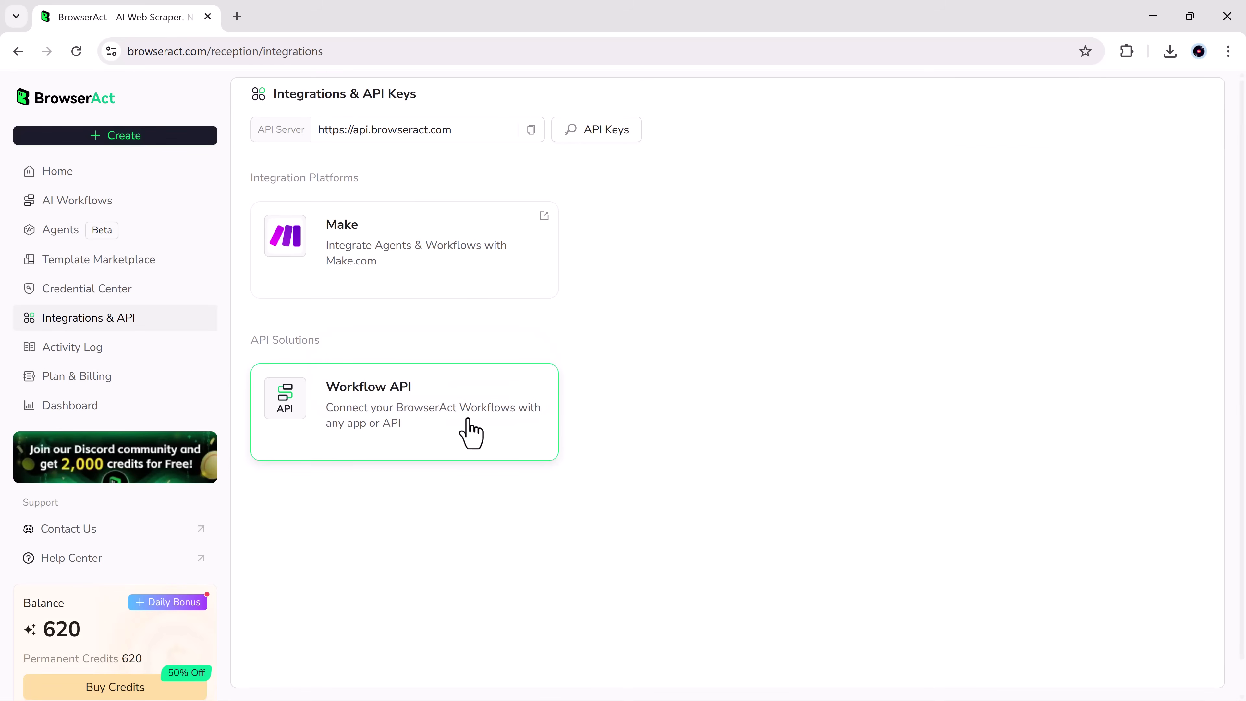
Step: Open the Workflow API docs and read through the base URL, bearer authorization and Run Task sections
left_click(471, 435)
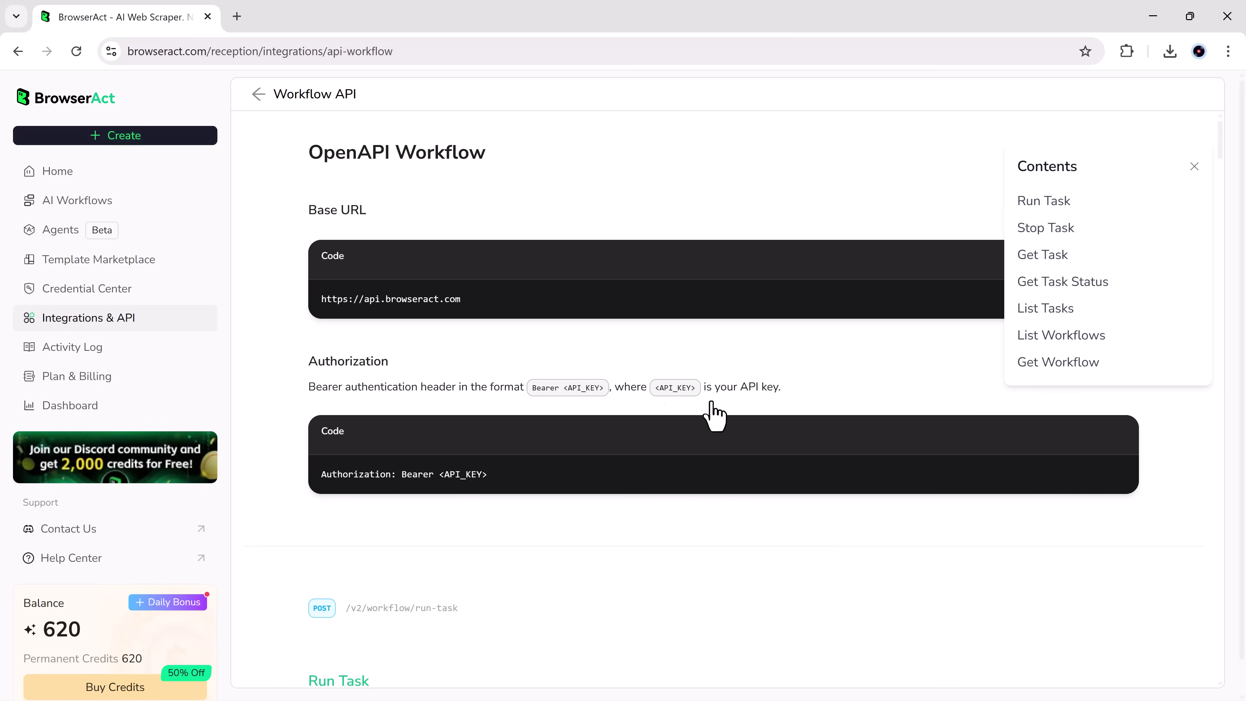
scroll(864, 385, "down", 7)
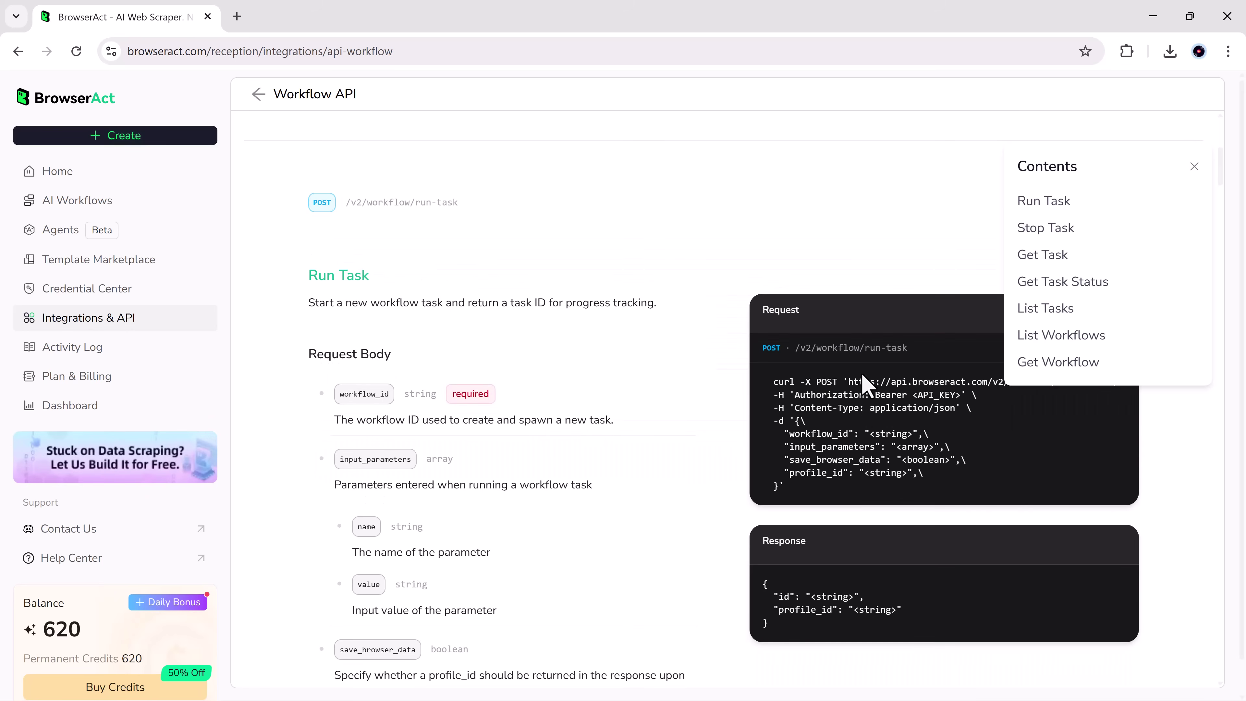
scroll(867, 386, "down", 3)
scroll(861, 375, "down", 1)
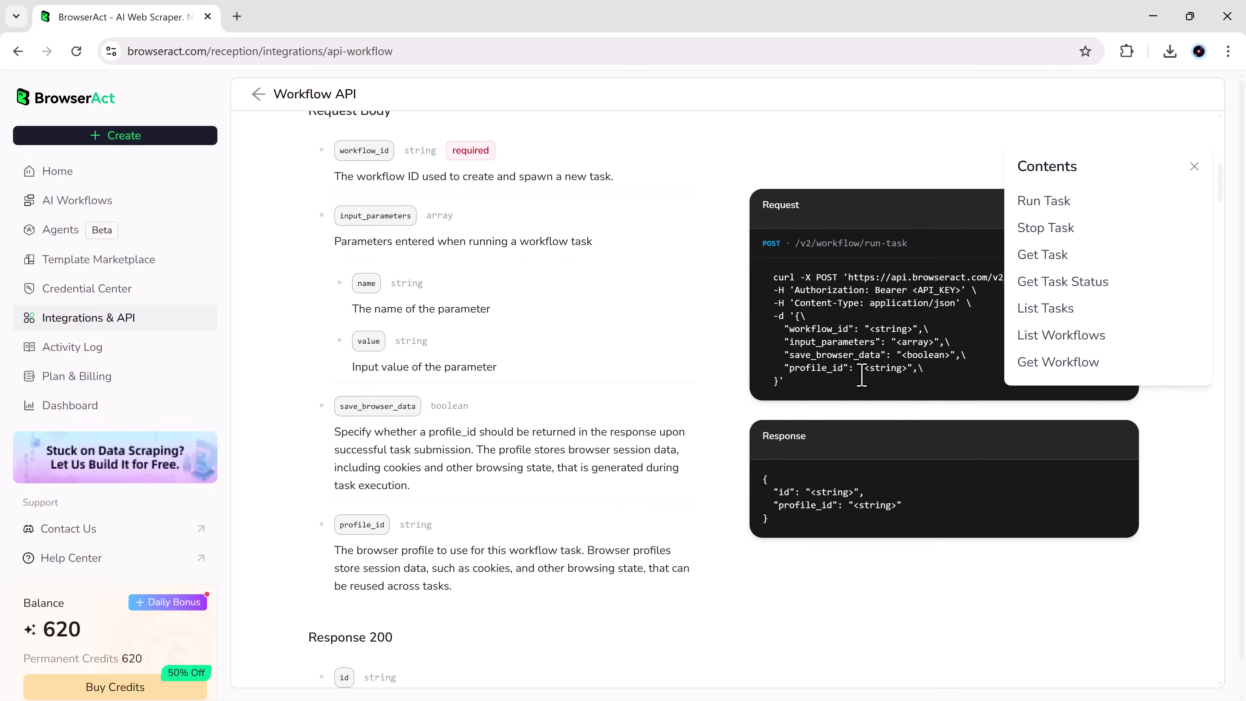
scroll(703, 411, "up", 3)
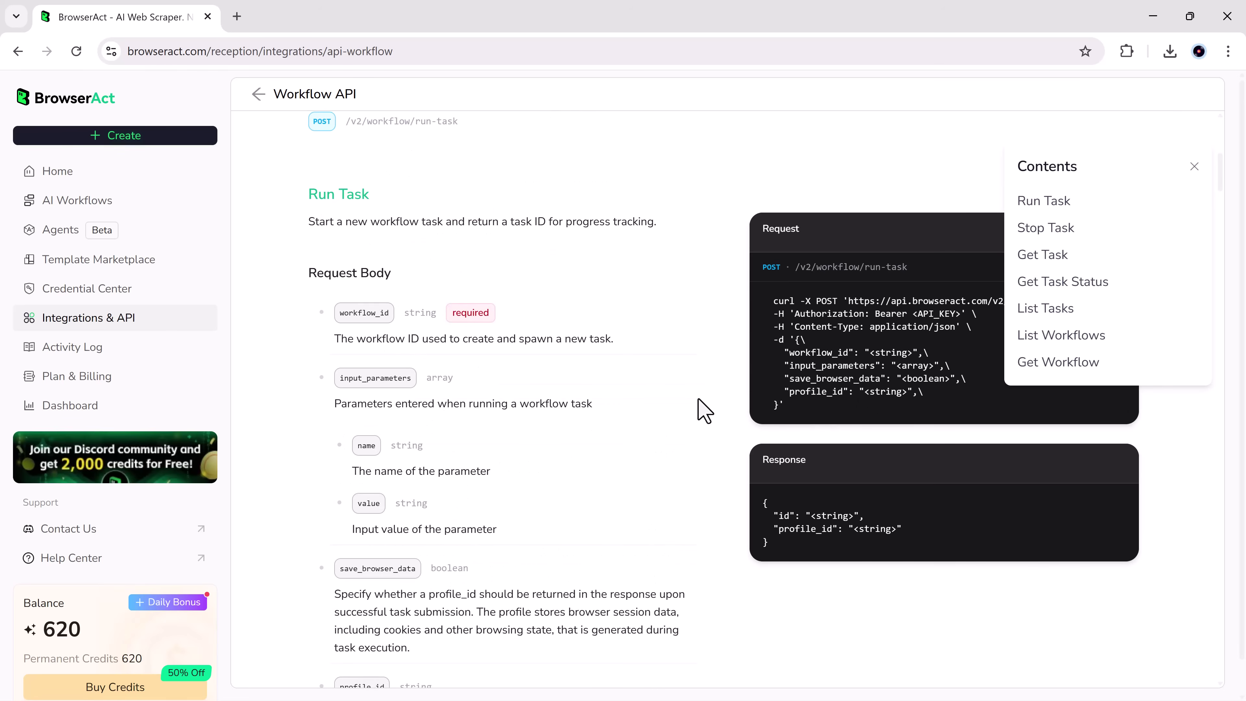
scroll(703, 412, "up", 10)
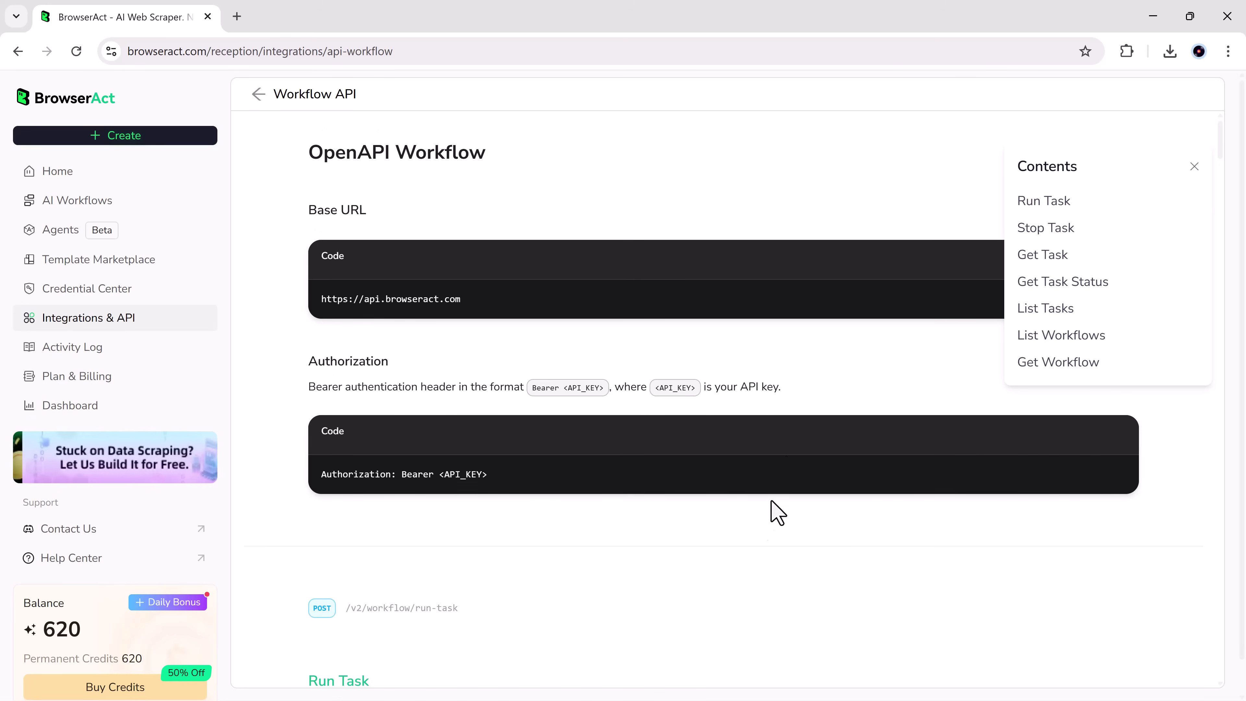
scroll(623, 509, "down", 10)
scroll(628, 510, "down", 3)
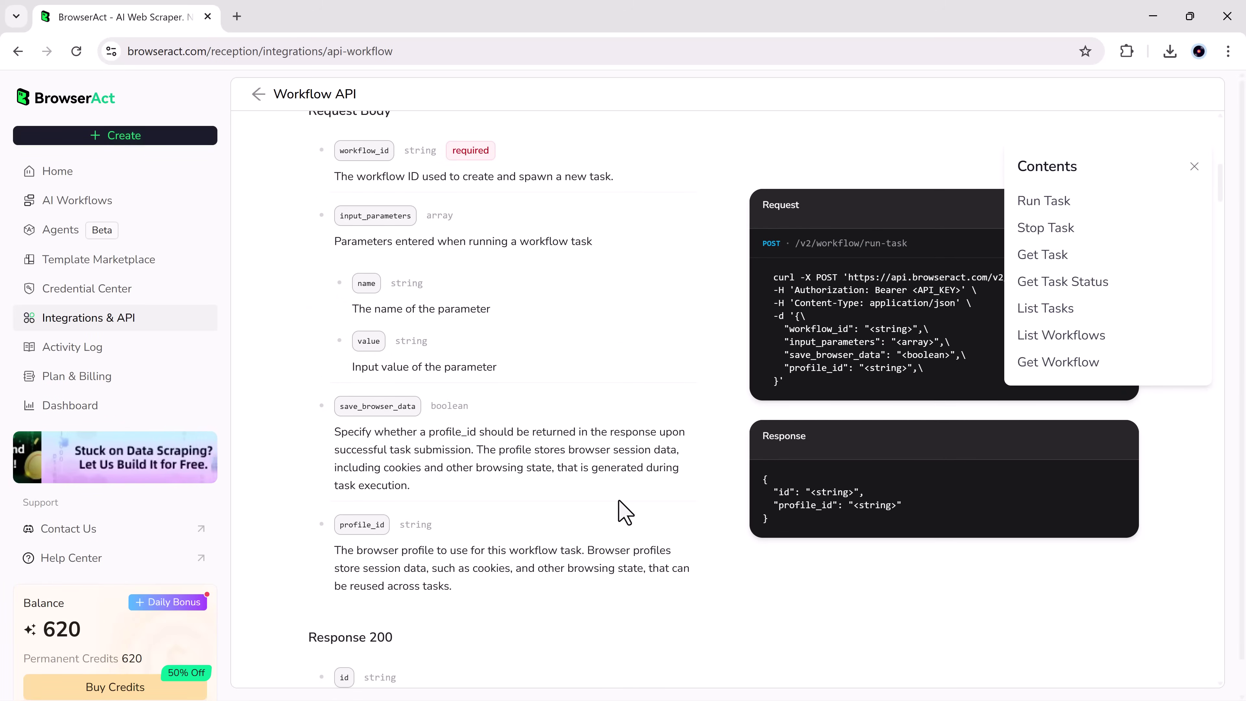
scroll(627, 511, "up", 13)
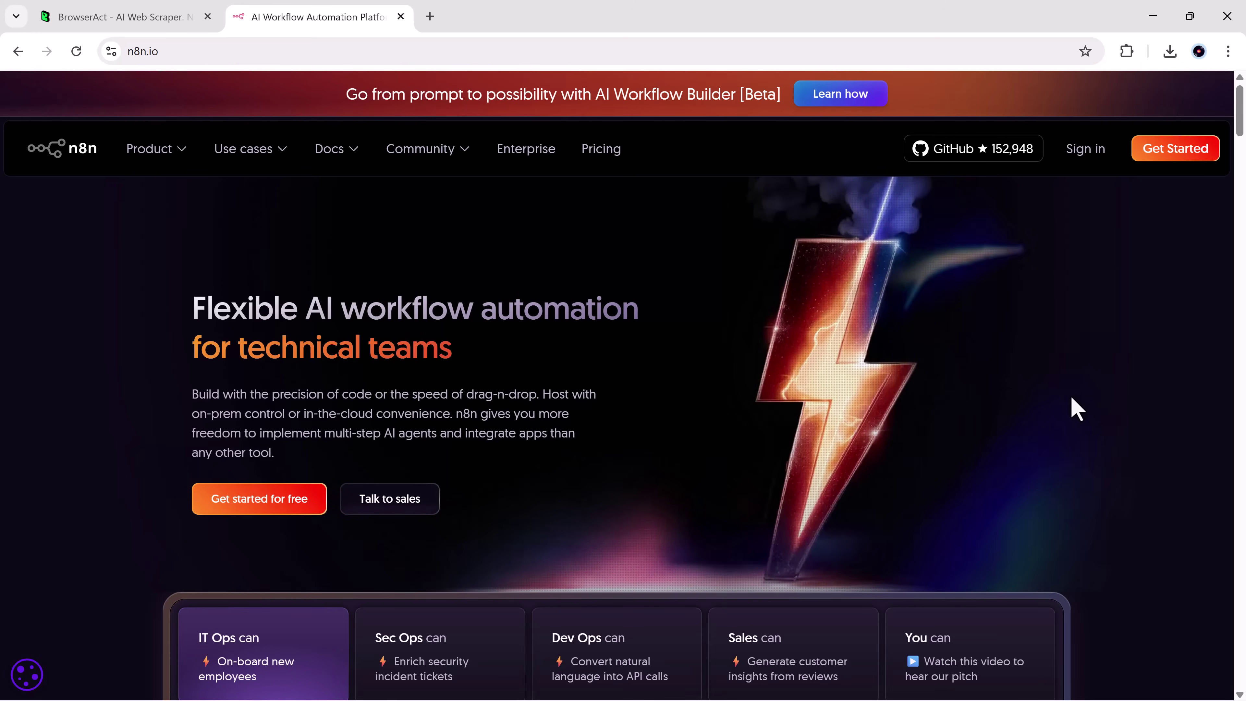
Step: Browse the n8n.io homepage, then close its tab and return to BrowserAct's Home page
scroll(1070, 400, "down", 5)
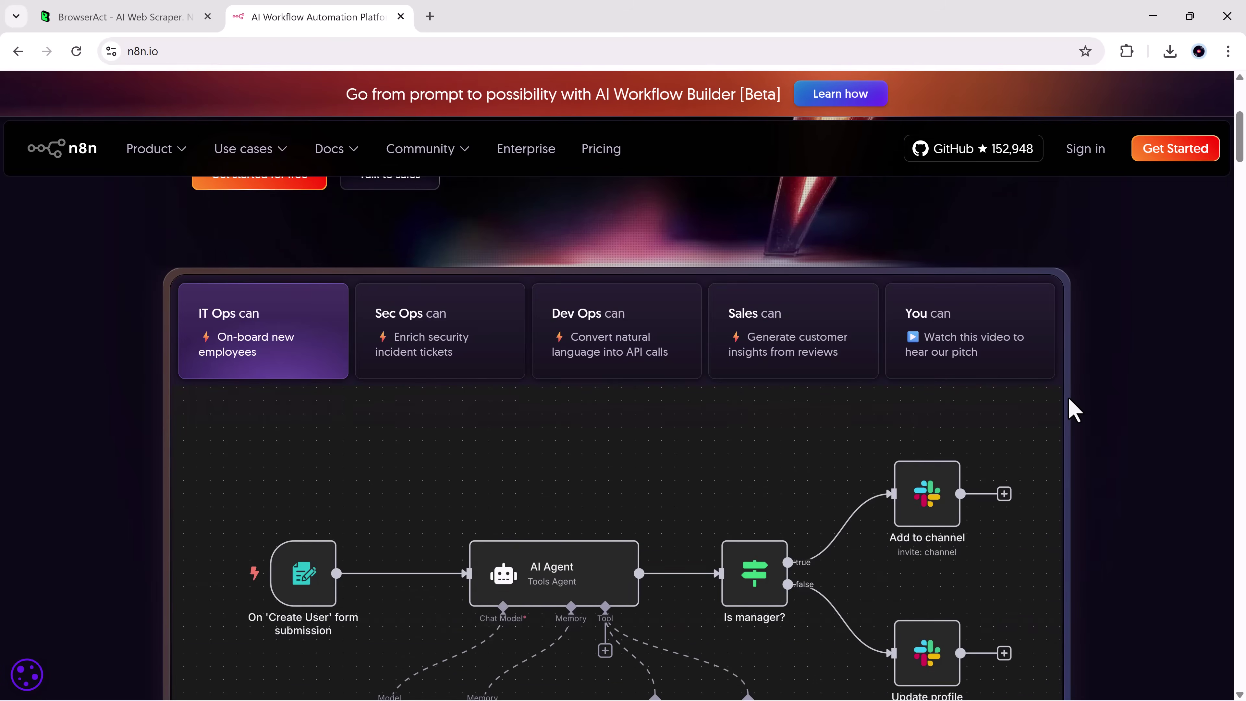
scroll(1069, 398, "down", 1)
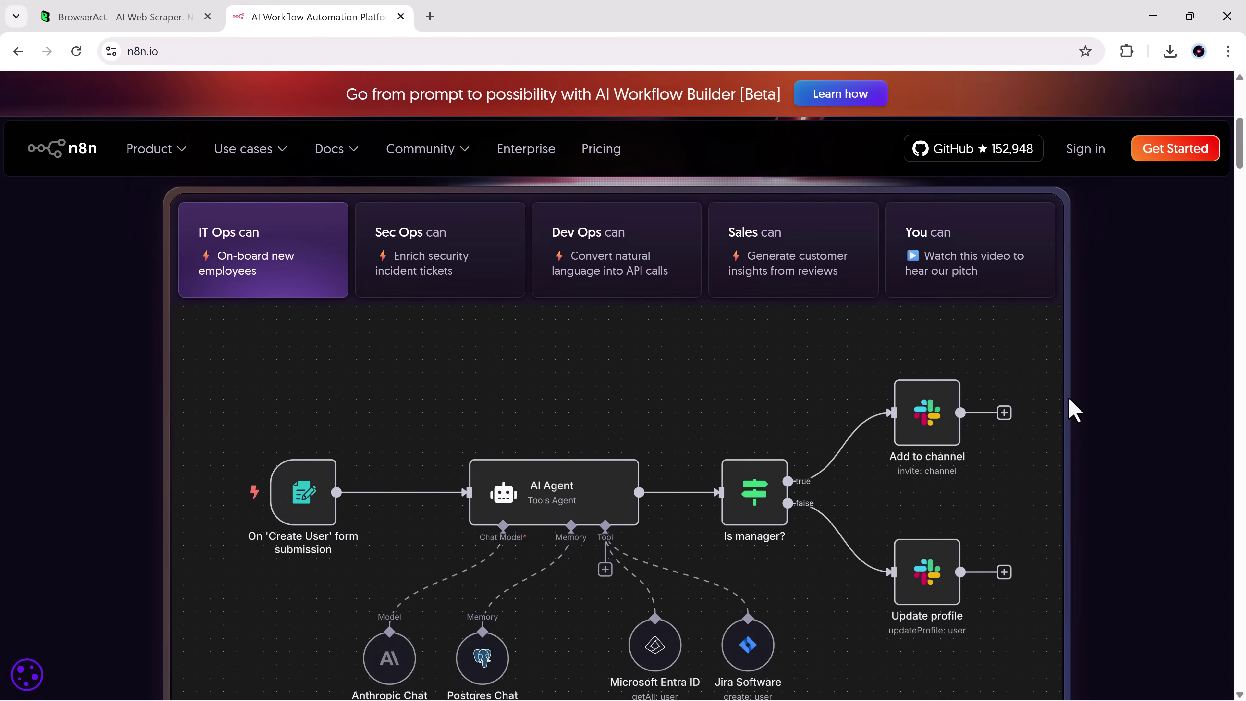
scroll(1069, 399, "down", 4)
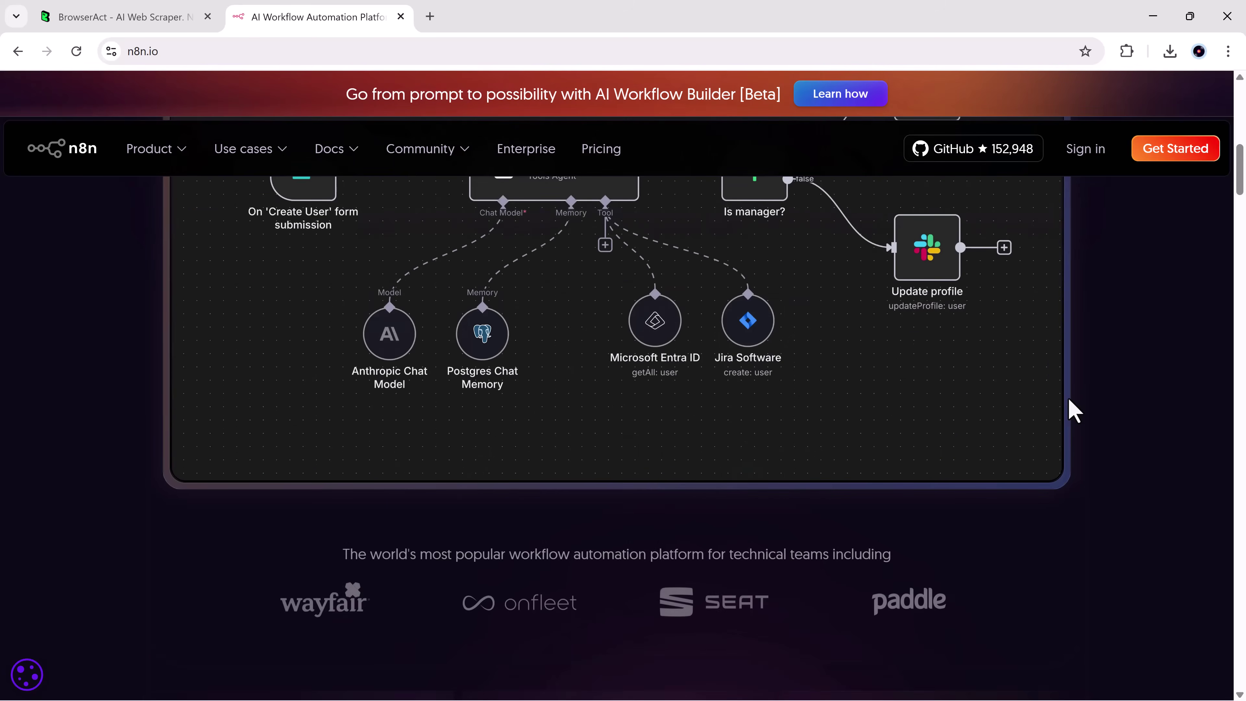
scroll(1068, 398, "down", 5)
scroll(1069, 401, "down", 5)
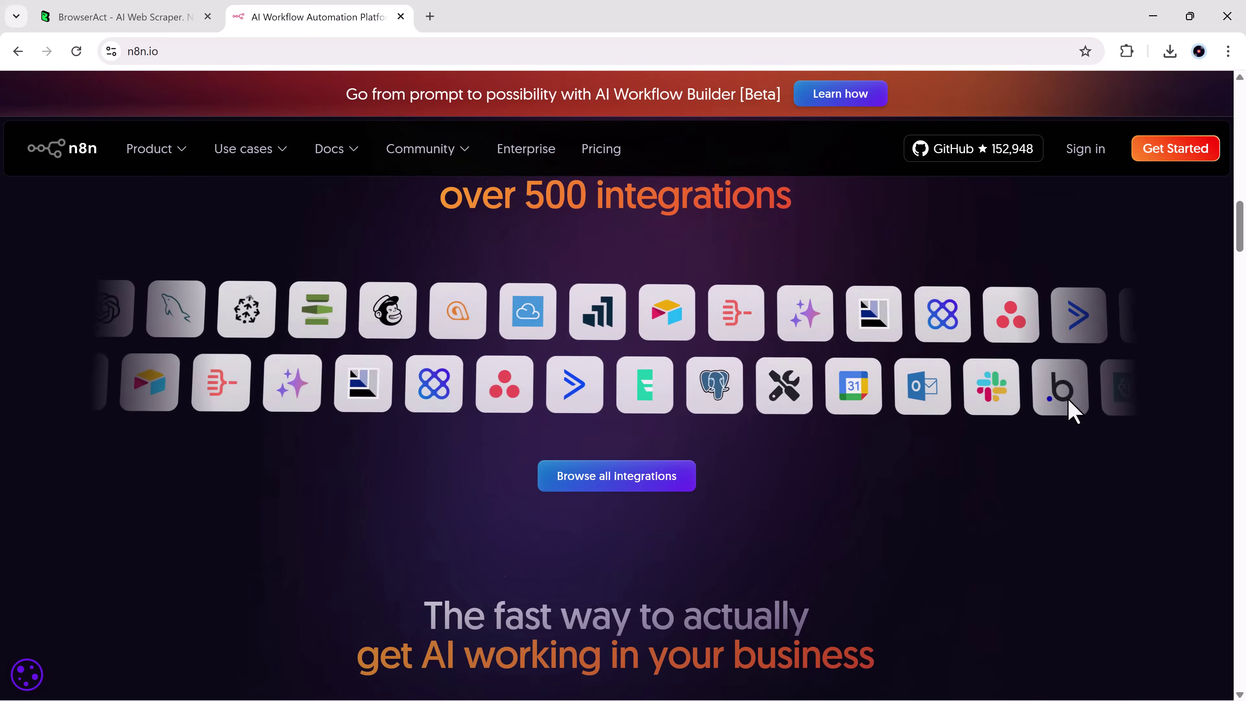
scroll(1068, 401, "down", 5)
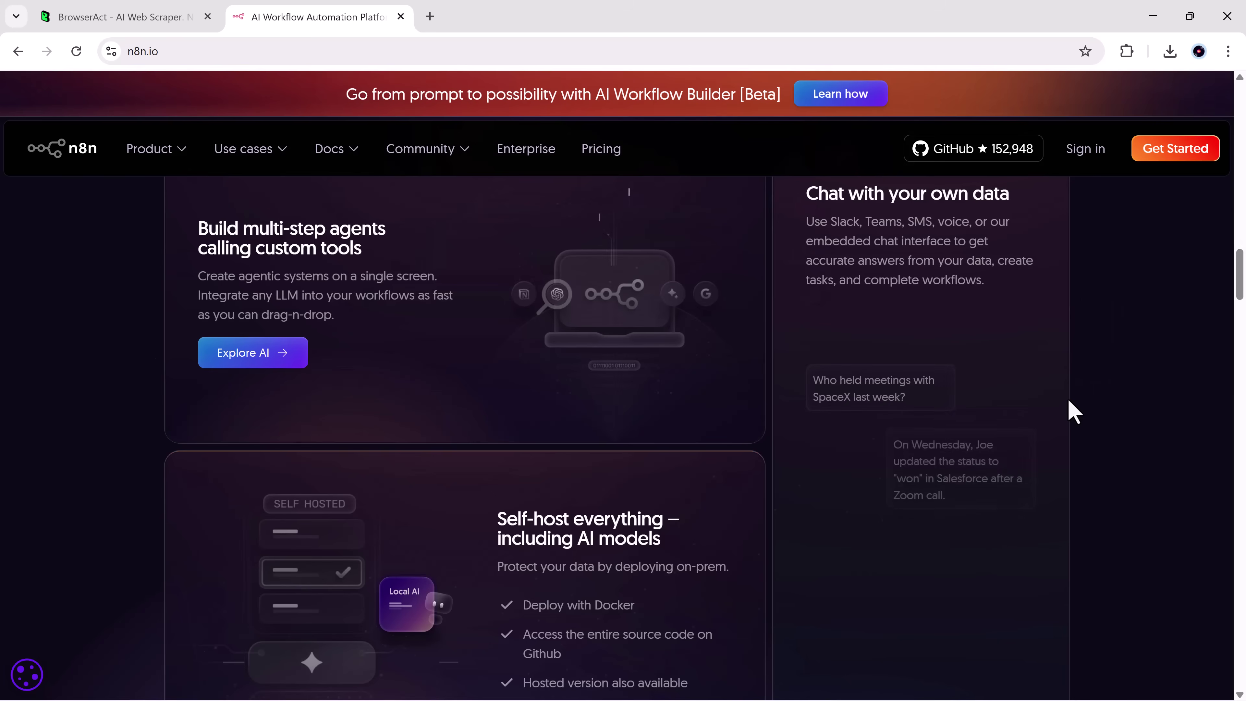
scroll(1068, 399, "down", 2)
scroll(1068, 398, "down", 5)
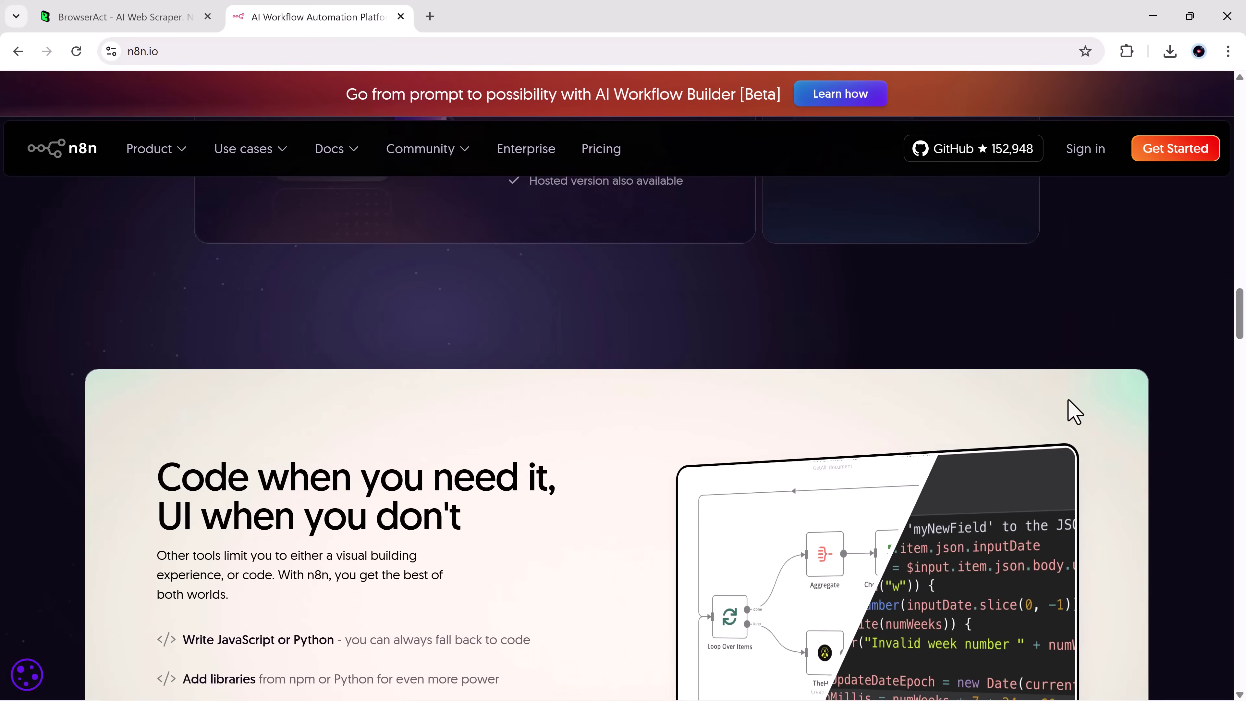
scroll(1068, 399, "down", 5)
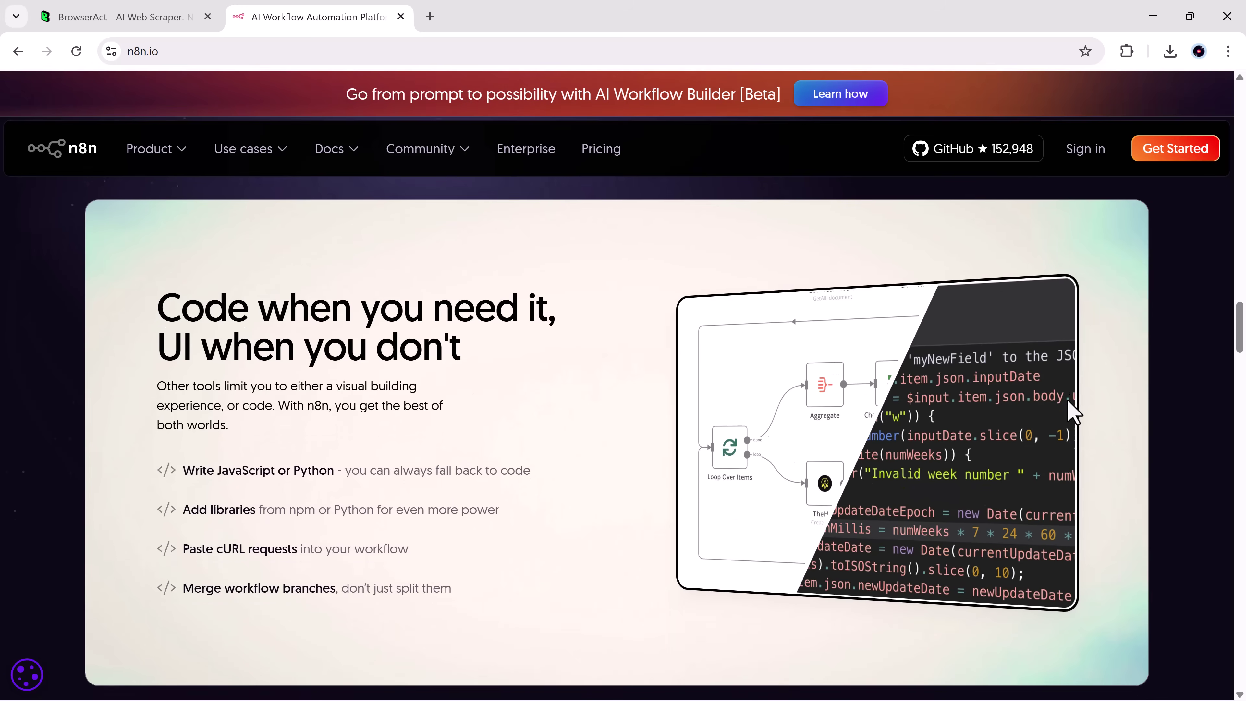
scroll(1068, 401, "down", 3)
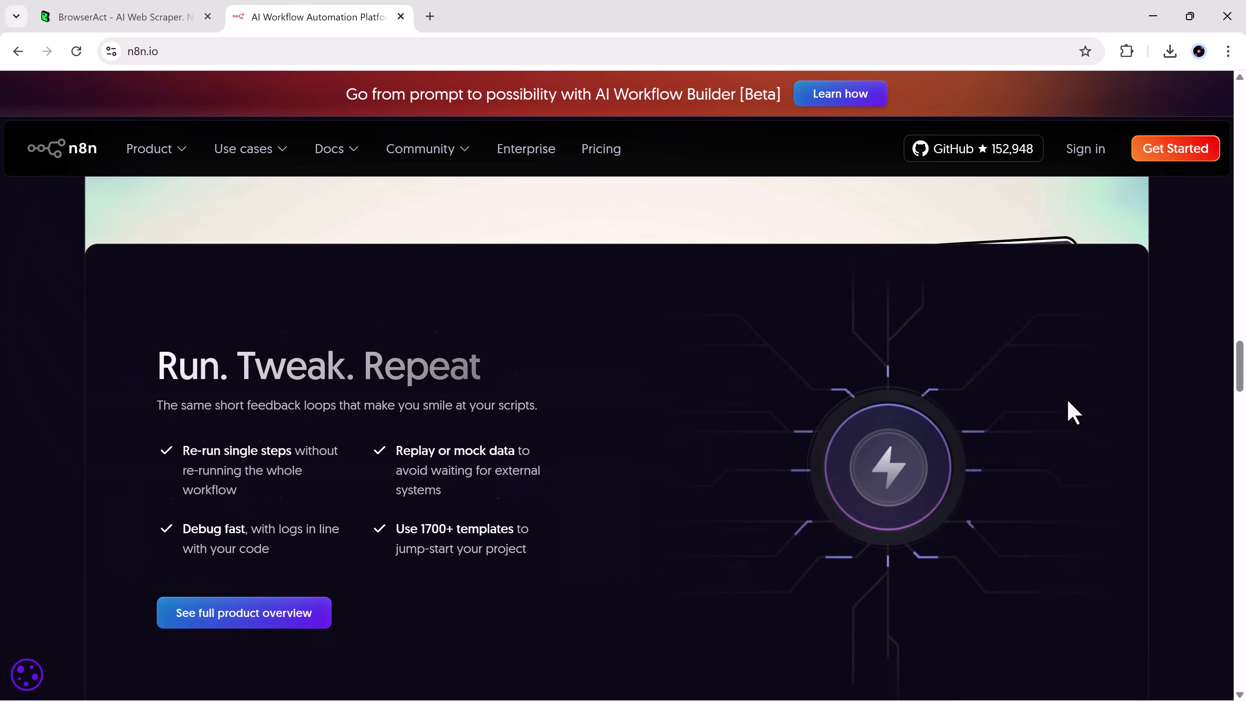
scroll(1068, 401, "down", 5)
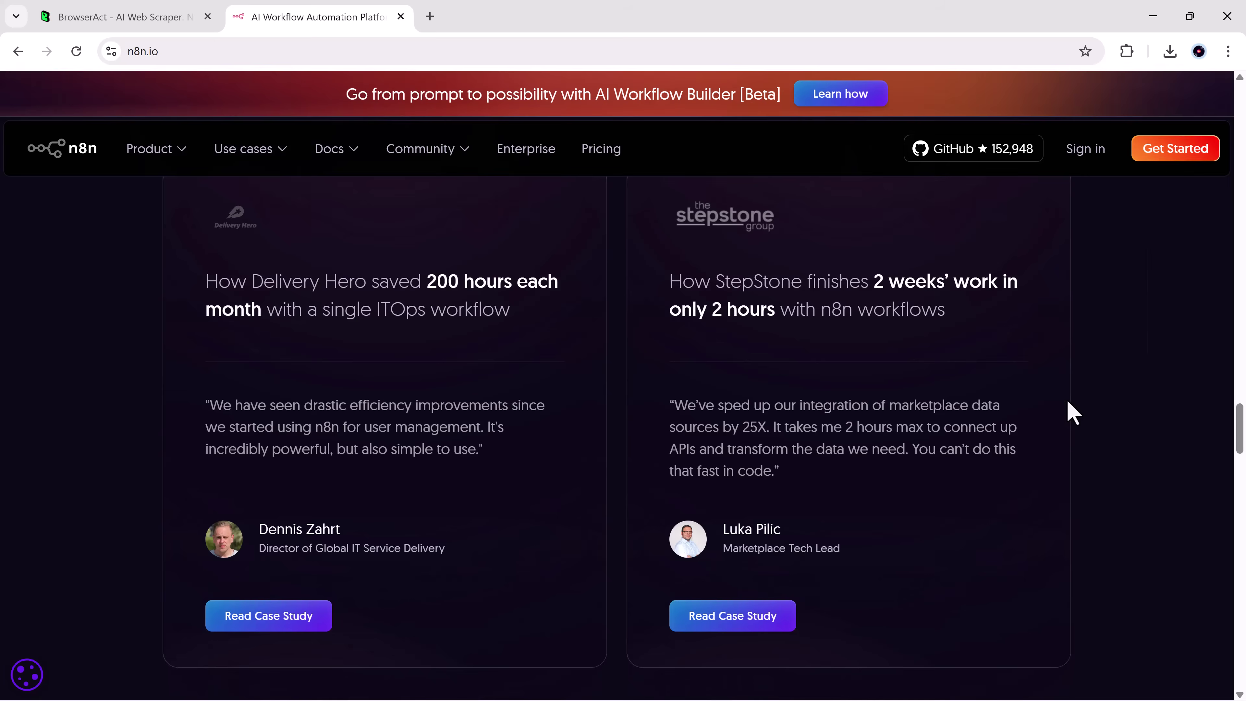
scroll(1068, 402, "up", 6)
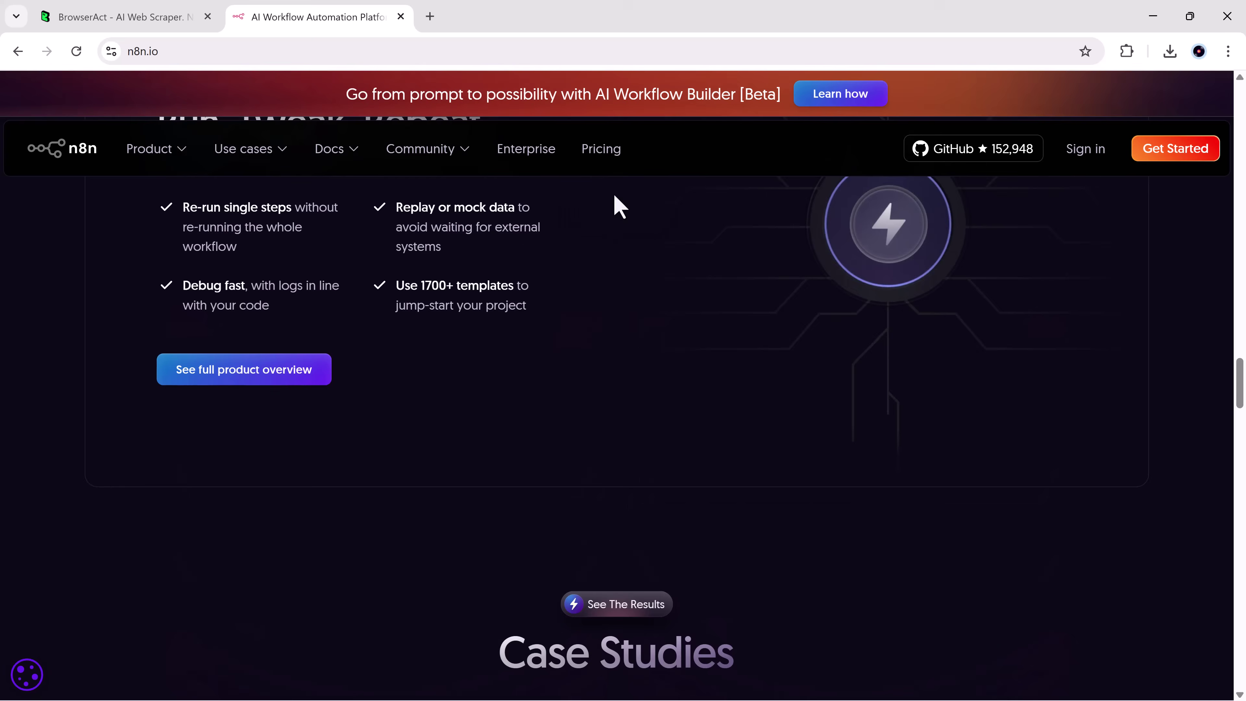
left_click(401, 16)
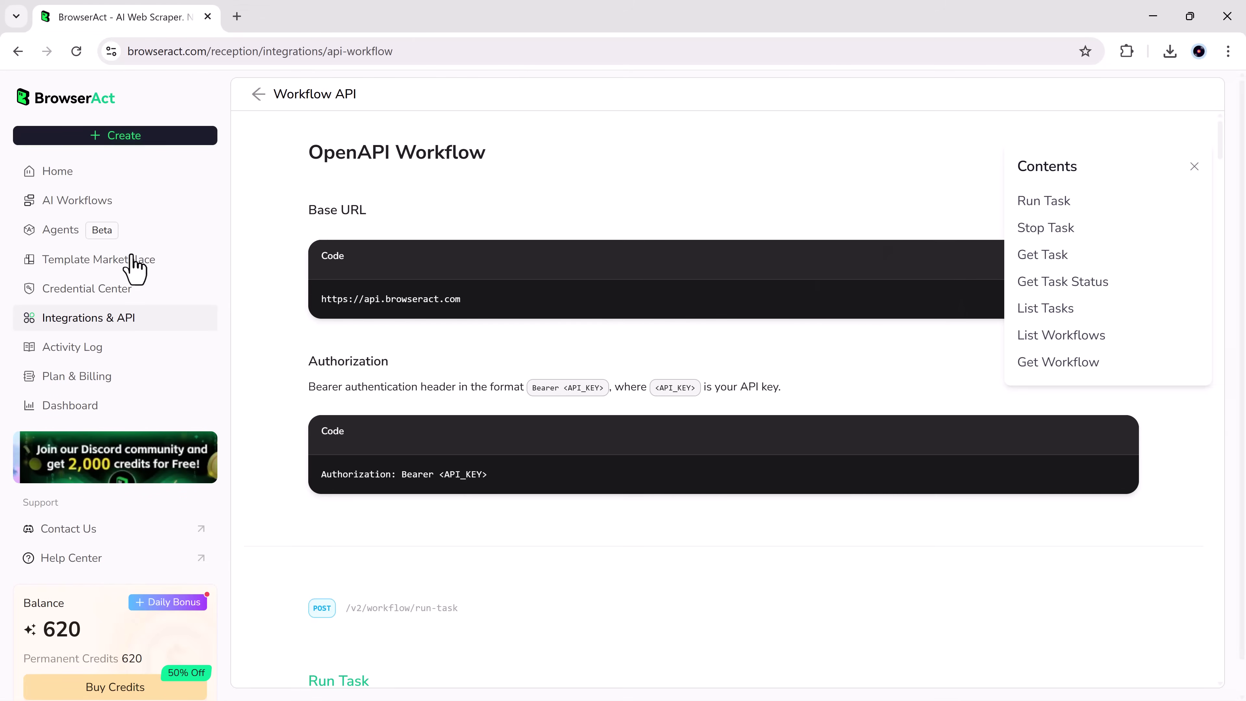
left_click(57, 171)
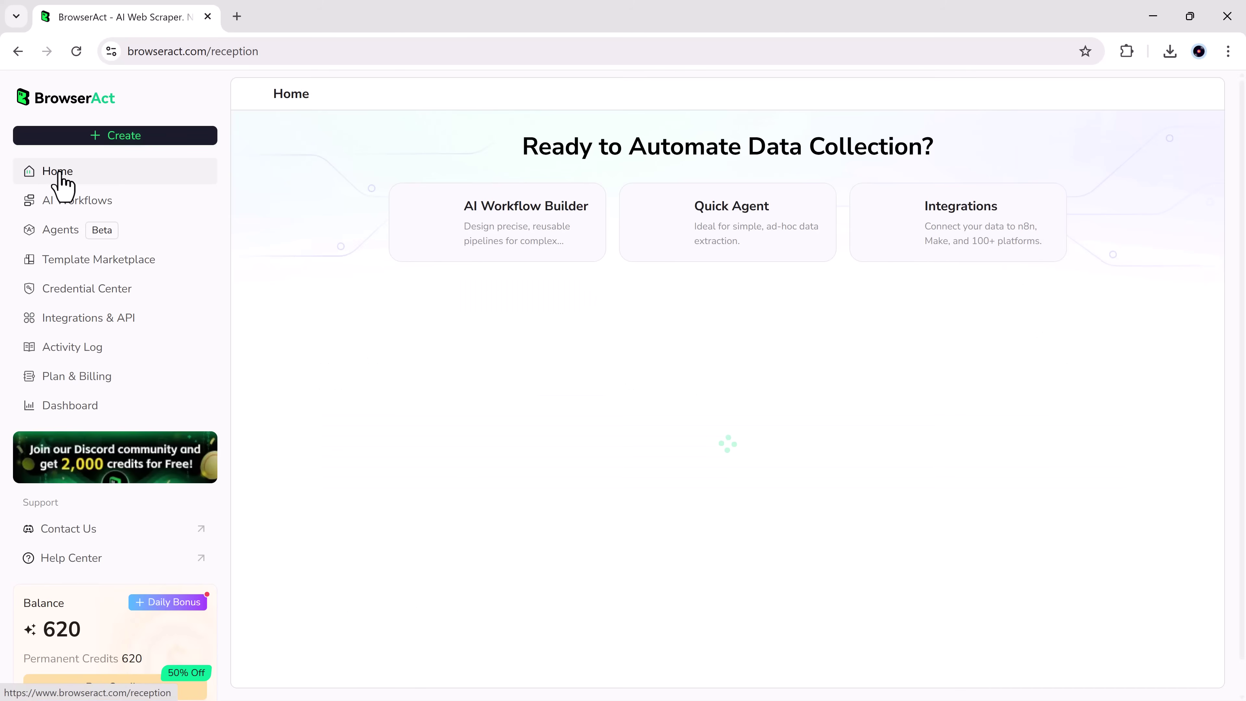